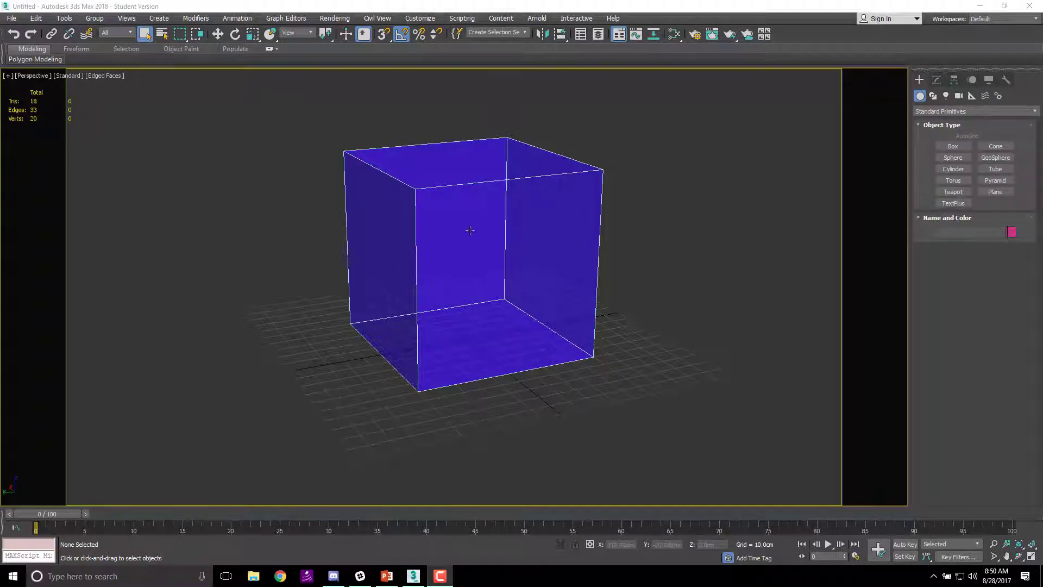
- Orbit the Perspective view around the blue box, then bring up the File menu
{"action": "middle_click_drag", "start_coordinate": [528, 325], "coordinate": [491, 317], "text": "alt"}
{"action": "left_click", "coordinate": [16, 20]}
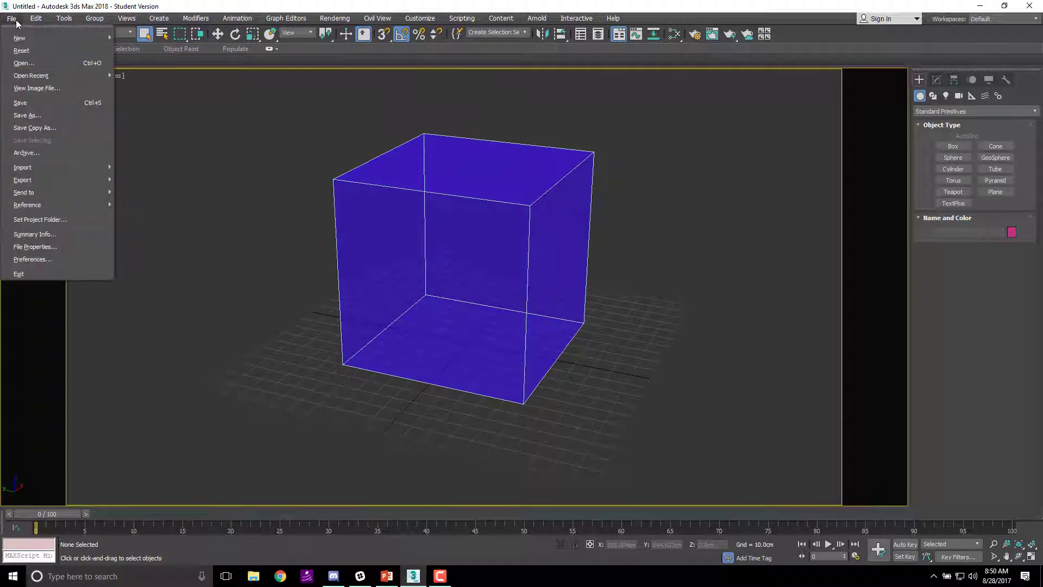
- Open the recent Blade1.max scene and view the blade in perspective
{"action": "mouse_move", "coordinate": [24, 82]}
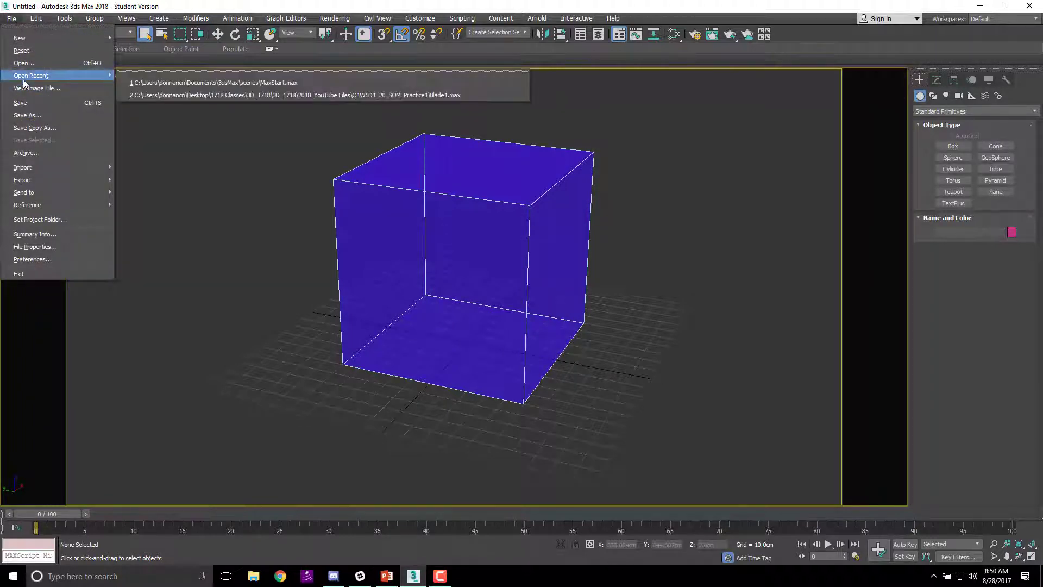
{"action": "left_click", "coordinate": [332, 95]}
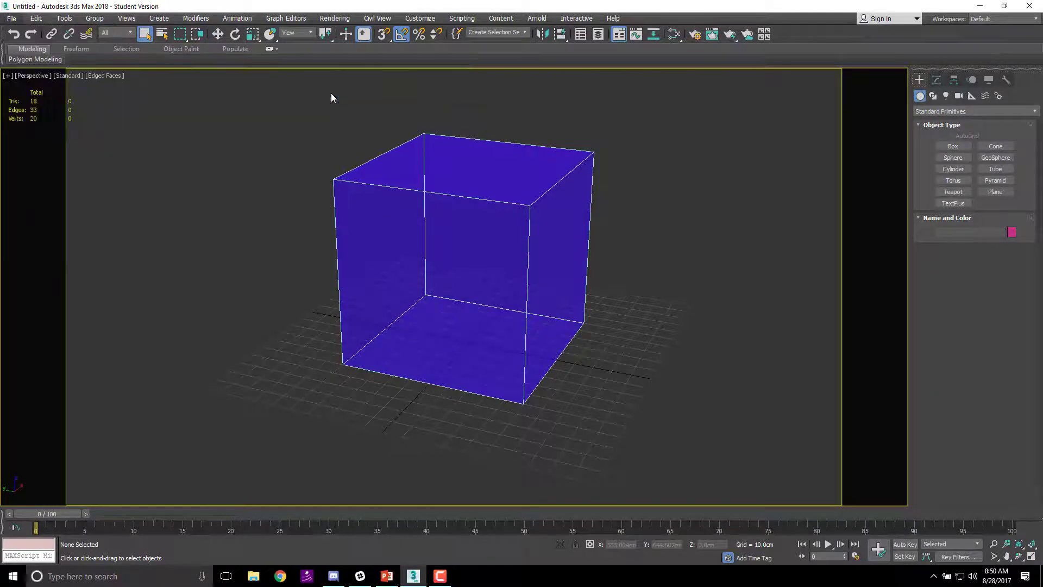
{"action": "scroll", "coordinate": [542, 388], "scroll_direction": "down", "scroll_amount": 5}
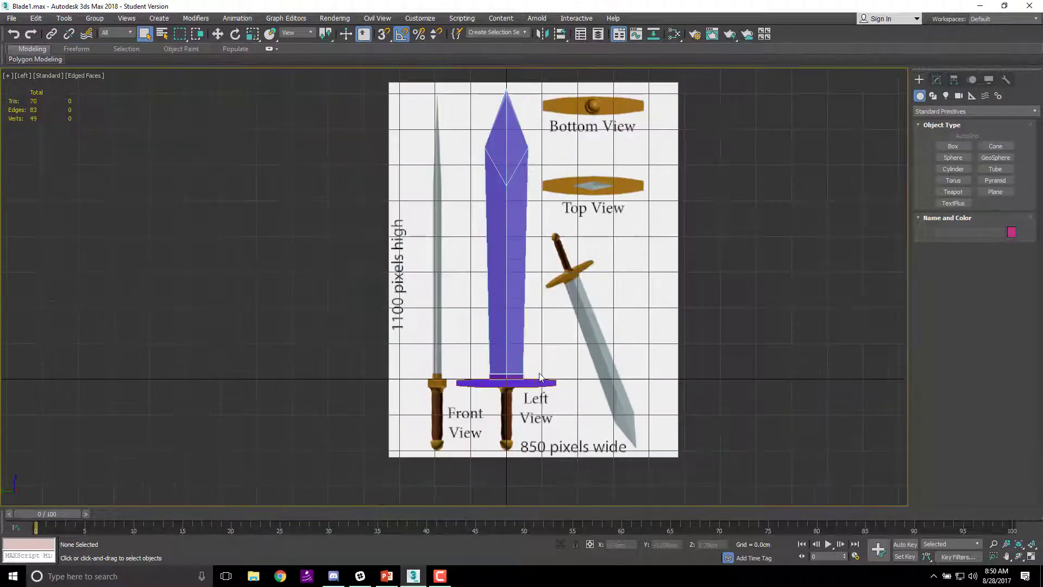
{"action": "middle_click_drag", "start_coordinate": [553, 358], "coordinate": [489, 362]}
{"action": "middle_click_drag", "start_coordinate": [544, 328], "coordinate": [477, 254], "text": "alt"}
{"action": "key", "text": "p"}
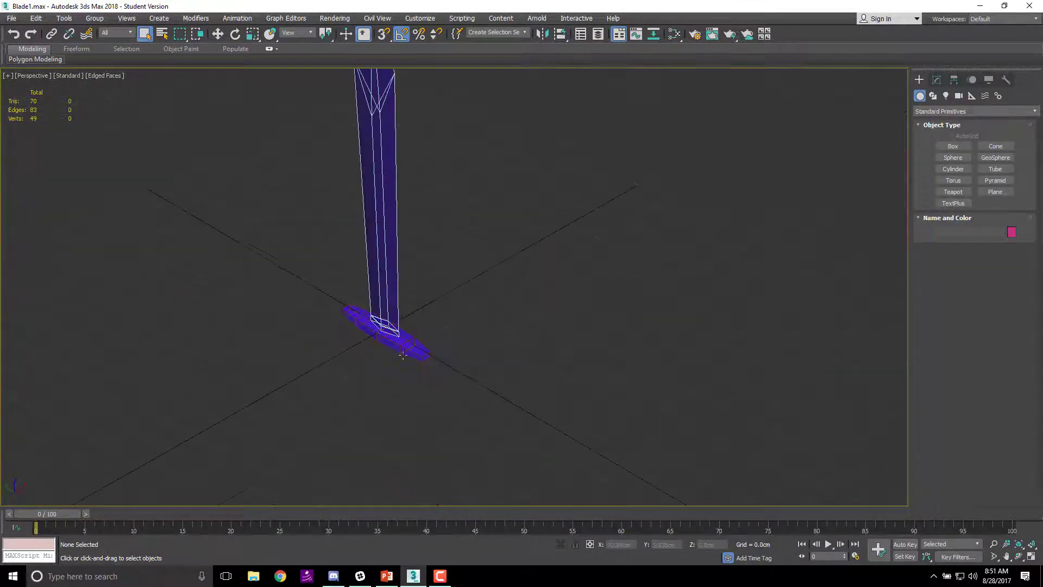
{"action": "middle_click_drag", "start_coordinate": [401, 352], "coordinate": [451, 422]}
- Orbit around the sword to inspect M_Handguard and M_Blade from several angles
{"action": "left_click_drag", "start_coordinate": [519, 430], "coordinate": [454, 393]}
{"action": "middle_click_drag", "start_coordinate": [503, 429], "coordinate": [539, 421], "text": "alt"}
{"action": "left_click_drag", "start_coordinate": [379, 259], "coordinate": [375, 261]}
{"action": "middle_click_drag", "start_coordinate": [375, 261], "coordinate": [470, 258], "text": "alt"}
{"action": "middle_click_drag", "start_coordinate": [416, 328], "coordinate": [411, 267]}
{"action": "middle_click_drag", "start_coordinate": [457, 399], "coordinate": [459, 345], "text": "alt"}
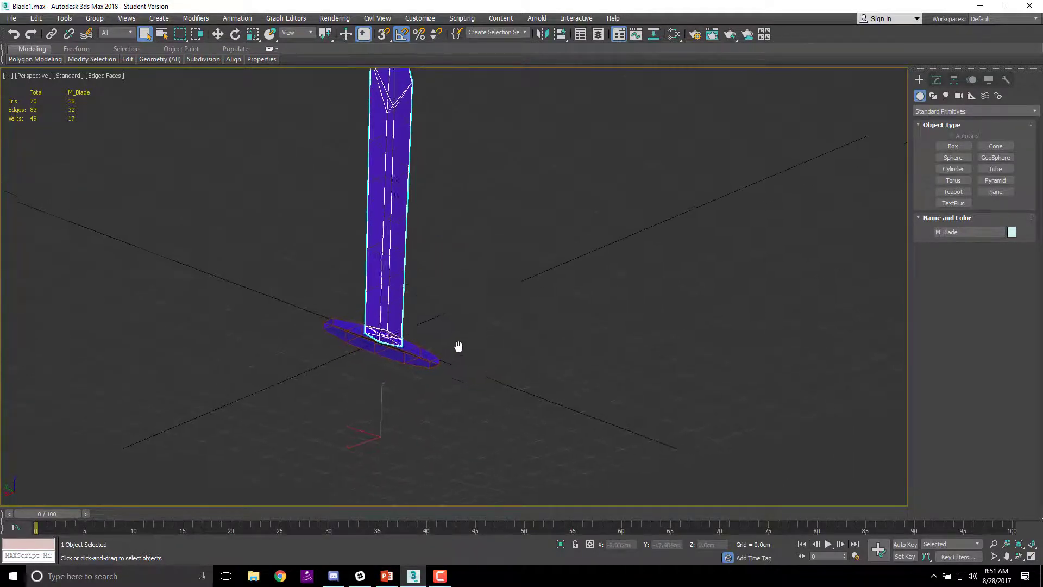
- Frame the handle and pommel reference images in the Front and Top views
{"action": "key", "text": "f"}
{"action": "scroll", "coordinate": [459, 303], "scroll_direction": "up", "scroll_amount": 10}
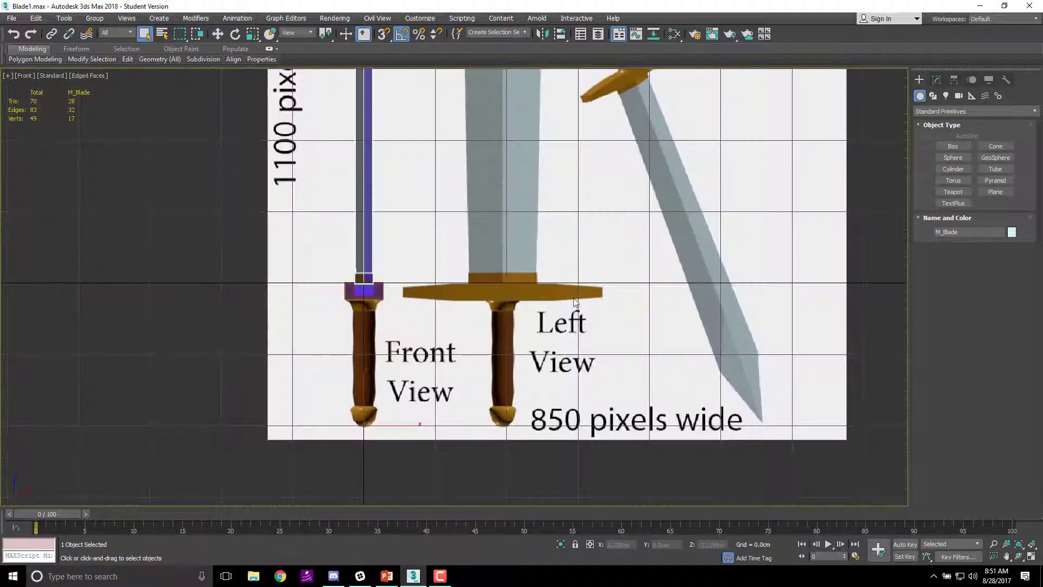
{"action": "scroll", "coordinate": [359, 307], "scroll_direction": "up", "scroll_amount": 6}
{"action": "scroll", "coordinate": [358, 302], "scroll_direction": "down", "scroll_amount": 5}
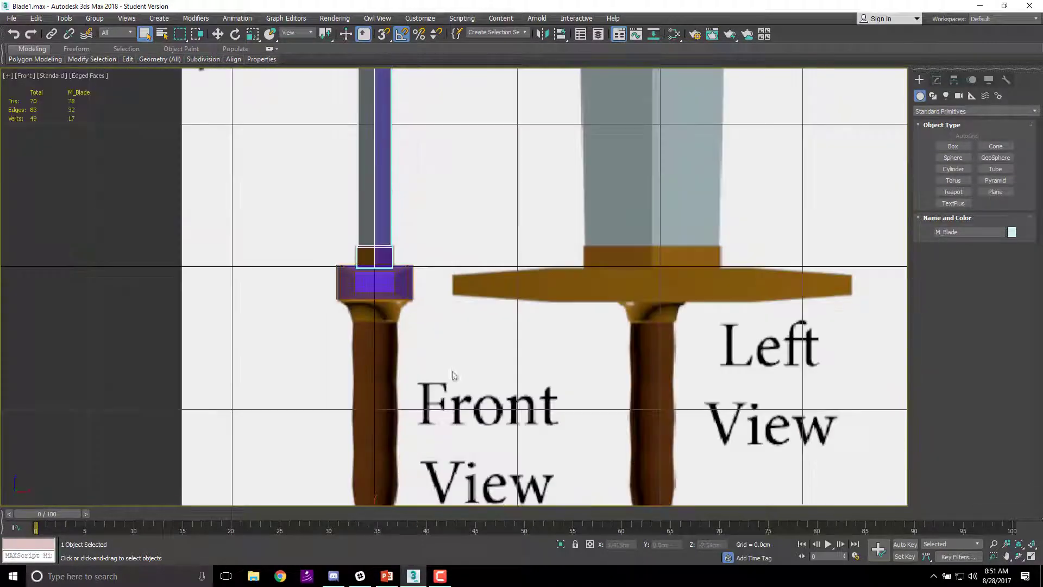
{"action": "middle_click_drag", "start_coordinate": [454, 372], "coordinate": [425, 246]}
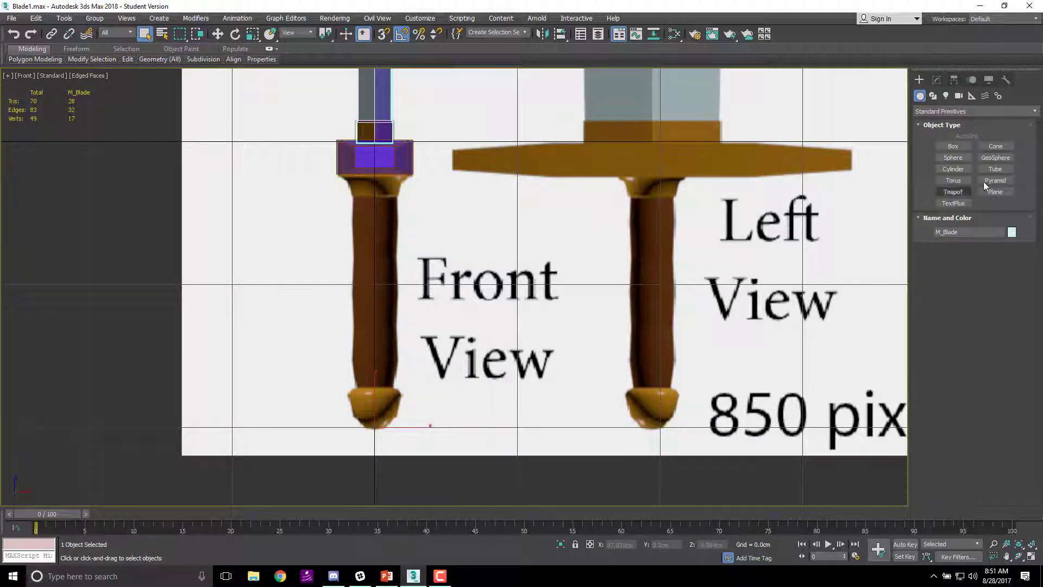
{"action": "middle_click_drag", "start_coordinate": [639, 265], "coordinate": [568, 254]}
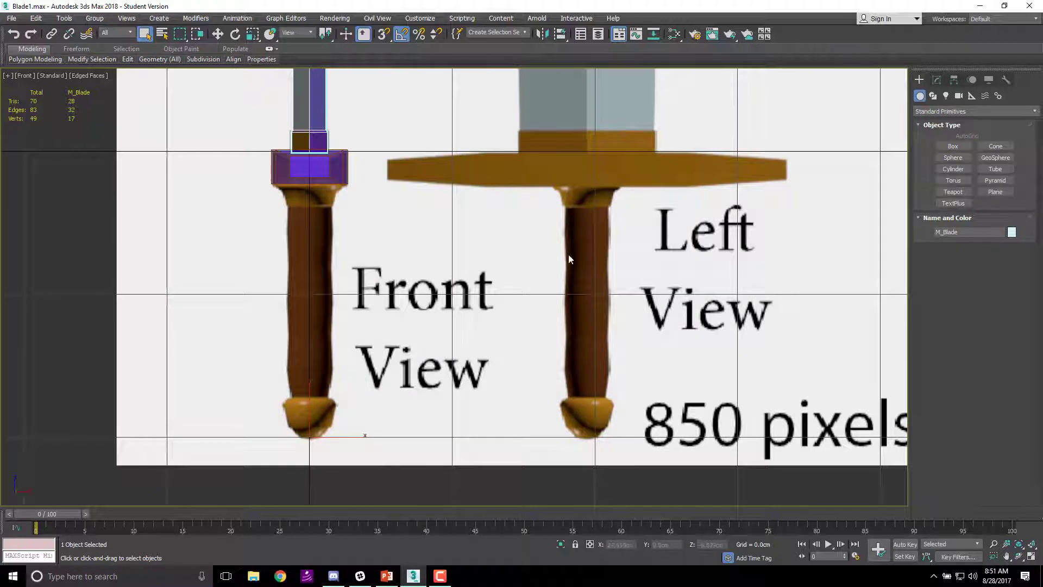
{"action": "key", "text": "t"}
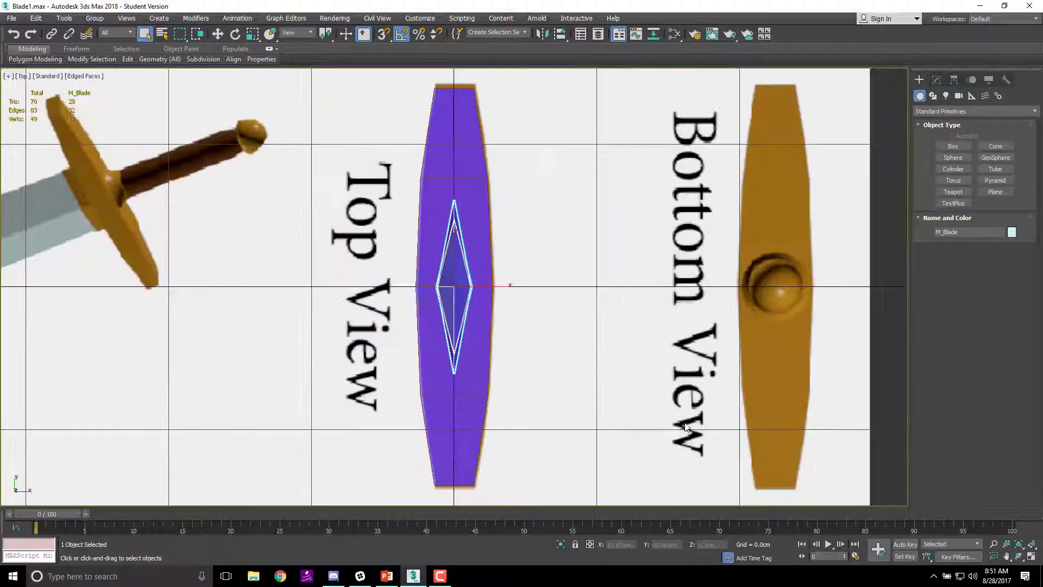
{"action": "middle_click_drag", "start_coordinate": [646, 369], "coordinate": [541, 387]}
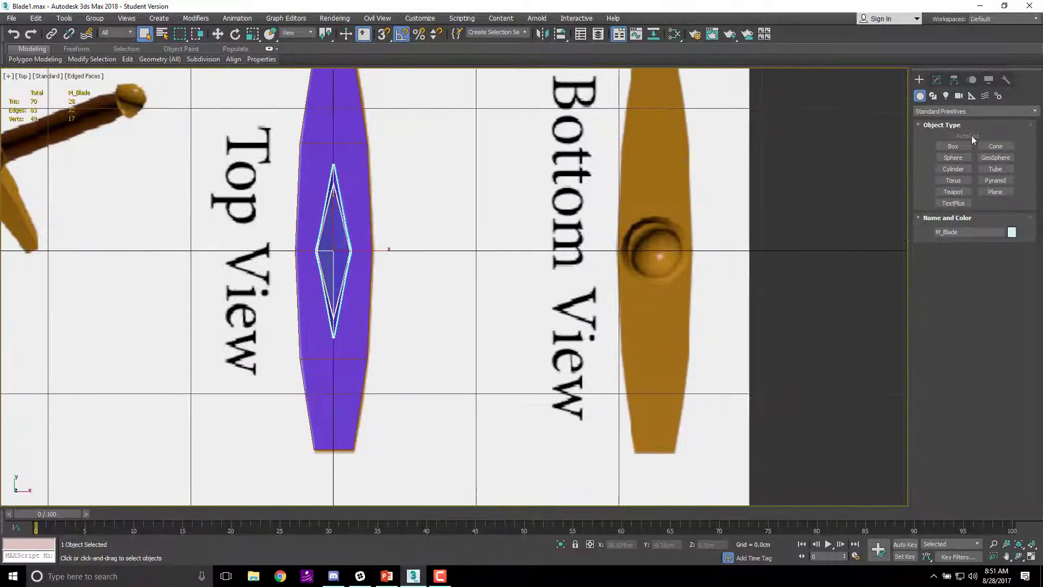
- Create a snapped cylinder from the origin in Top view with height 10.0cm
{"action": "left_click", "coordinate": [959, 169]}
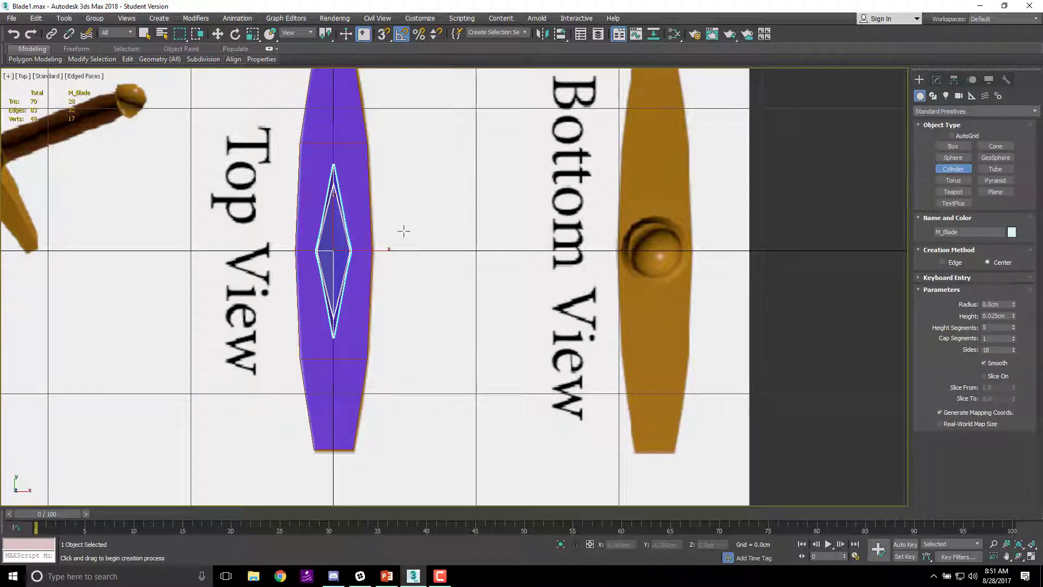
{"action": "key", "text": "s"}
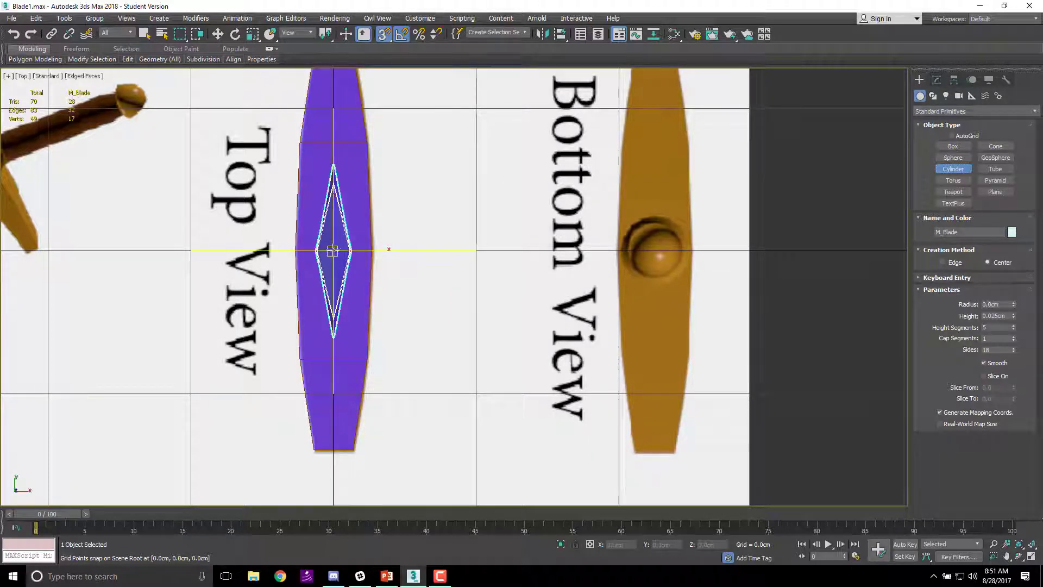
{"action": "left_click_drag", "start_coordinate": [334, 251], "coordinate": [362, 228]}
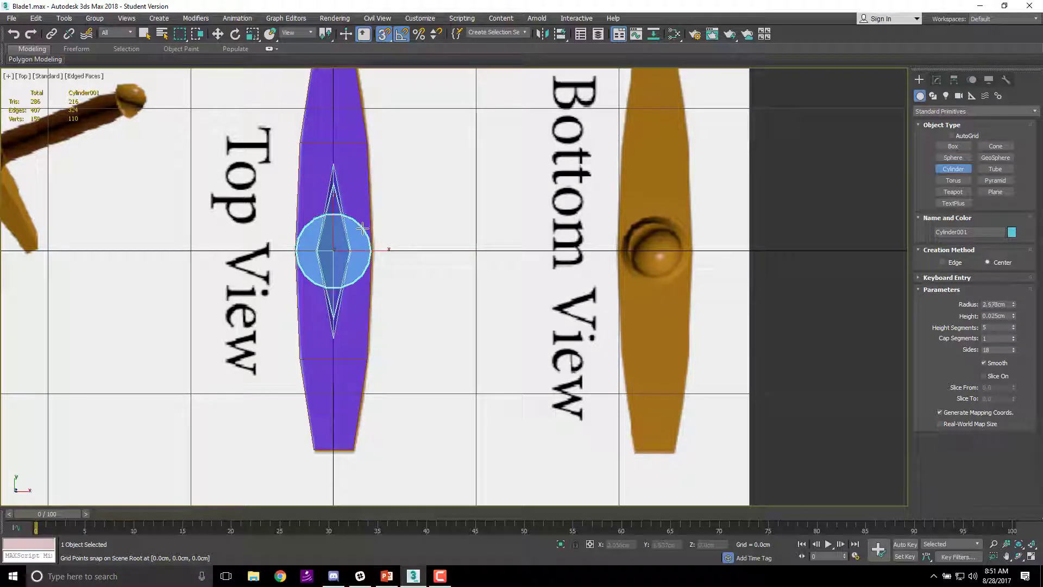
{"action": "left_click", "coordinate": [361, 111]}
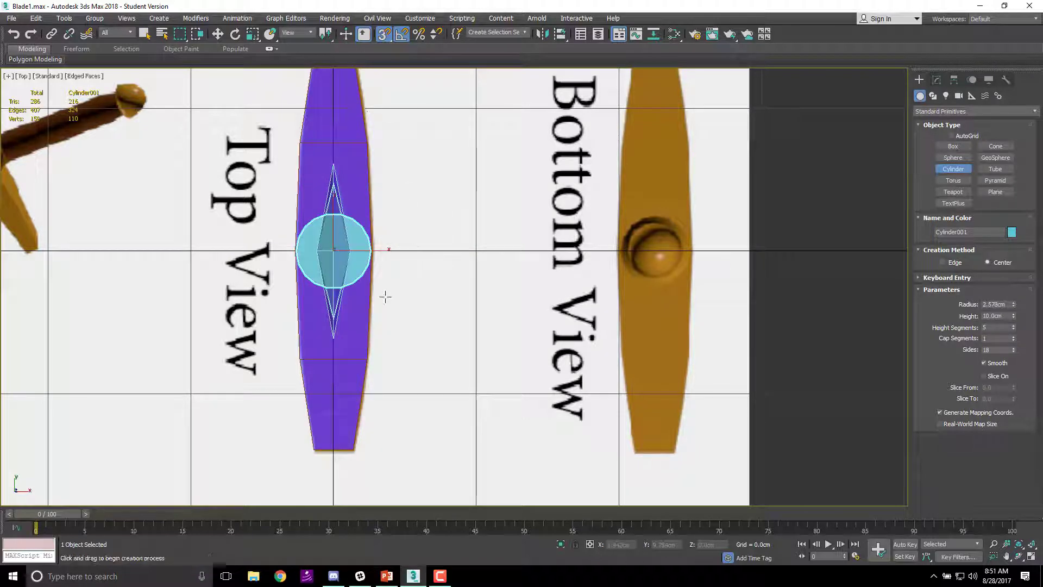
{"action": "middle_click_drag", "start_coordinate": [386, 295], "coordinate": [466, 255], "text": "alt"}
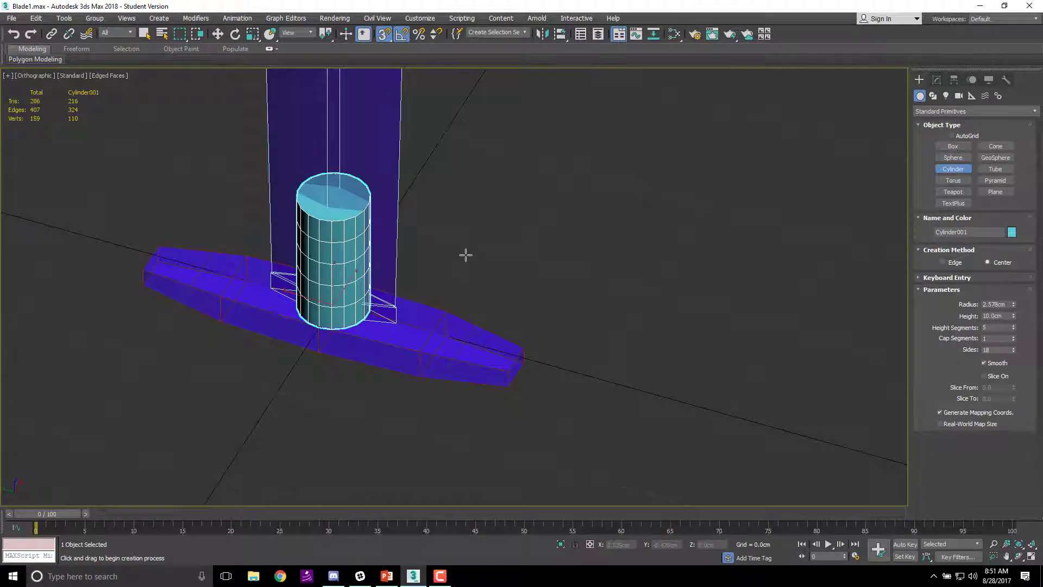
{"action": "key", "text": "f"}
{"action": "middle_click_drag", "start_coordinate": [305, 216], "coordinate": [413, 322]}
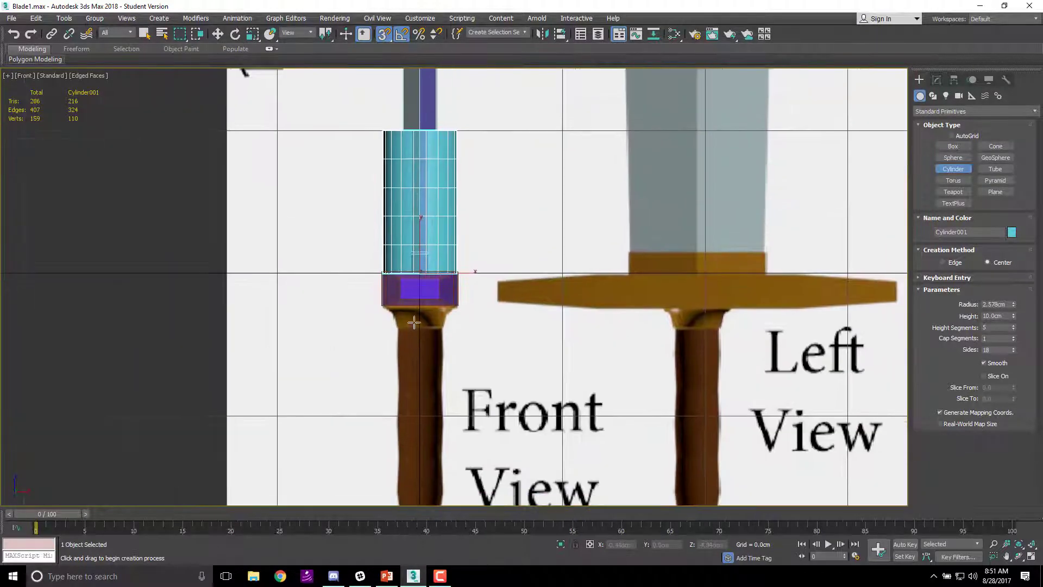
- Move the cylinder down below the blade into the handle area in Front view
{"action": "key", "text": "w"}
{"action": "middle_click_drag", "start_coordinate": [412, 258], "coordinate": [440, 164]}
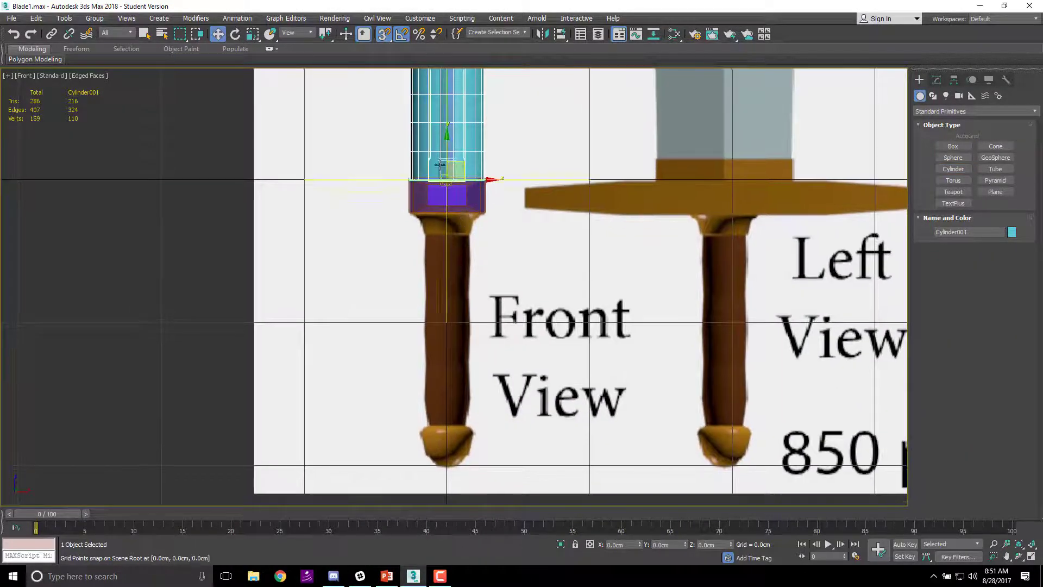
{"action": "left_click_drag", "start_coordinate": [440, 164], "coordinate": [444, 454]}
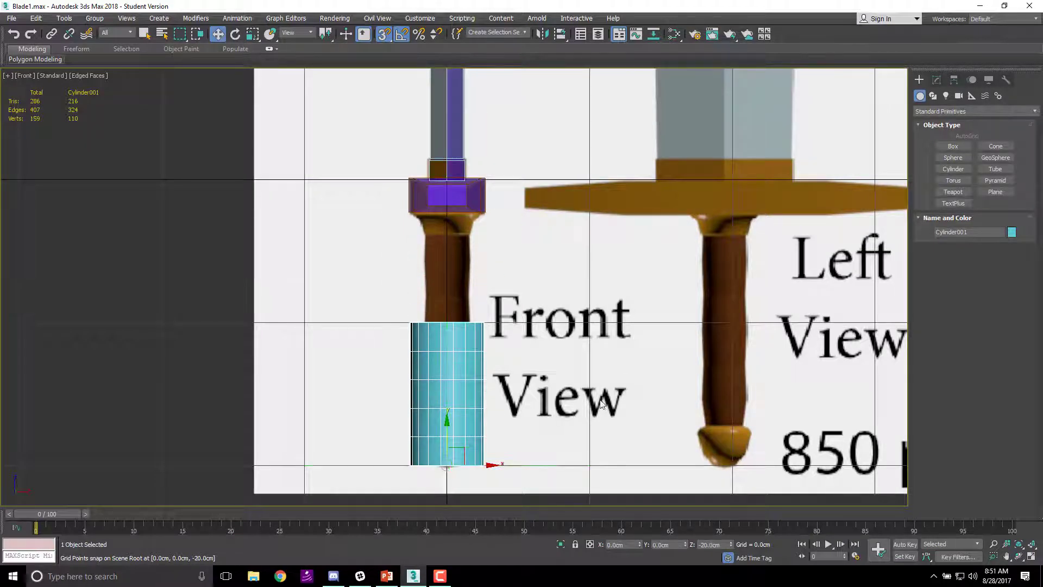
{"action": "middle_click_drag", "start_coordinate": [601, 405], "coordinate": [605, 354]}
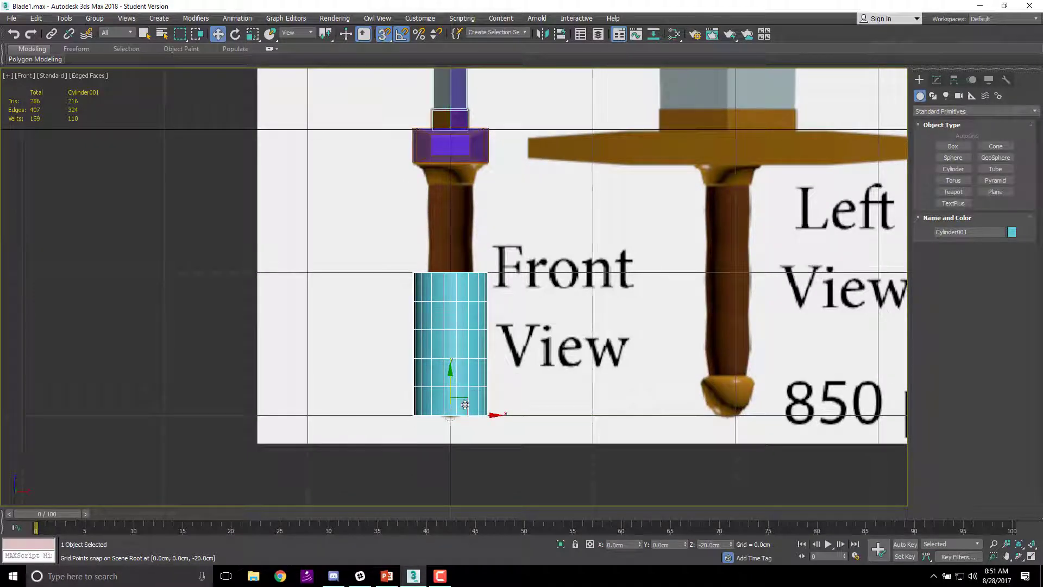
{"action": "middle_click_drag", "start_coordinate": [465, 405], "coordinate": [496, 367], "text": "alt"}
{"action": "key", "text": "r"}
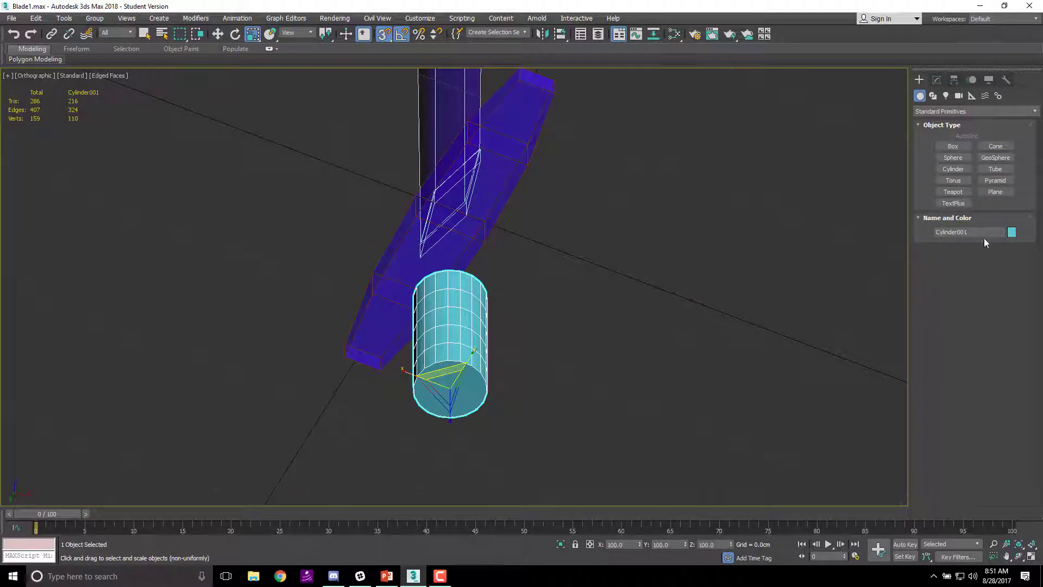
- Show the cylinder's parameters and frame it in the Top view
{"action": "left_click", "coordinate": [936, 80]}
{"action": "middle_click_drag", "start_coordinate": [662, 151], "coordinate": [636, 227]}
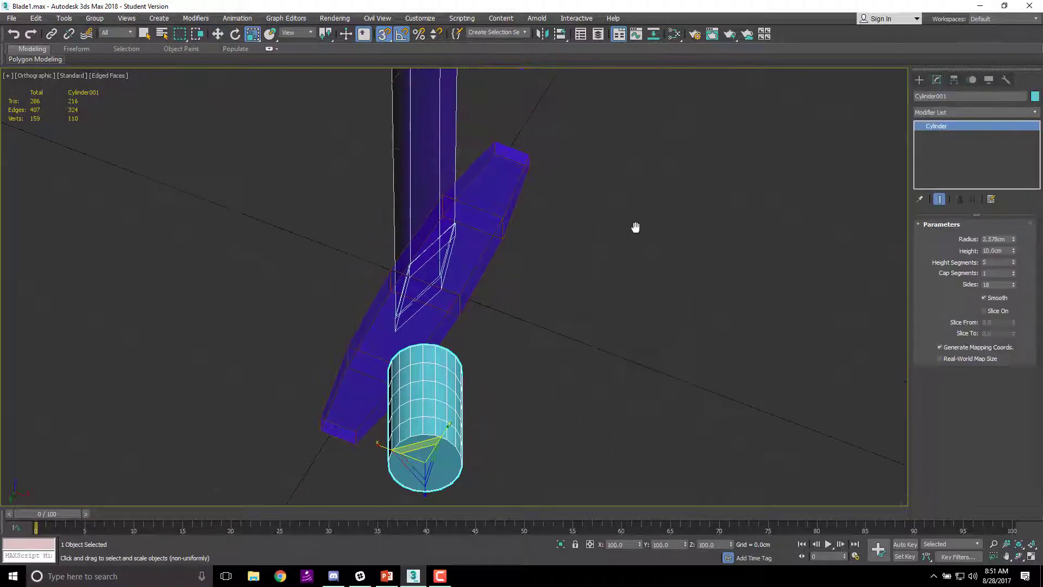
{"action": "key", "text": "t"}
{"action": "scroll", "coordinate": [461, 267], "scroll_direction": "up", "scroll_amount": 10}
{"action": "middle_click_drag", "start_coordinate": [396, 296], "coordinate": [474, 457]}
{"action": "scroll", "coordinate": [468, 340], "scroll_direction": "up", "scroll_amount": 4}
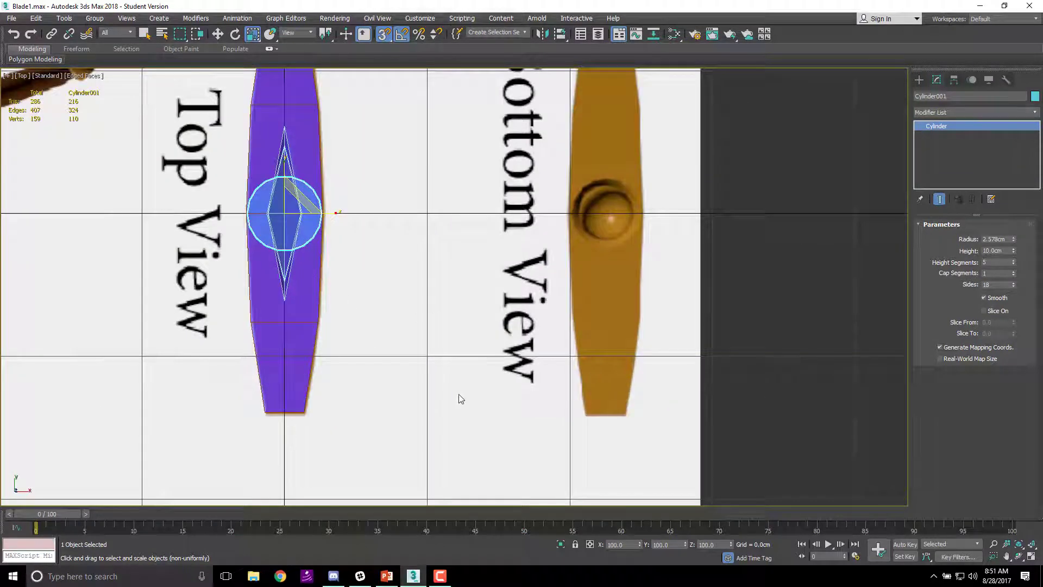
- Hide M_Blade and M_Handguard with Hide Selection, then select Cylinder001
{"action": "left_click", "coordinate": [314, 283]}
{"action": "key", "text": "q"}
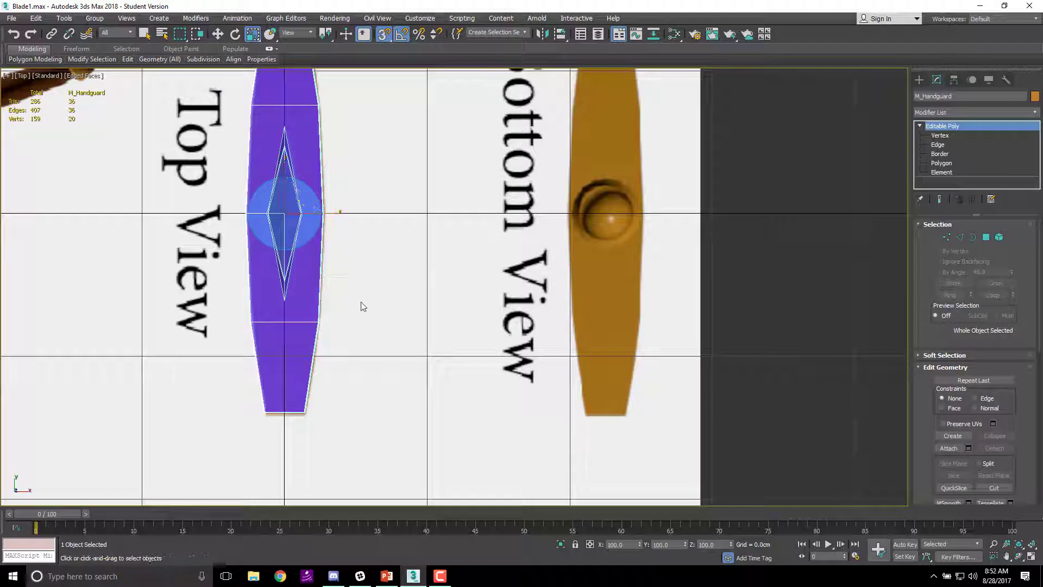
{"action": "left_click", "coordinate": [287, 201], "text": "ctrl"}
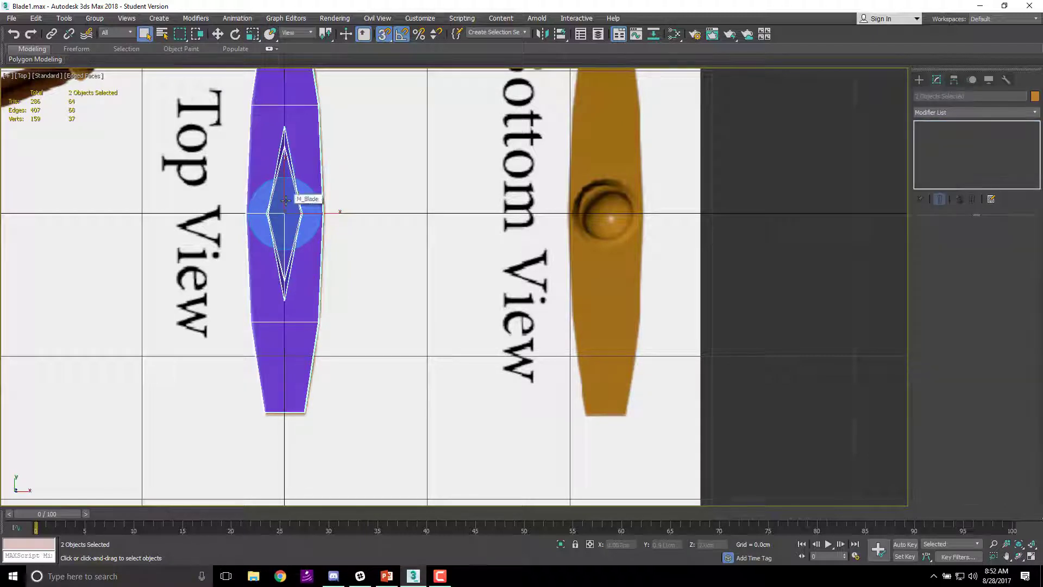
{"action": "right_click", "coordinate": [286, 201]}
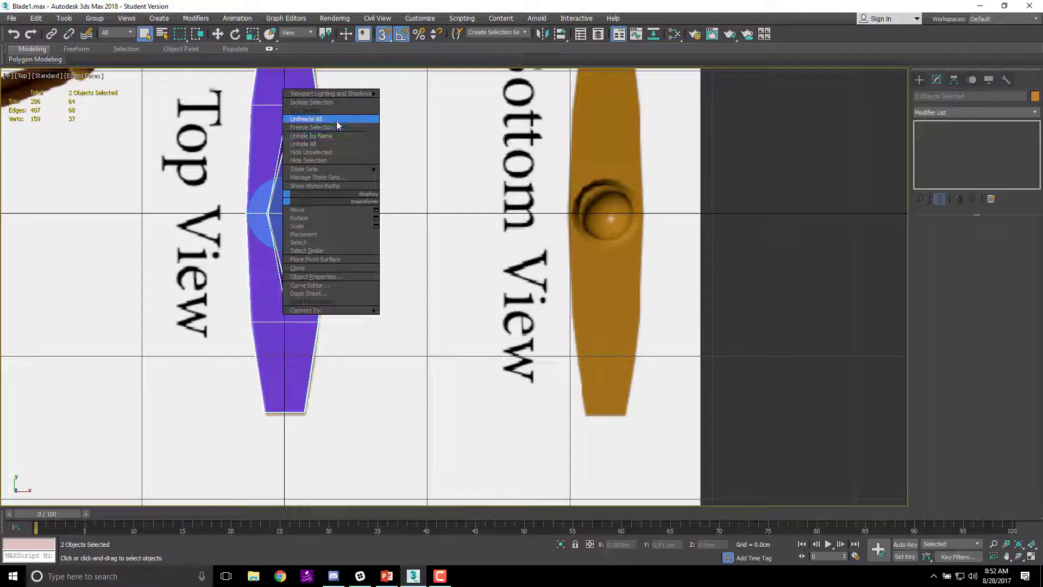
{"action": "left_click", "coordinate": [324, 161]}
{"action": "left_click", "coordinate": [324, 160]}
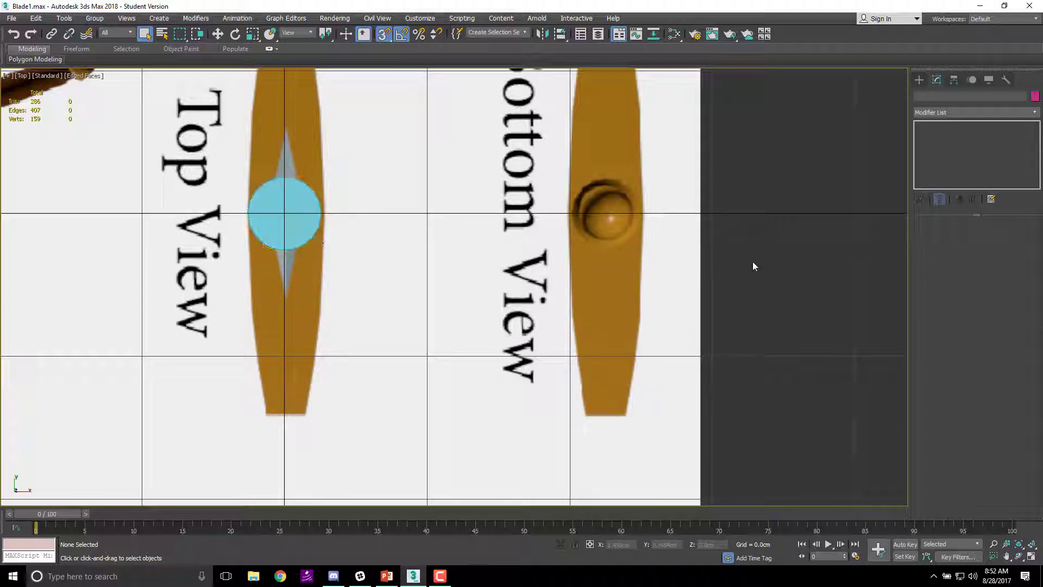
{"action": "middle_click_drag", "start_coordinate": [300, 228], "coordinate": [311, 187], "text": "alt"}
{"action": "left_click", "coordinate": [263, 358]}
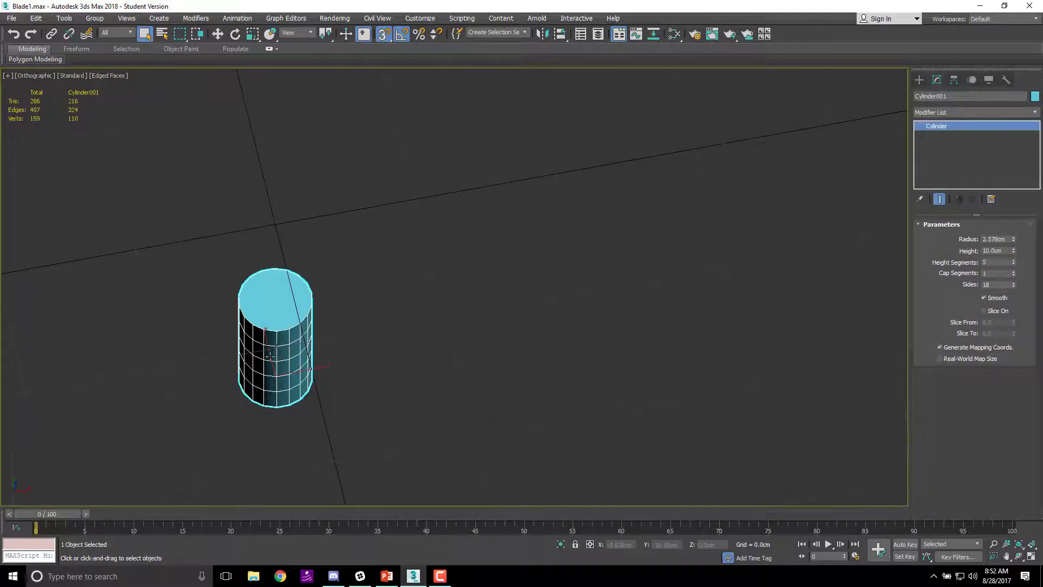
- Rename Cylinder001 to M_Handle
{"action": "key", "text": "f"}
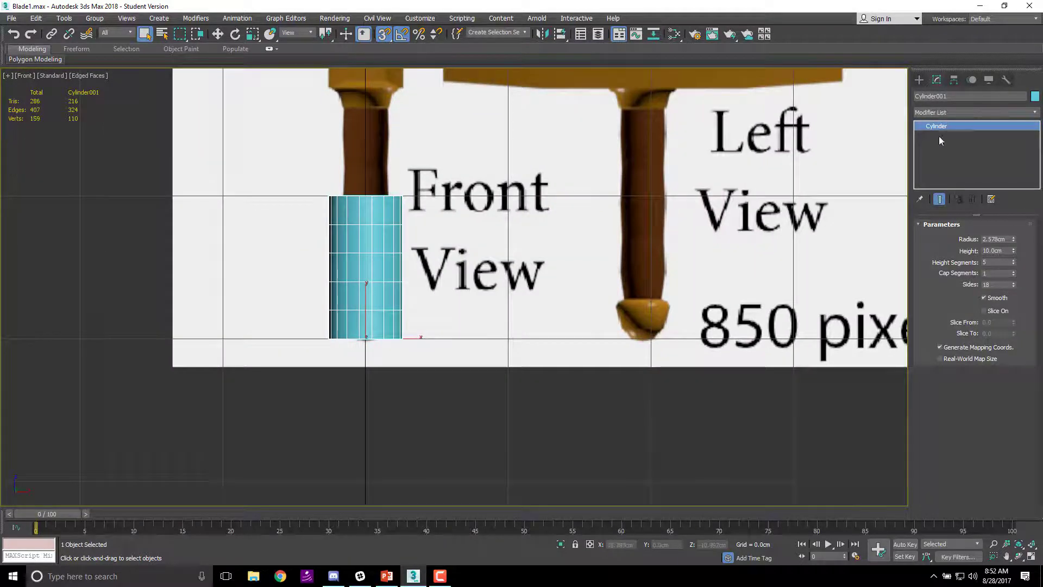
{"action": "left_click", "coordinate": [945, 96]}
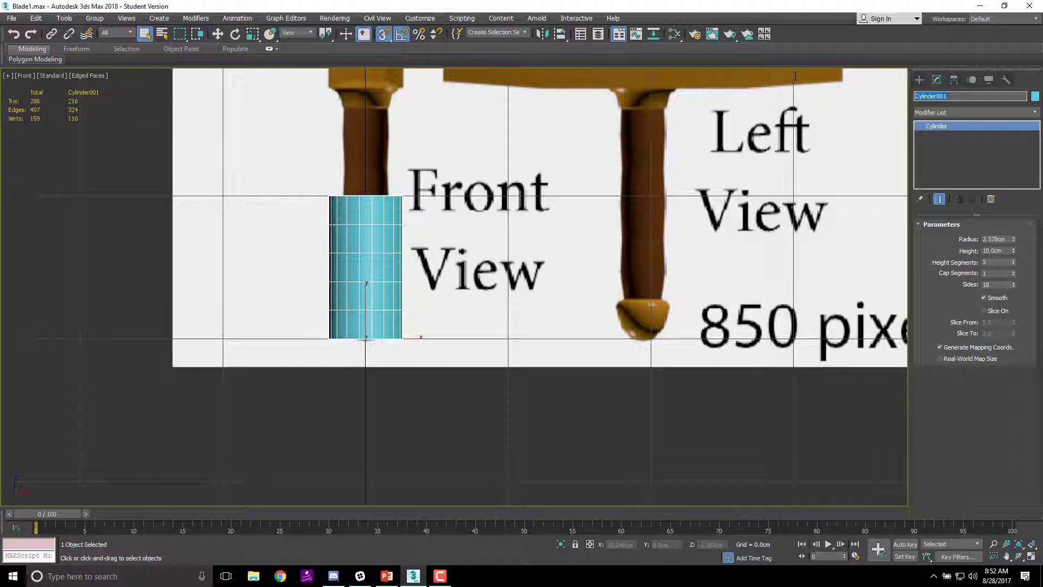
{"action": "type", "text": "M_Handle"}
{"action": "key", "text": "Return"}
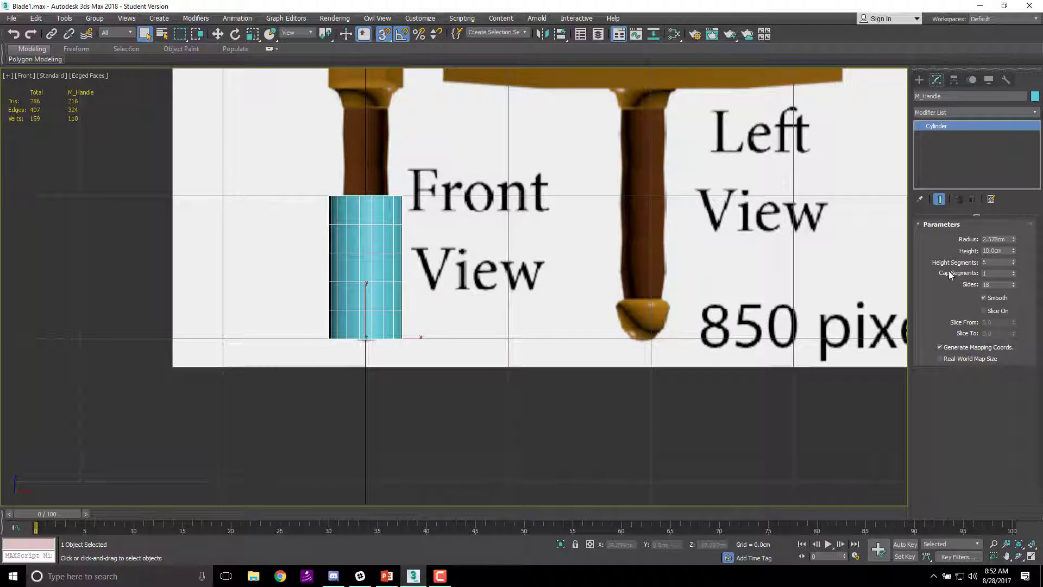
- Set the handle's radius to 1.547cm and its height to 17.7cm
{"action": "left_click_drag", "start_coordinate": [1013, 239], "coordinate": [1012, 259]}
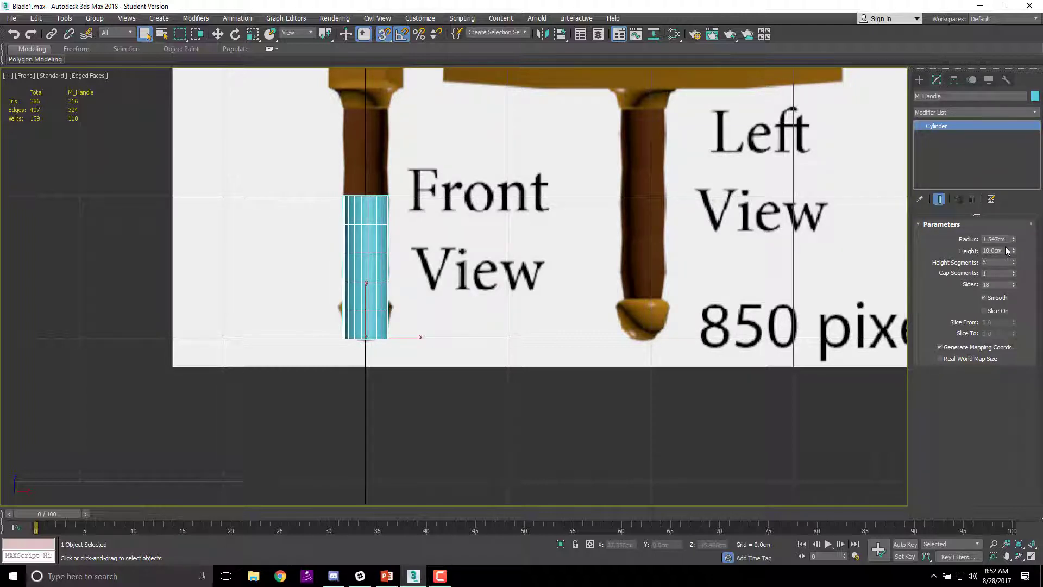
{"action": "left_click_drag", "start_coordinate": [1012, 252], "coordinate": [1021, 207]}
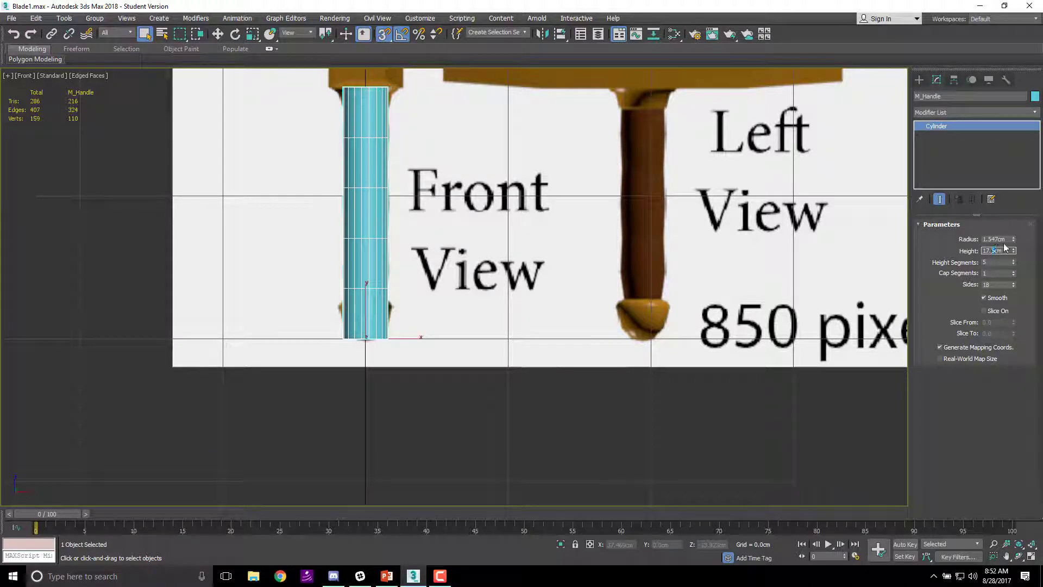
{"action": "type", "text": "7"}
{"action": "key", "text": "Return"}
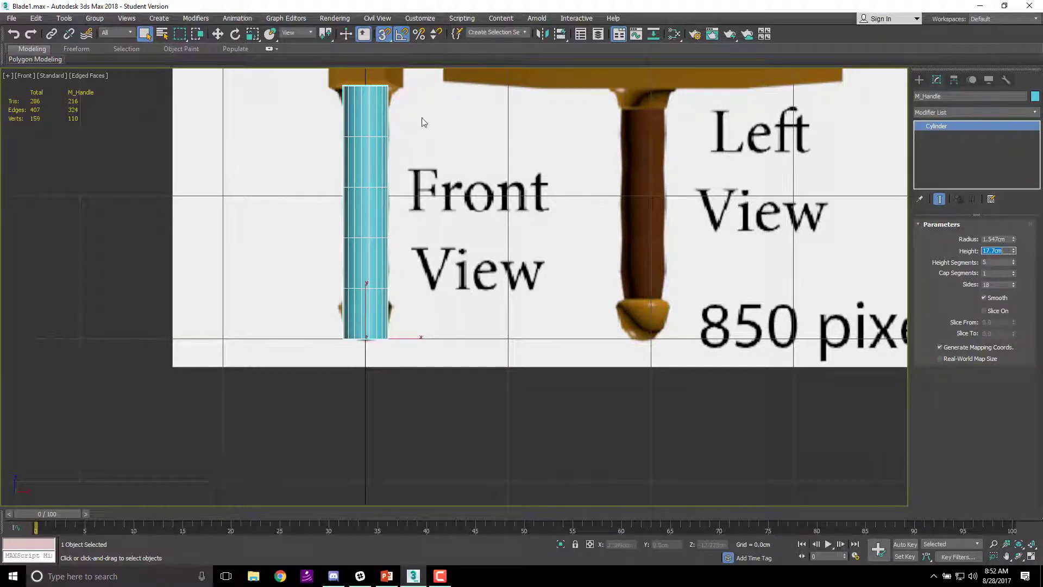
{"action": "scroll", "coordinate": [380, 163], "scroll_direction": "up", "scroll_amount": 6}
{"action": "scroll", "coordinate": [406, 179], "scroll_direction": "down", "scroll_amount": 3}
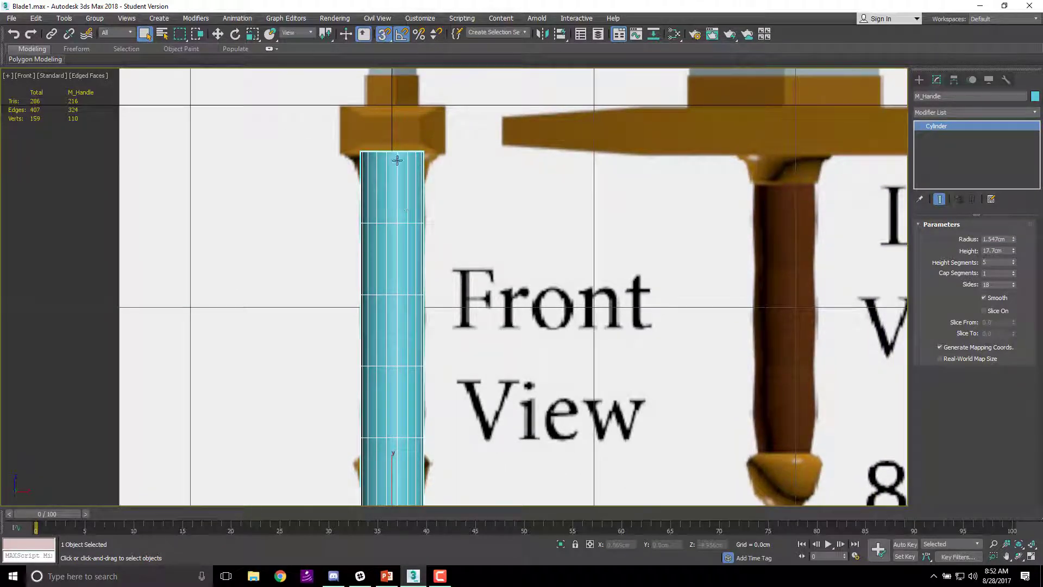
{"action": "mouse_move", "coordinate": [430, 279]}
{"action": "middle_mouse_down"}
{"action": "mouse_move", "coordinate": [431, 233]}
{"action": "mouse_move", "coordinate": [422, 264]}
{"action": "middle_mouse_up"}
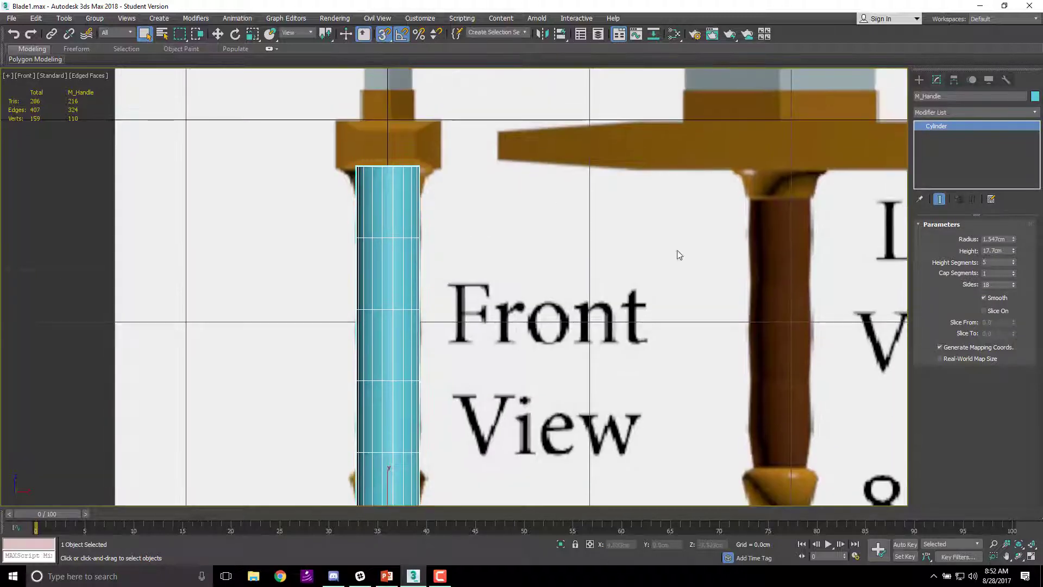
{"action": "middle_click_drag", "start_coordinate": [549, 359], "coordinate": [560, 320]}
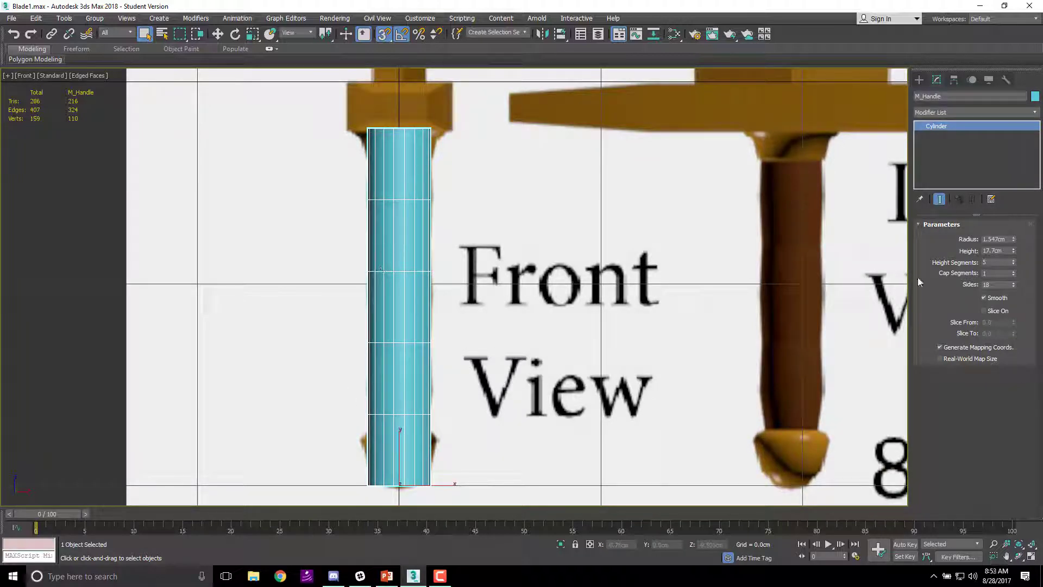
{"action": "middle_click_drag", "start_coordinate": [743, 249], "coordinate": [548, 224]}
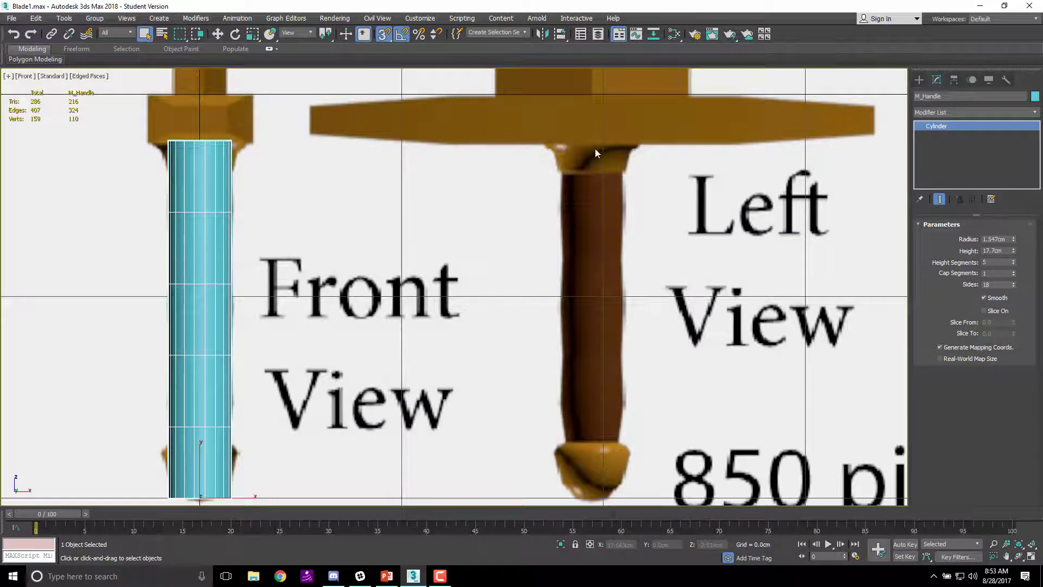
{"action": "middle_click_drag", "start_coordinate": [431, 324], "coordinate": [485, 237]}
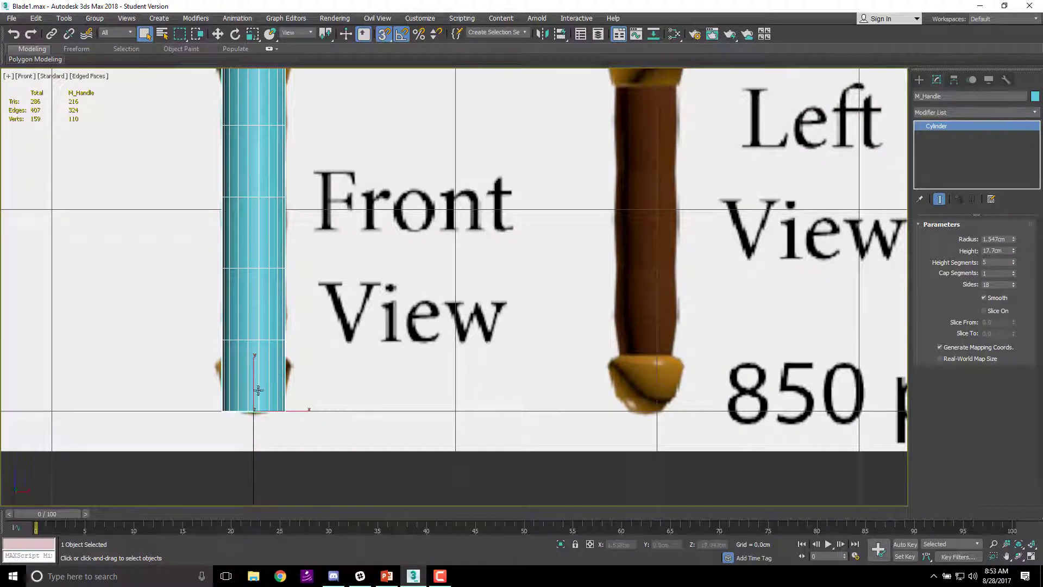
{"action": "middle_click_drag", "start_coordinate": [271, 325], "coordinate": [385, 230]}
- Lower the handle's Sides to 16 and raise Cap Segments to 2
{"action": "left_click", "coordinate": [1013, 286]}
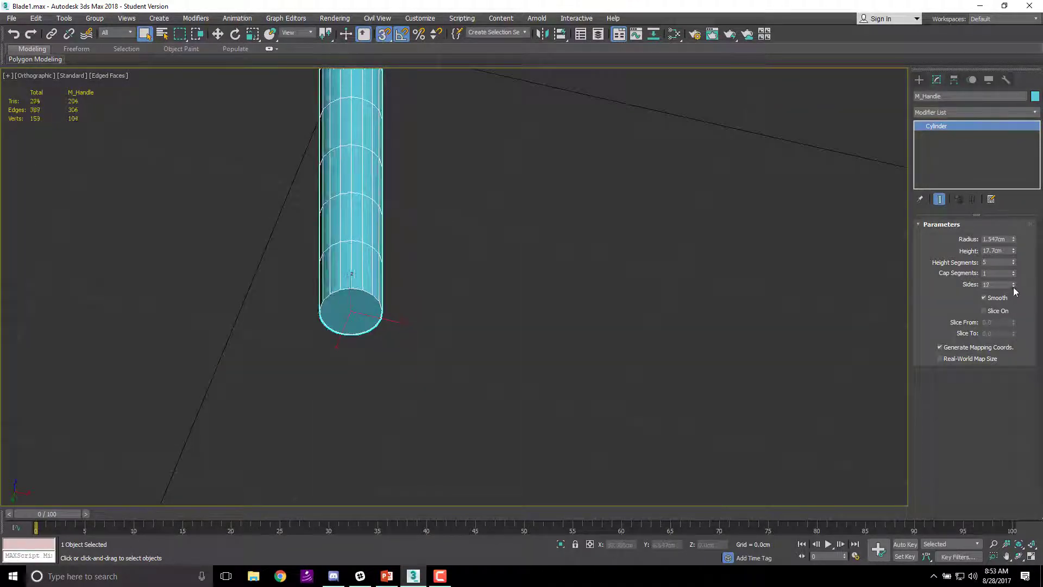
{"action": "left_click", "coordinate": [1013, 286]}
{"action": "left_click", "coordinate": [1014, 286]}
{"action": "mouse_move", "coordinate": [400, 289]}
{"action": "middle_mouse_down", "text": "alt"}
{"action": "mouse_move", "coordinate": [412, 315]}
{"action": "mouse_move", "coordinate": [384, 281]}
{"action": "middle_mouse_up", "text": "alt"}
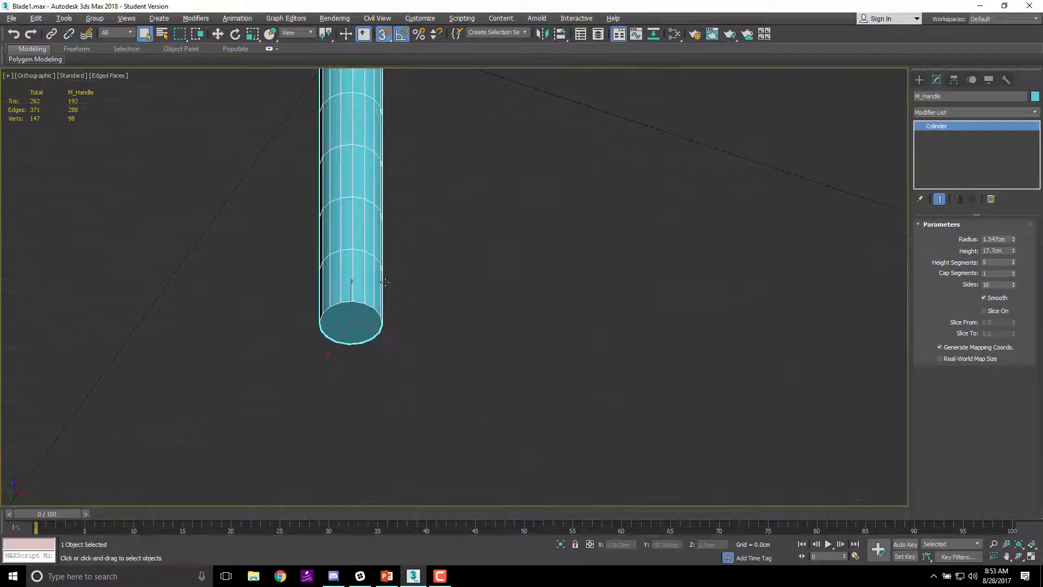
{"action": "left_click", "coordinate": [1013, 271]}
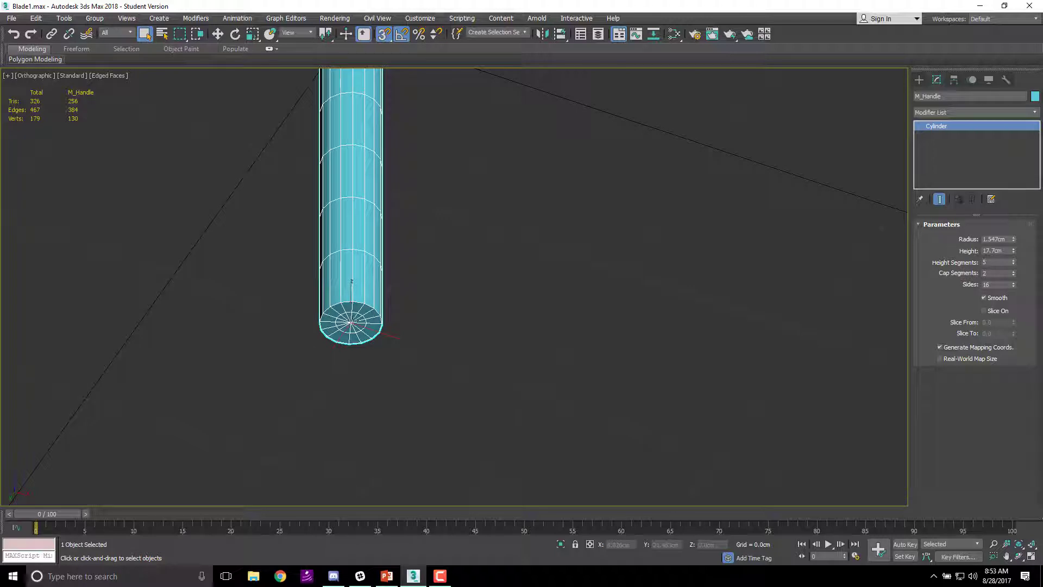
{"action": "middle_click_drag", "start_coordinate": [318, 294], "coordinate": [373, 179], "text": "alt"}
{"action": "scroll", "coordinate": [373, 178], "scroll_direction": "up", "scroll_amount": 5}
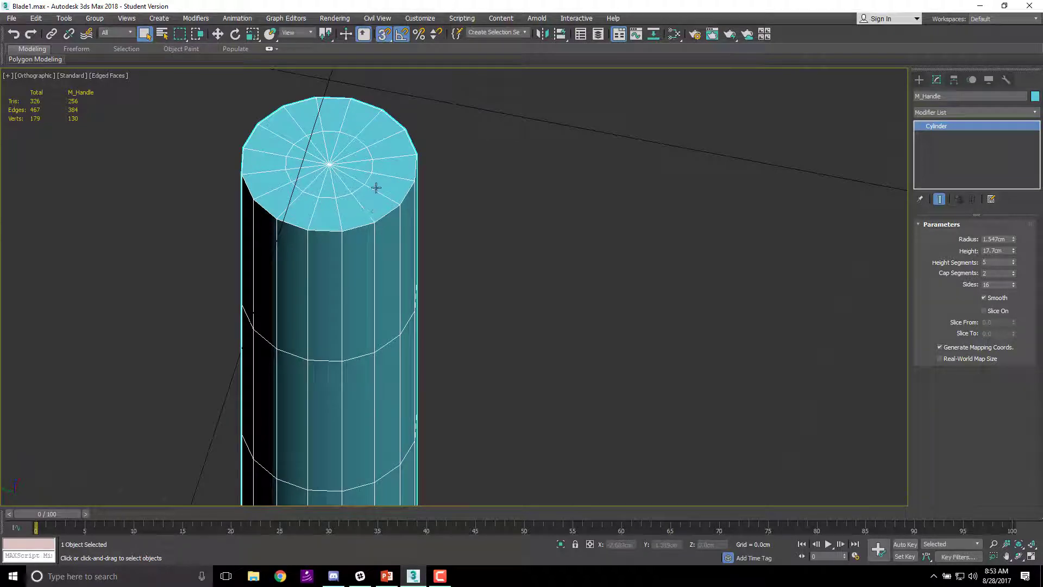
{"action": "middle_click_drag", "start_coordinate": [394, 271], "coordinate": [415, 239]}
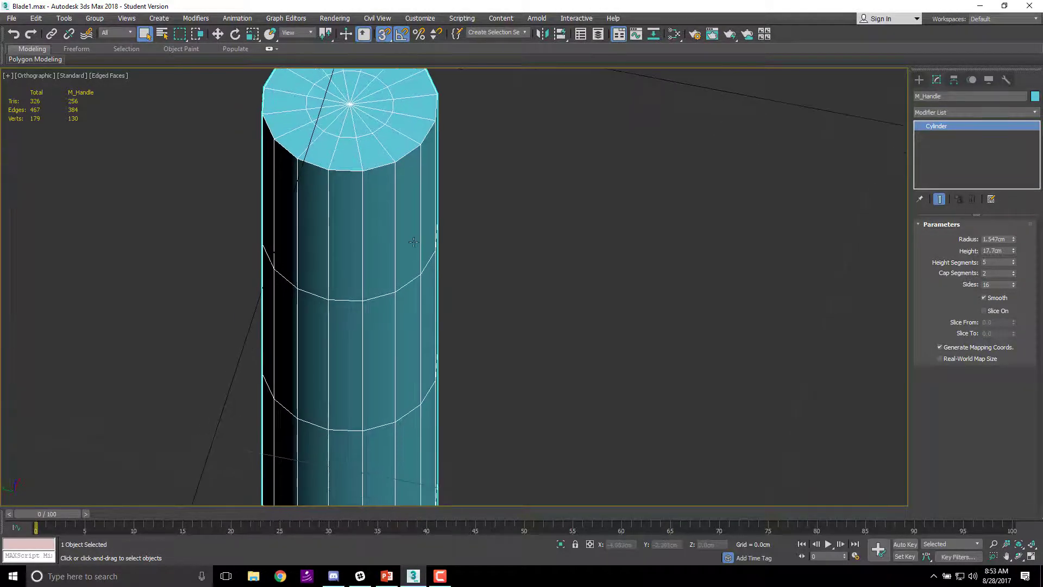
- Set the handle radius to exactly 1.55cm and return to the Front view
{"action": "left_click", "coordinate": [999, 238]}
{"action": "double_click", "coordinate": [992, 239]}
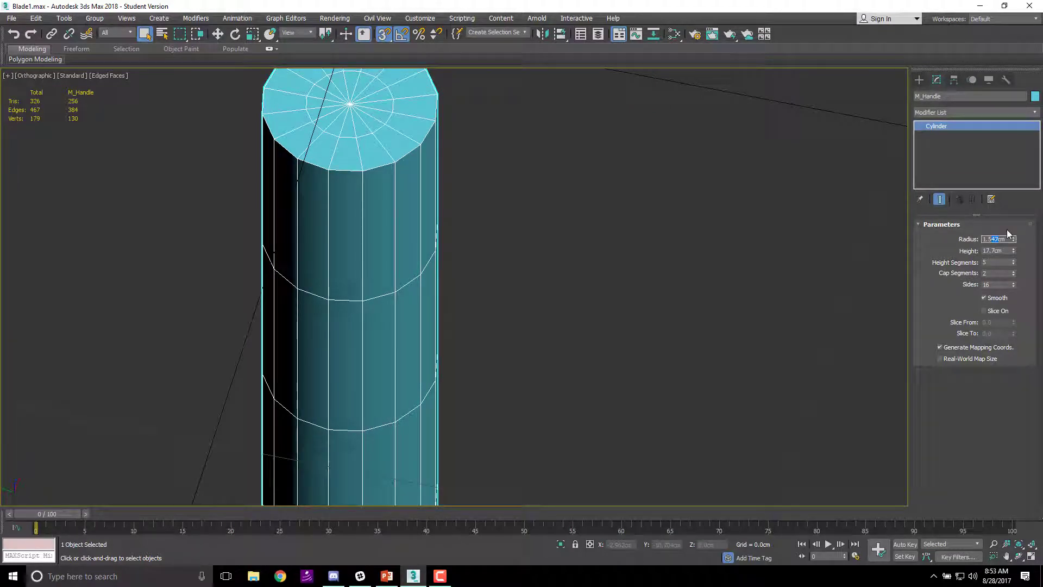
{"action": "type", "text": "1.55"}
{"action": "key", "text": "Return"}
{"action": "middle_click_drag", "start_coordinate": [410, 336], "coordinate": [424, 333]}
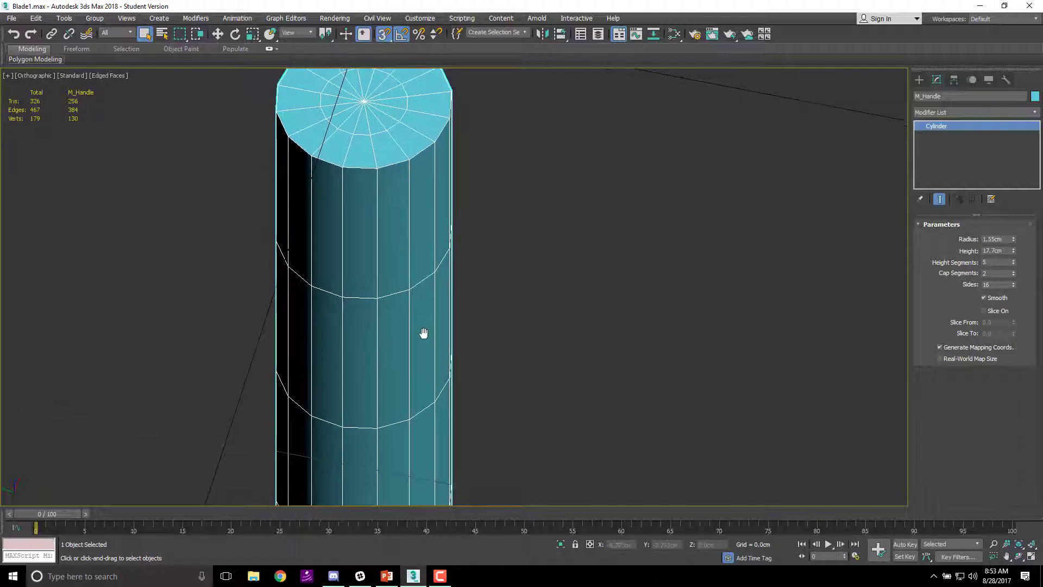
{"action": "middle_click_drag", "start_coordinate": [750, 330], "coordinate": [582, 326], "text": "alt"}
{"action": "key", "text": "f"}
{"action": "middle_click_drag", "start_coordinate": [380, 309], "coordinate": [374, 329]}
{"action": "scroll", "coordinate": [380, 323], "scroll_direction": "up", "scroll_amount": 5}
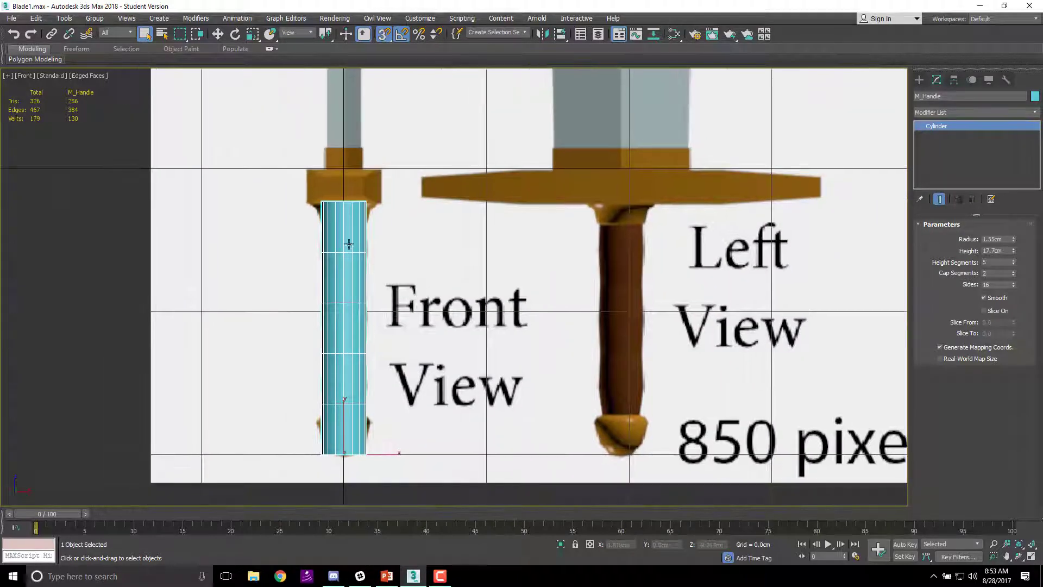
{"action": "scroll", "coordinate": [411, 310], "scroll_direction": "down", "scroll_amount": 2}
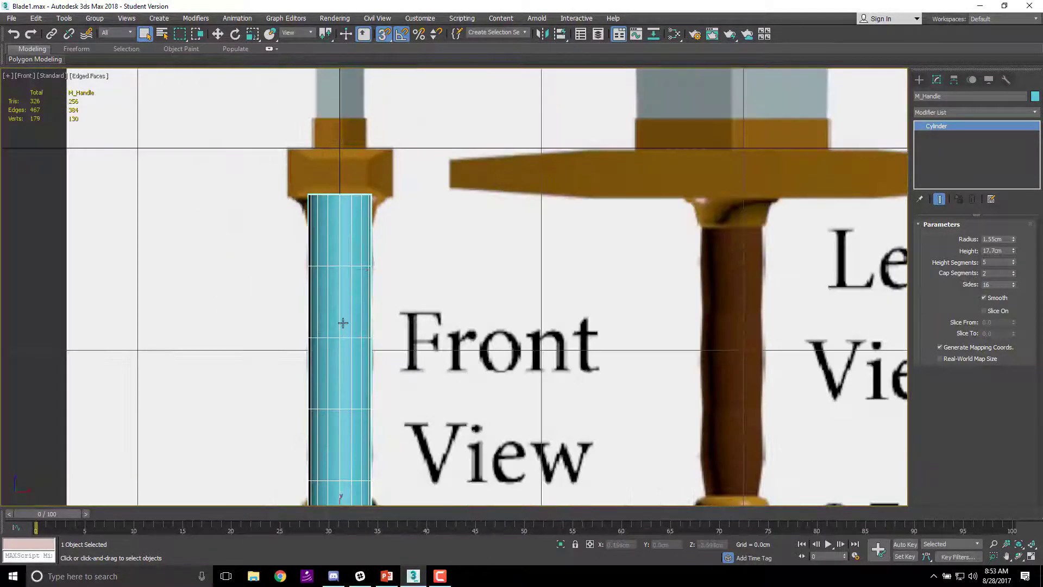
{"action": "key", "text": "m"}
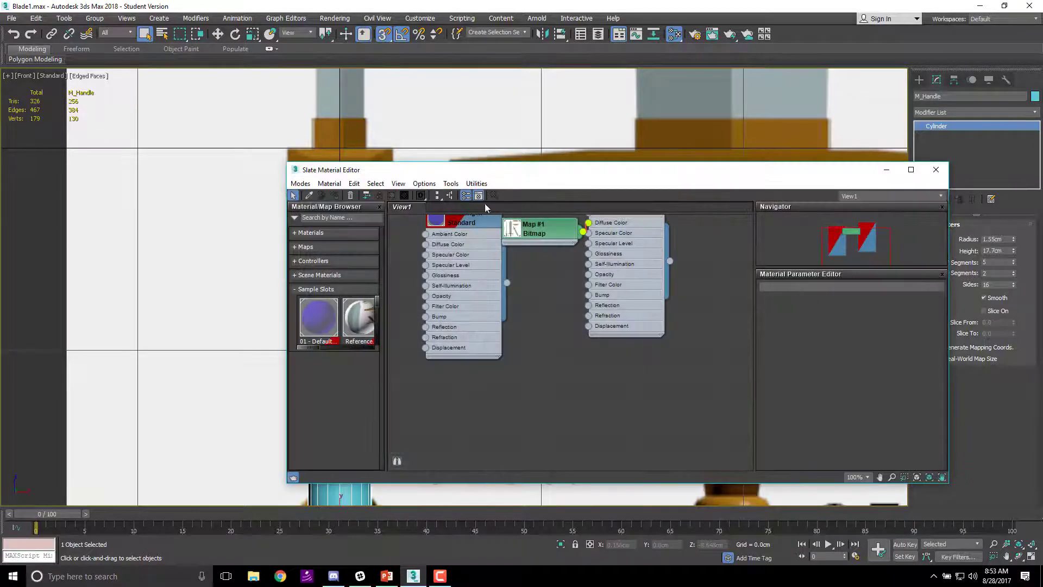
- Assign the purple Standard Modeling Material to the handle
{"action": "left_click", "coordinate": [460, 227]}
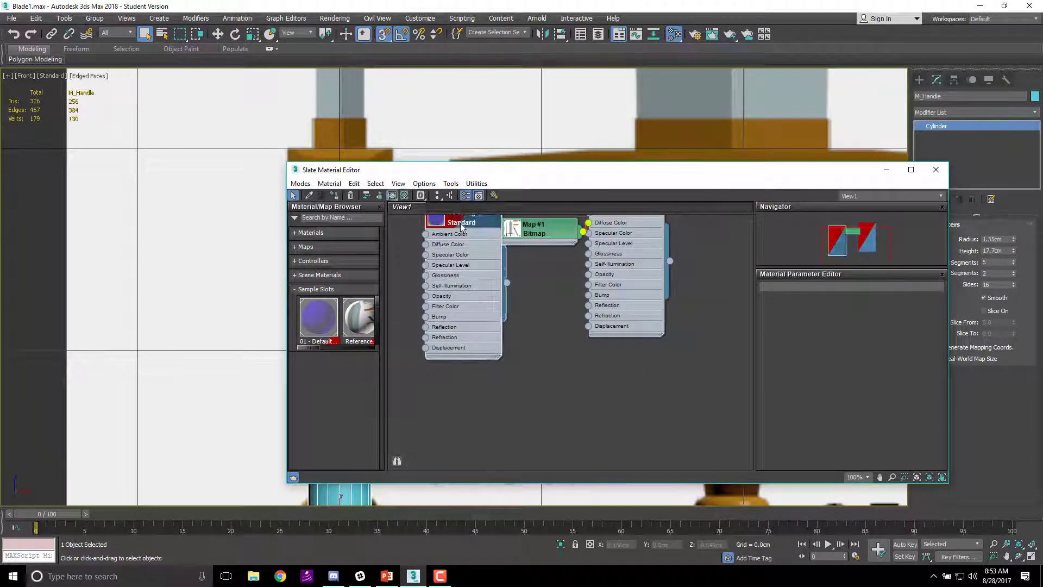
{"action": "left_click", "coordinate": [334, 195]}
{"action": "left_click_drag", "start_coordinate": [473, 176], "coordinate": [661, 162]}
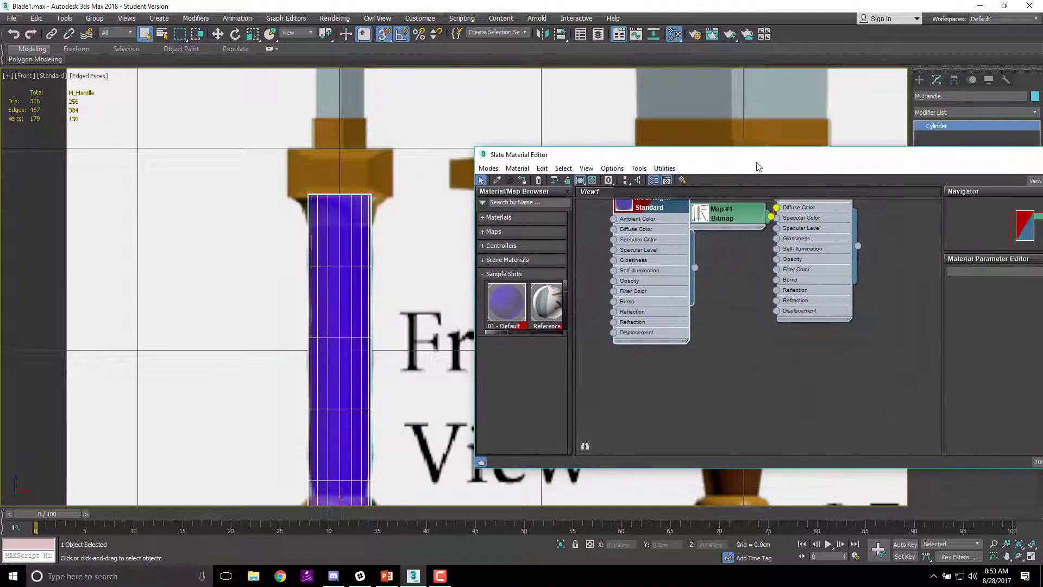
{"action": "left_click_drag", "start_coordinate": [840, 157], "coordinate": [610, 159]}
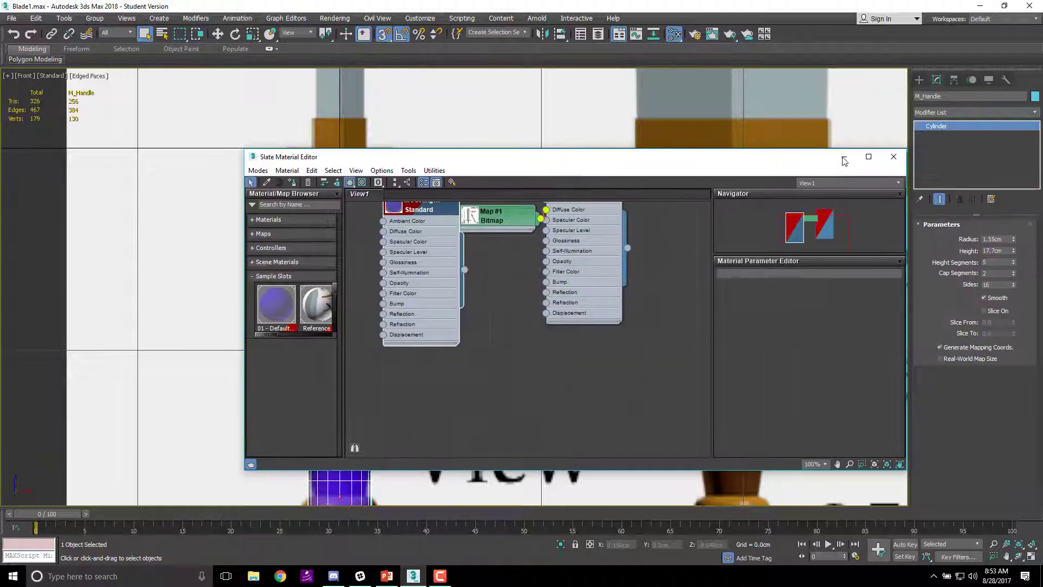
- Set the material's opacity to 40 and close the material editor
{"action": "double_click", "coordinate": [432, 210]}
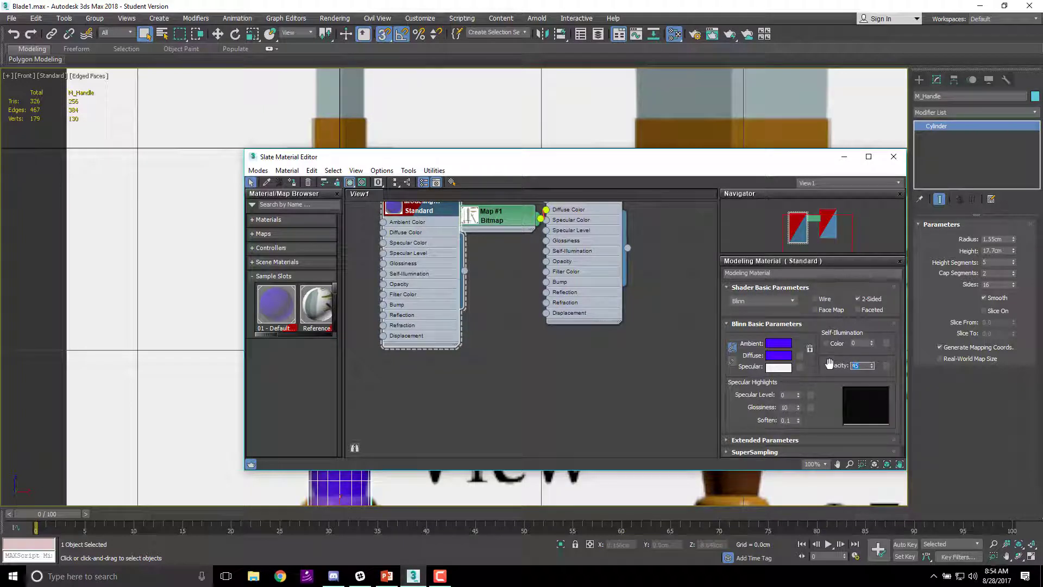
{"action": "type", "text": "40"}
{"action": "key", "text": "Return"}
{"action": "left_click_drag", "start_coordinate": [755, 159], "coordinate": [594, 250]}
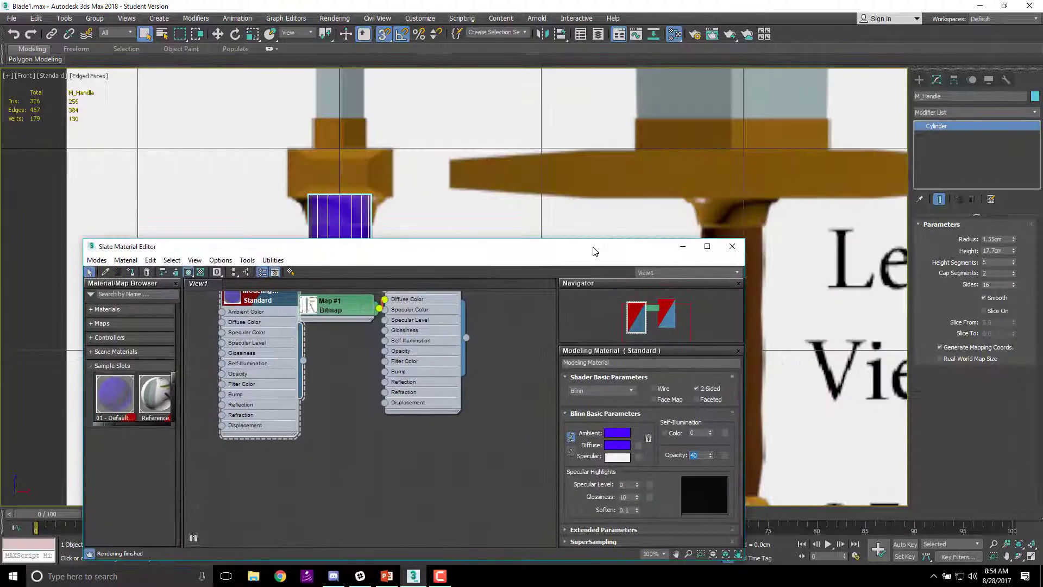
{"action": "left_click", "coordinate": [731, 249]}
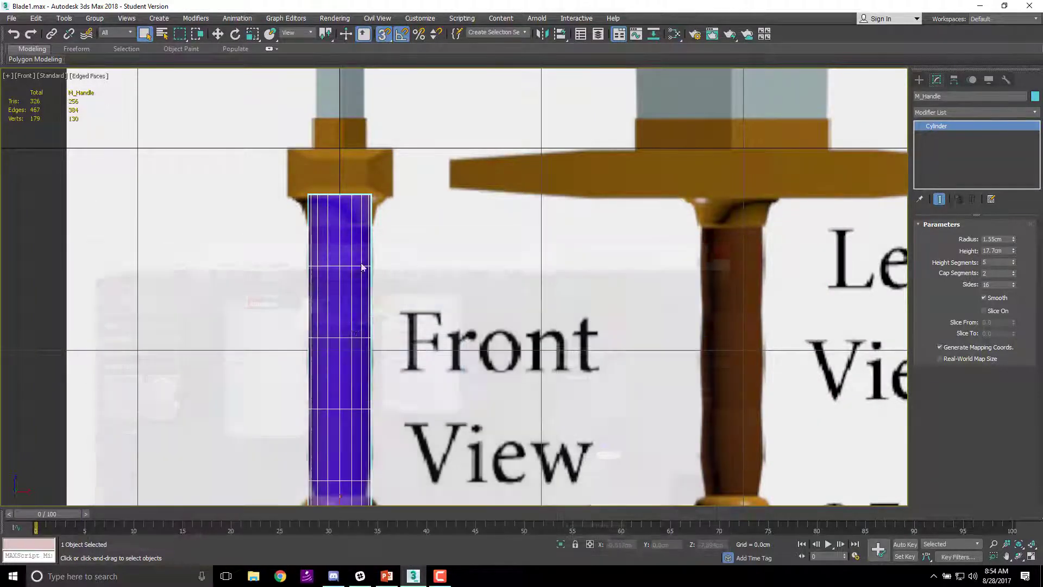
- Convert M_Handle to an Editable Poly and enter Vertex mode
{"action": "middle_click_drag", "start_coordinate": [401, 341], "coordinate": [460, 303]}
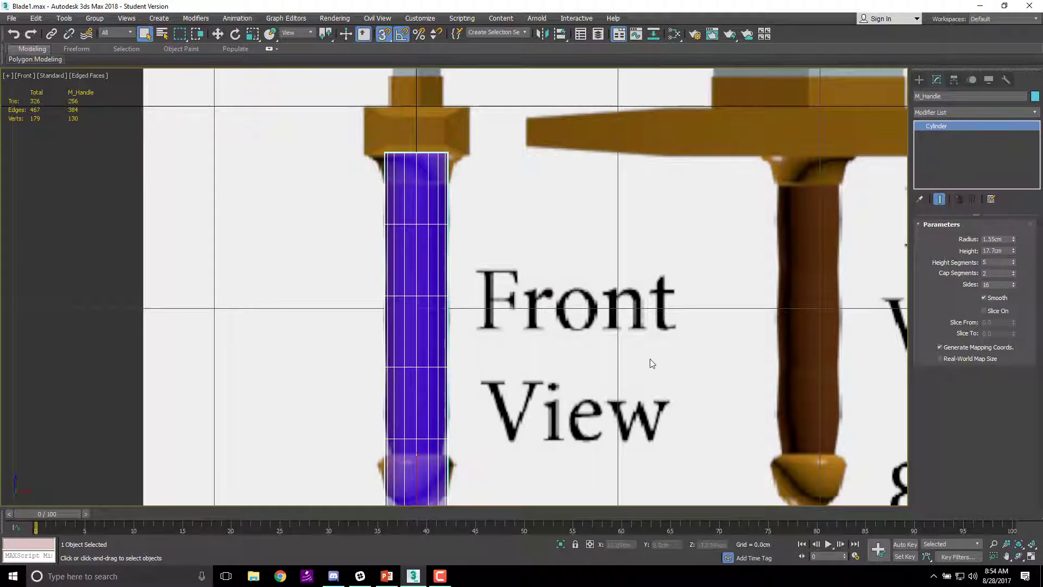
{"action": "middle_click_drag", "start_coordinate": [895, 359], "coordinate": [753, 292]}
{"action": "middle_click_drag", "start_coordinate": [395, 281], "coordinate": [473, 320]}
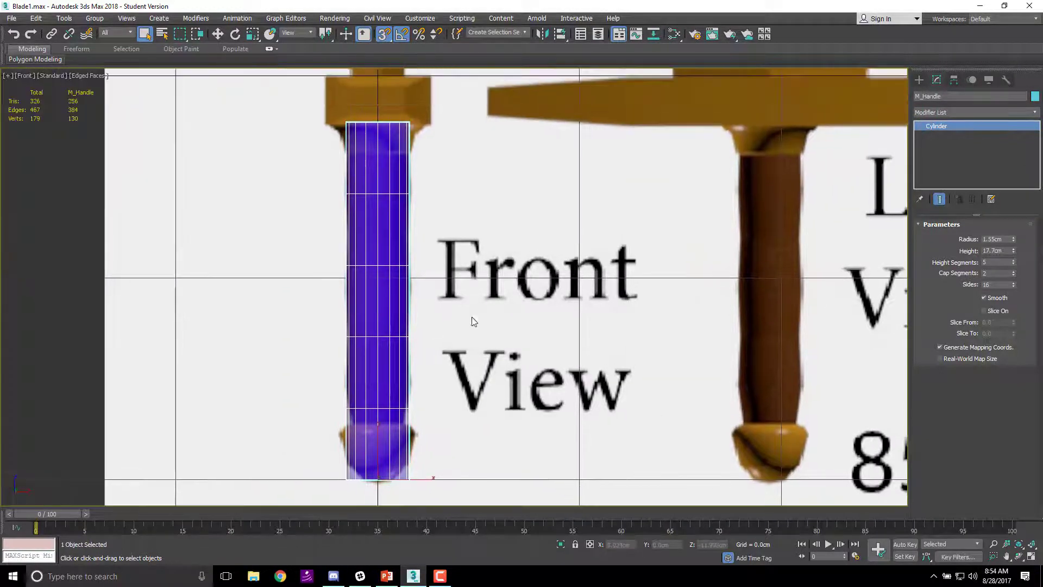
{"action": "scroll", "coordinate": [415, 435], "scroll_direction": "up", "scroll_amount": 4}
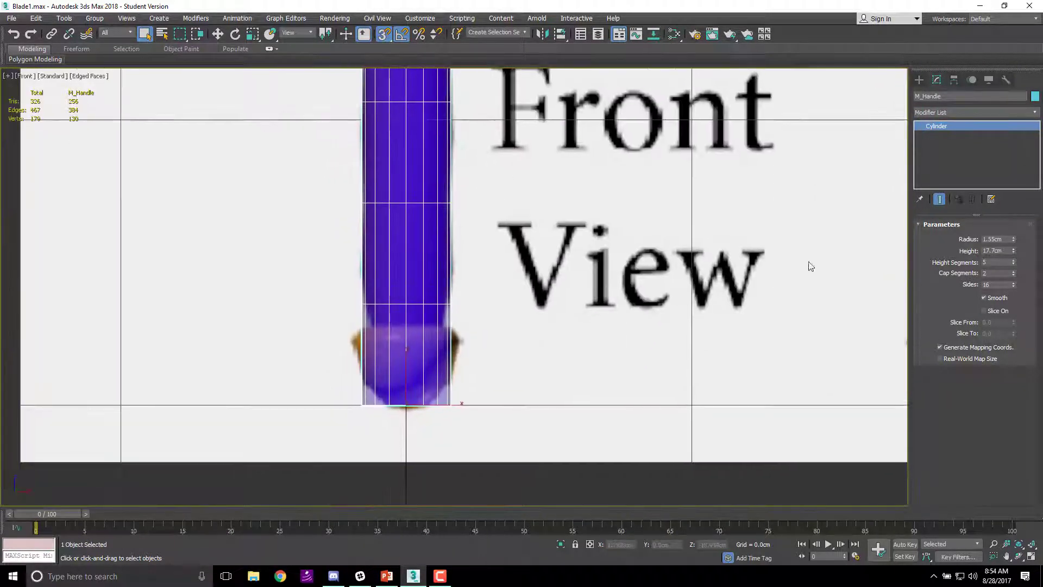
{"action": "right_click", "coordinate": [395, 255]}
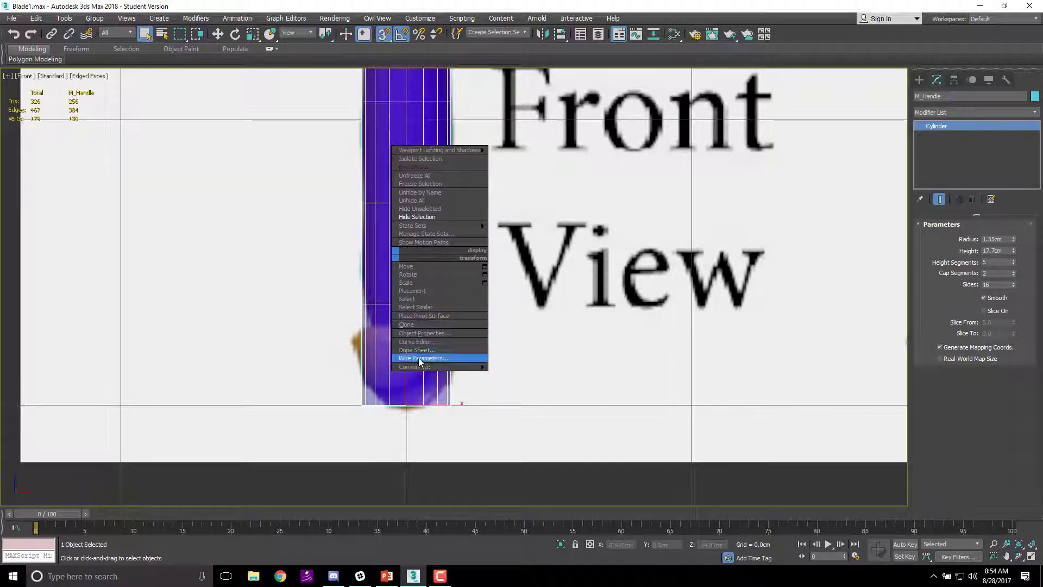
{"action": "mouse_move", "coordinate": [461, 366]}
{"action": "left_click", "coordinate": [531, 373]}
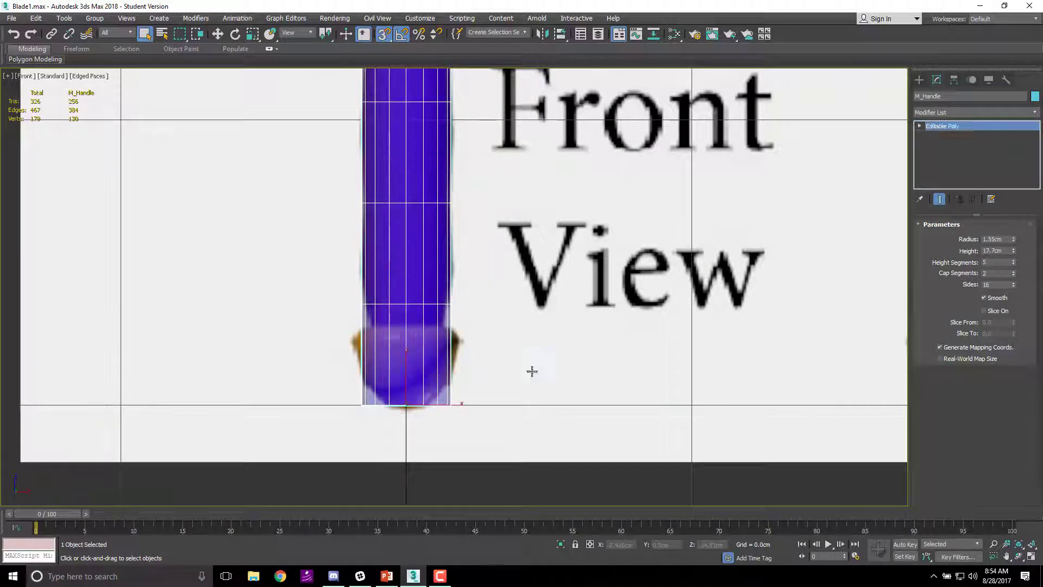
{"action": "left_click", "coordinate": [945, 238]}
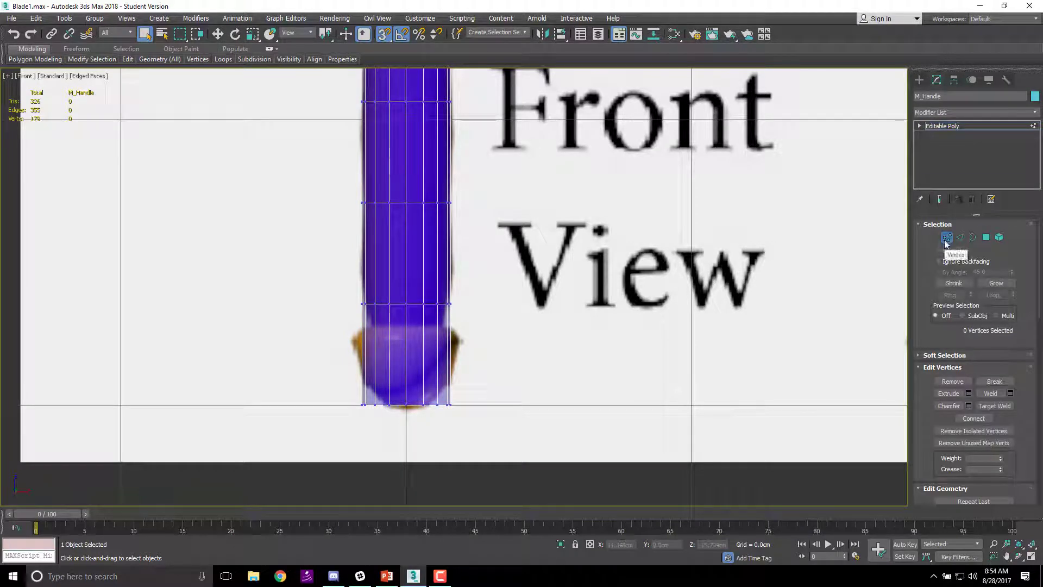
- Select the handle's two lower vertex rows and raise them to match the reference
{"action": "scroll", "coordinate": [438, 321], "scroll_direction": "down", "scroll_amount": 2}
{"action": "middle_click_drag", "start_coordinate": [400, 165], "coordinate": [427, 292]}
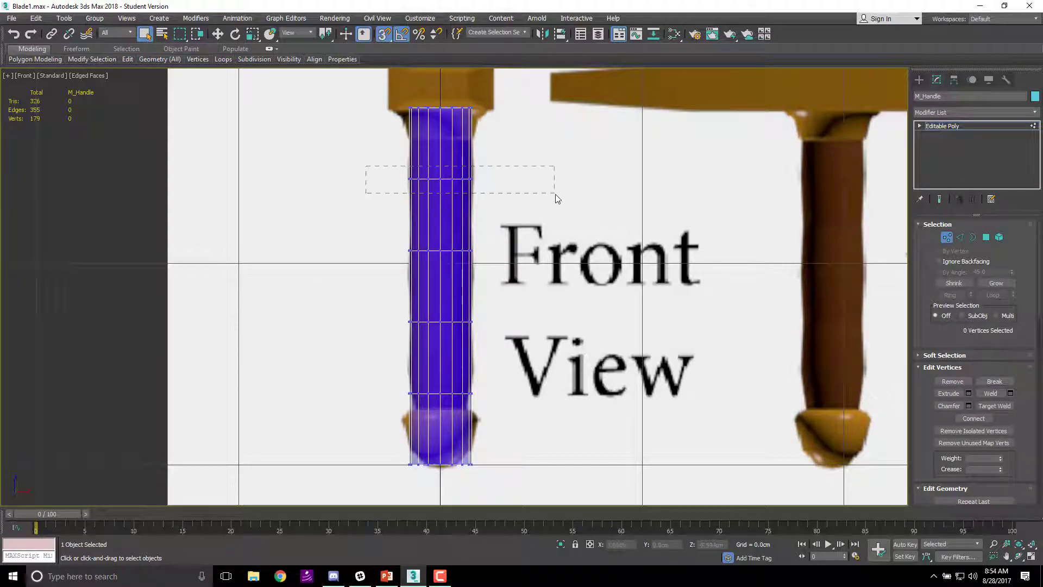
{"action": "left_click_drag", "start_coordinate": [556, 194], "coordinate": [555, 195]}
{"action": "left_click_drag", "start_coordinate": [532, 282], "coordinate": [532, 274]}
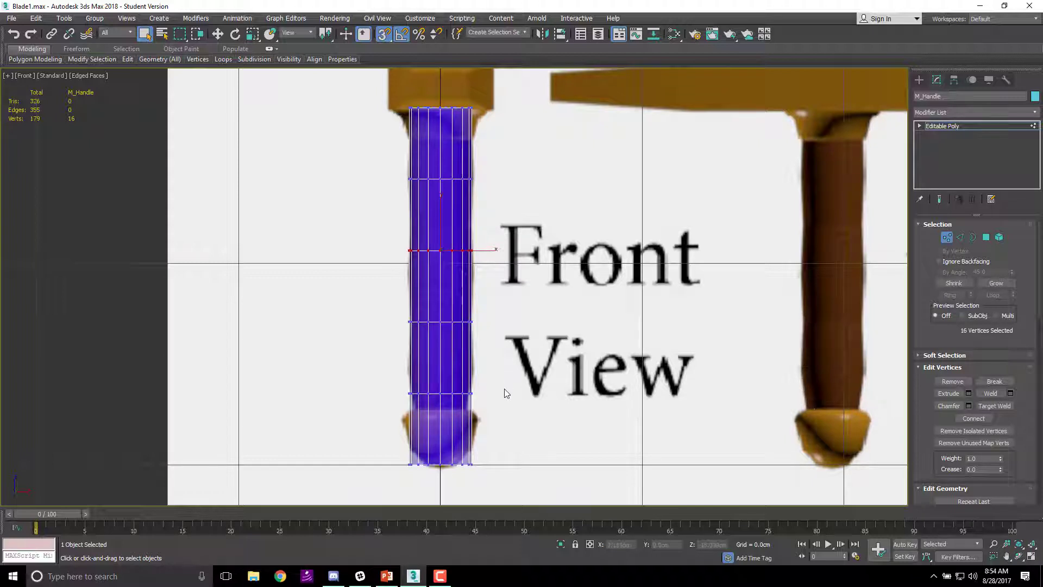
{"action": "middle_click_drag", "start_coordinate": [505, 392], "coordinate": [522, 339]}
{"action": "left_click_drag", "start_coordinate": [425, 336], "coordinate": [531, 439]}
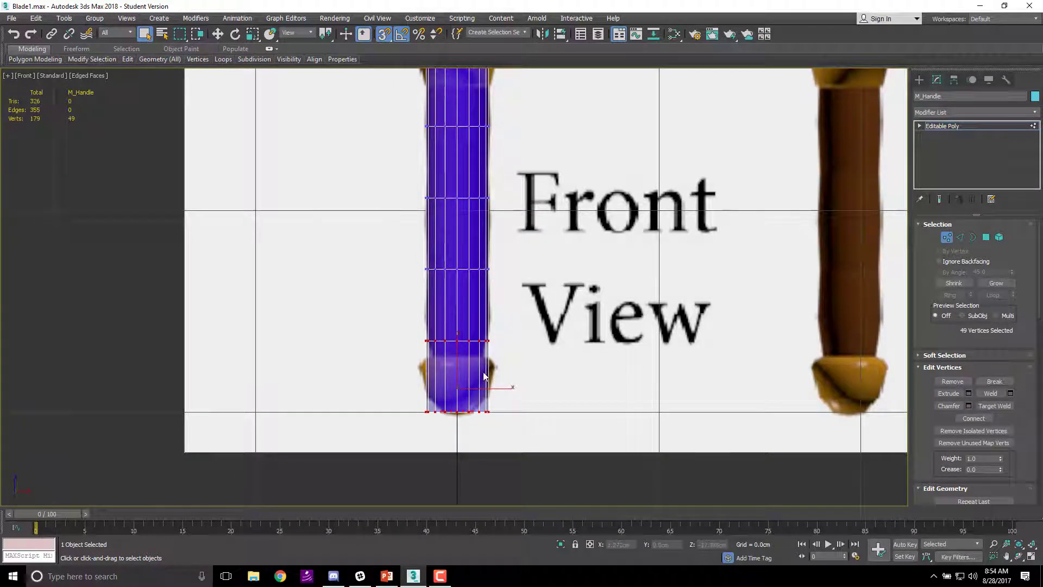
{"action": "key", "text": "w"}
{"action": "left_click_drag", "start_coordinate": [458, 383], "coordinate": [461, 333]}
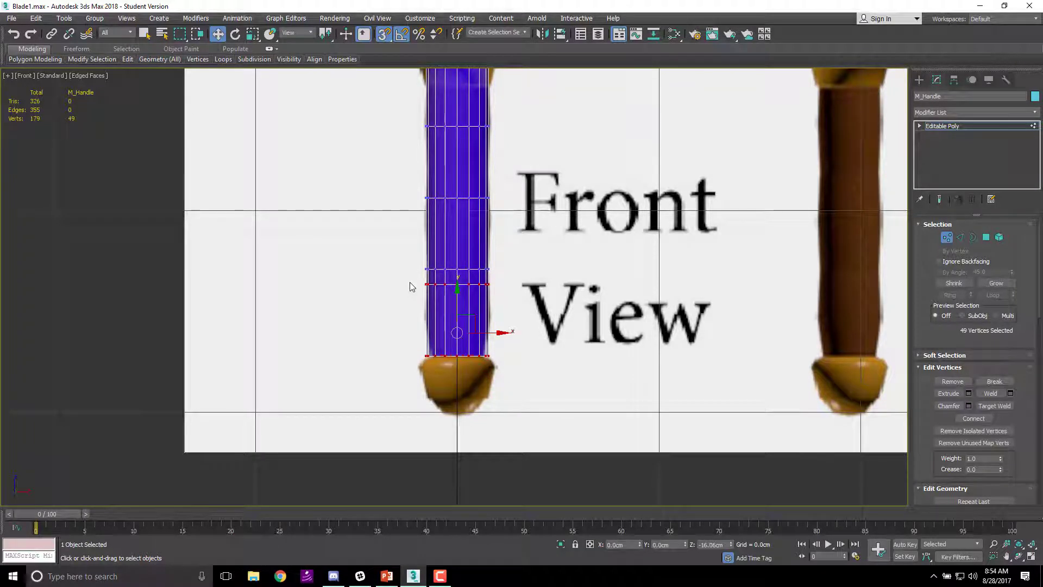
- Move a single vertex ring up to the -10cm height
{"action": "left_click_drag", "start_coordinate": [526, 302], "coordinate": [525, 302]}
{"action": "left_click", "coordinate": [526, 302]}
{"action": "left_click_drag", "start_coordinate": [392, 245], "coordinate": [511, 276]}
{"action": "left_click_drag", "start_coordinate": [456, 237], "coordinate": [460, 219]}
{"action": "middle_click_drag", "start_coordinate": [489, 292], "coordinate": [500, 264]}
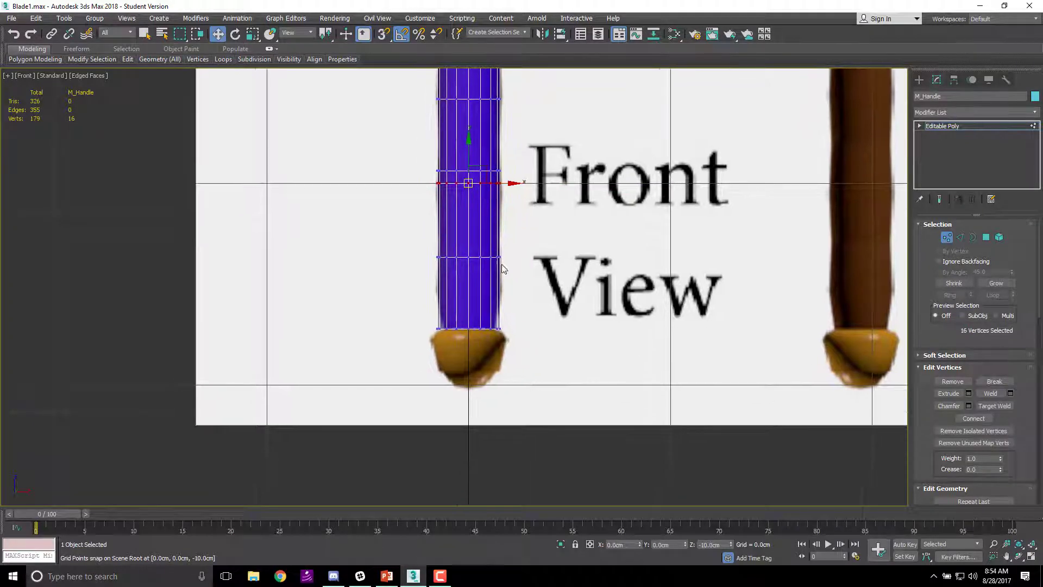
- Select the bottom-end vertices and check them against the Left view reference
{"action": "scroll", "coordinate": [502, 266], "scroll_direction": "up", "scroll_amount": 2}
{"action": "left_click_drag", "start_coordinate": [379, 341], "coordinate": [565, 391]}
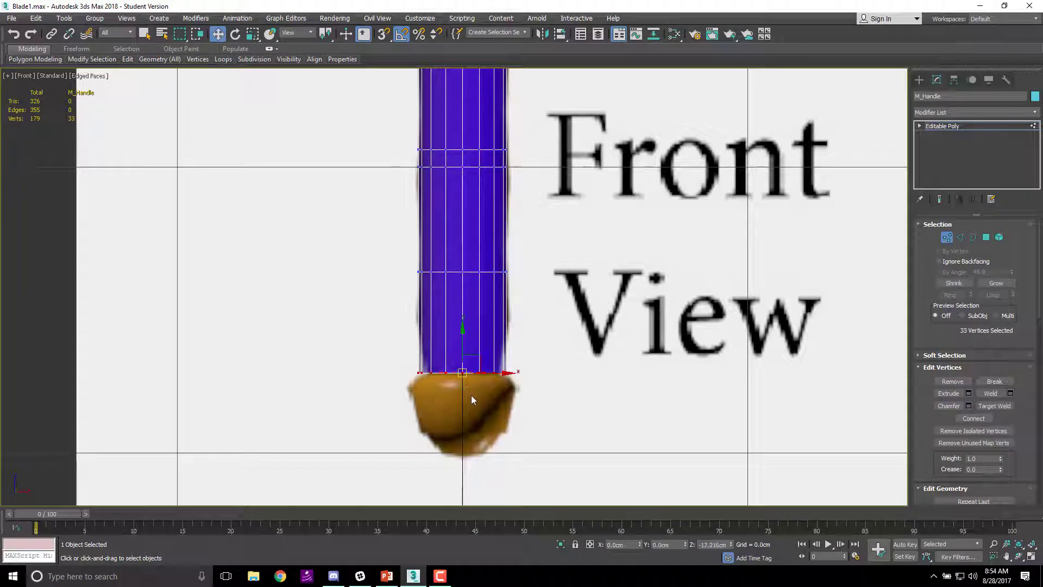
{"action": "middle_click_drag", "start_coordinate": [471, 395], "coordinate": [528, 185], "text": "alt"}
{"action": "key", "text": "l"}
{"action": "scroll", "coordinate": [544, 353], "scroll_direction": "up", "scroll_amount": 10}
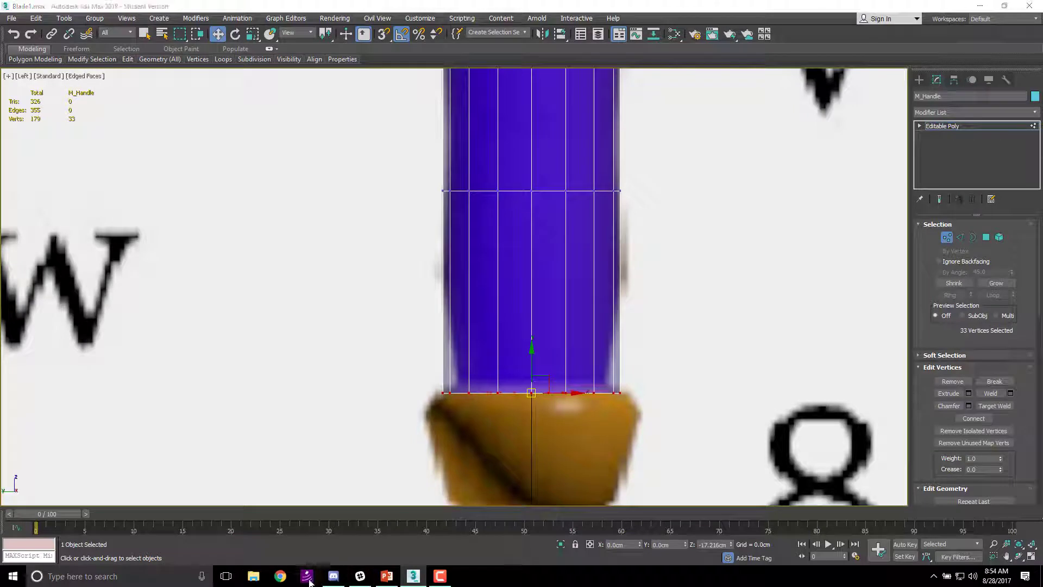
{"action": "middle_click_drag", "start_coordinate": [665, 411], "coordinate": [631, 378]}
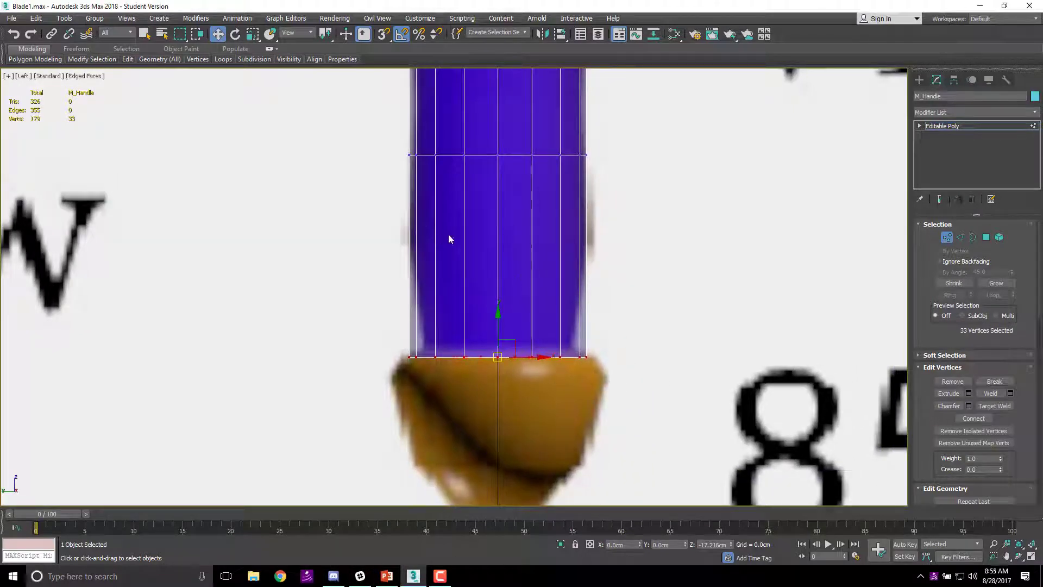
- Save As 'Sword' in Desktop > 1718 Classes > 3D_1718 > 2018_YouTube Files > Q1W5D2_21_SOM_Practice2
{"action": "left_click", "coordinate": [12, 19]}
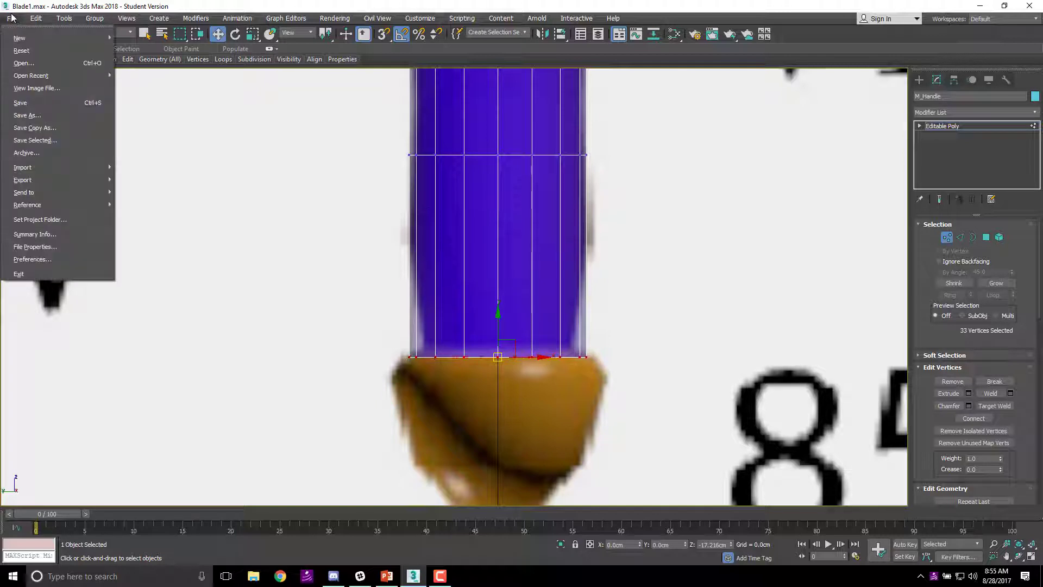
{"action": "left_click", "coordinate": [30, 116]}
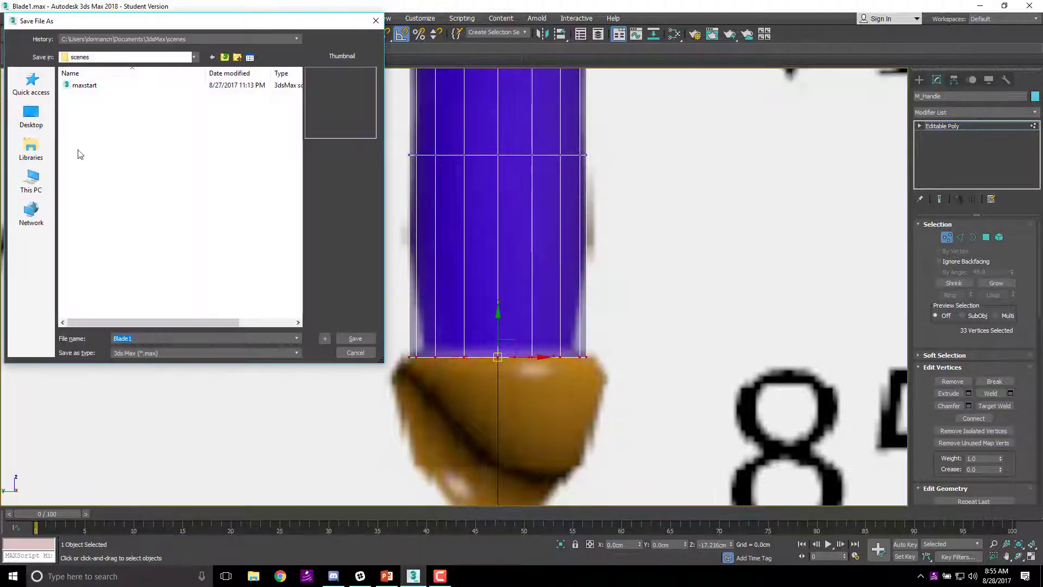
{"action": "left_click", "coordinate": [223, 59]}
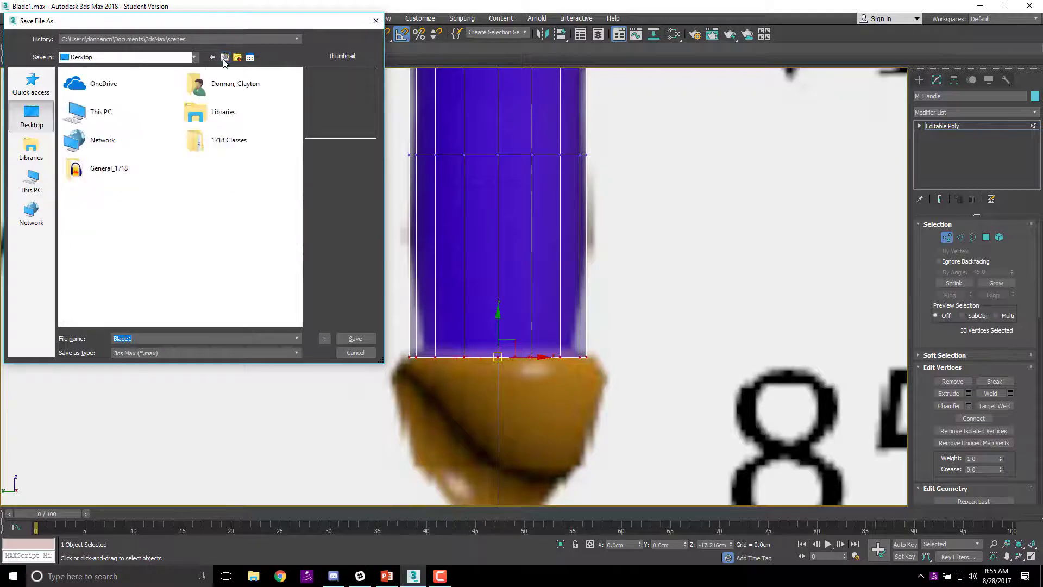
{"action": "double_click", "coordinate": [217, 139]}
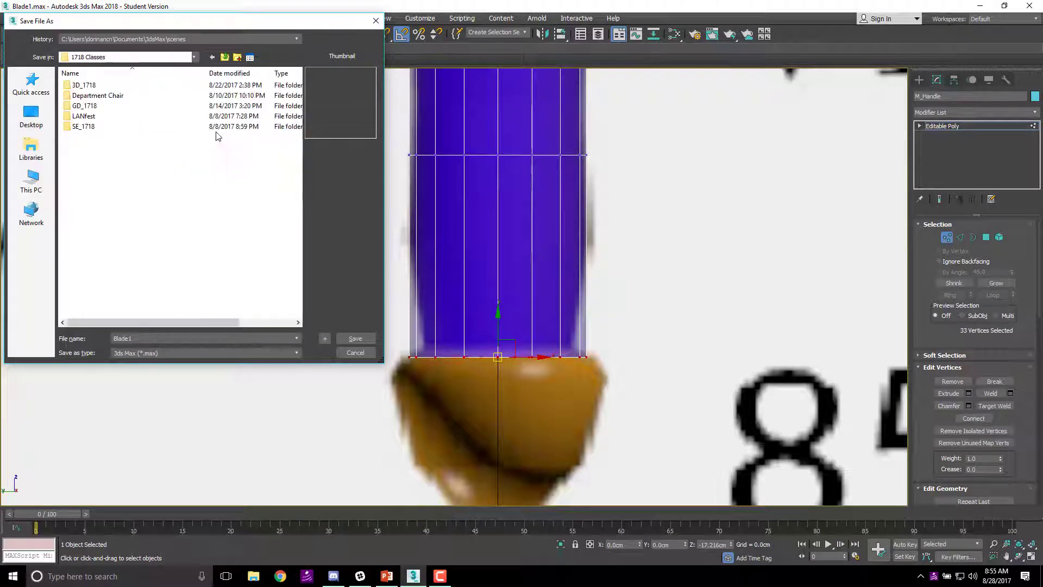
{"action": "double_click", "coordinate": [130, 87]}
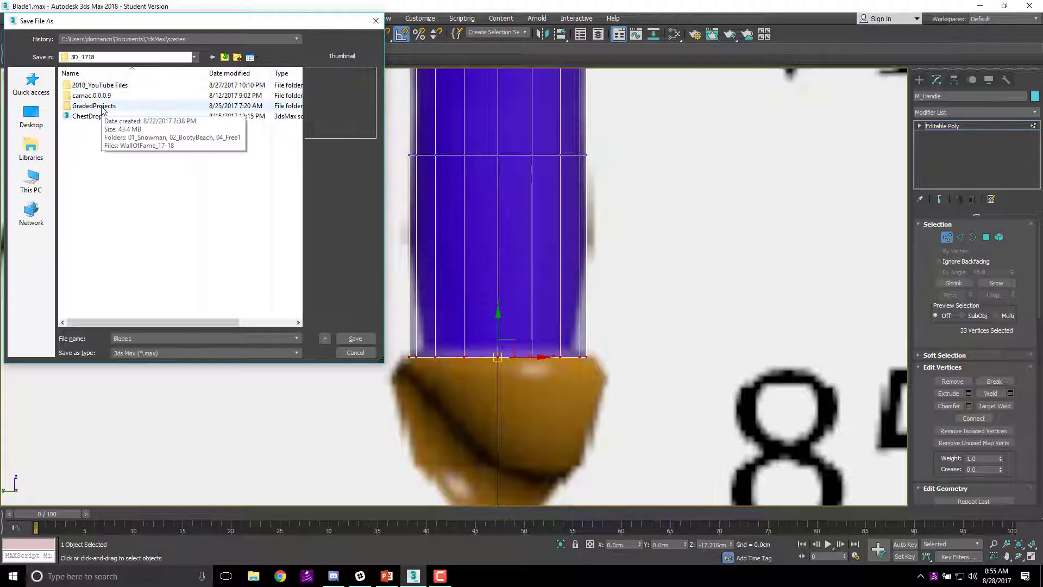
{"action": "double_click", "coordinate": [113, 87]}
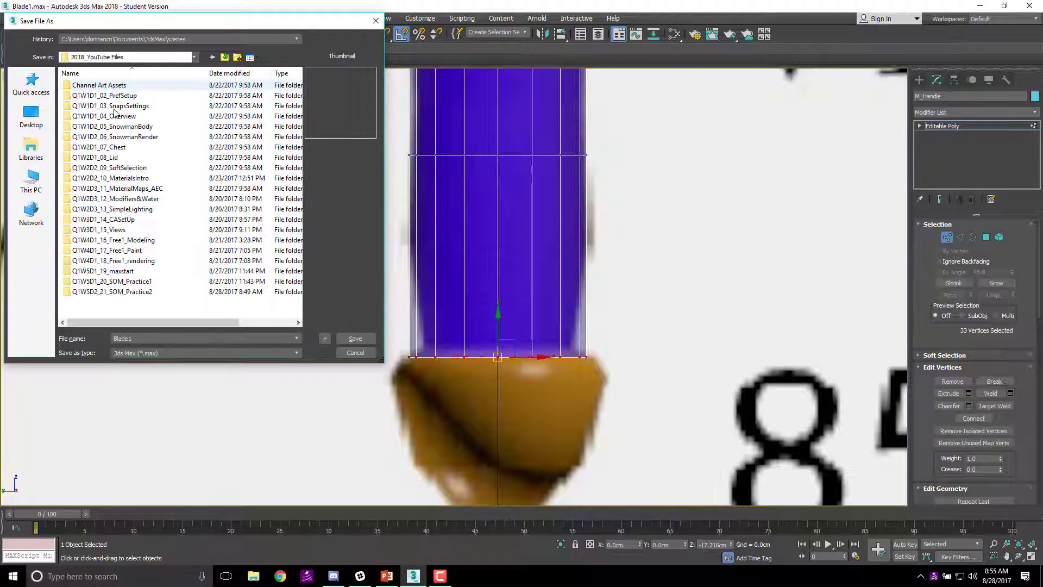
{"action": "double_click", "coordinate": [122, 293]}
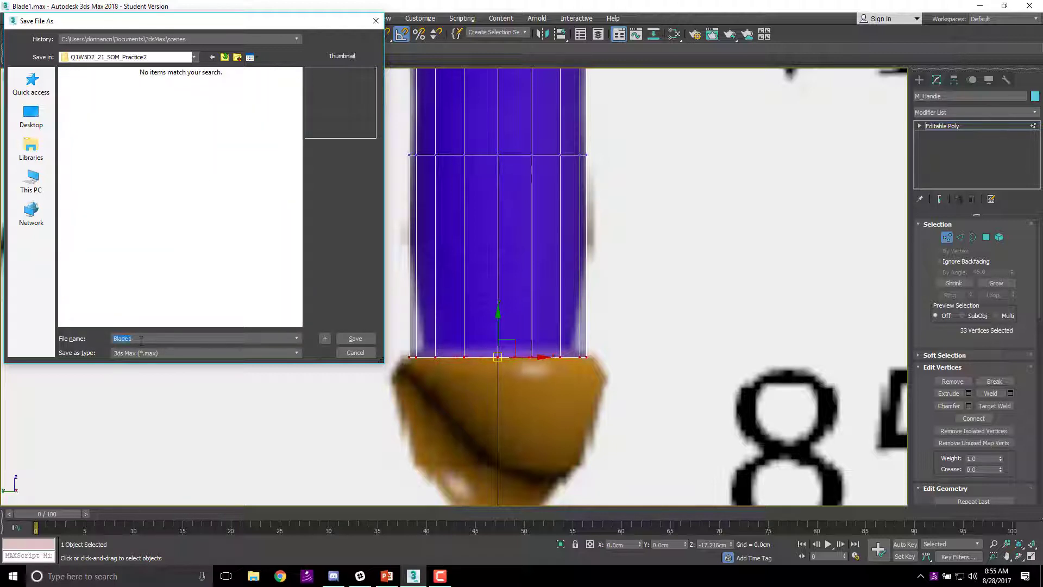
{"action": "type", "text": "Sword"}
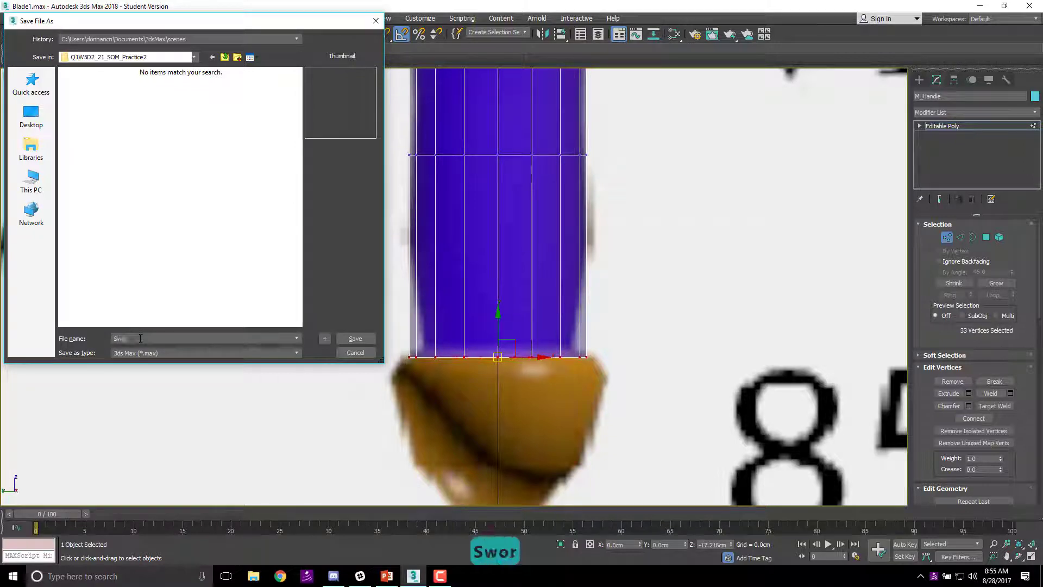
{"action": "left_click", "coordinate": [343, 339]}
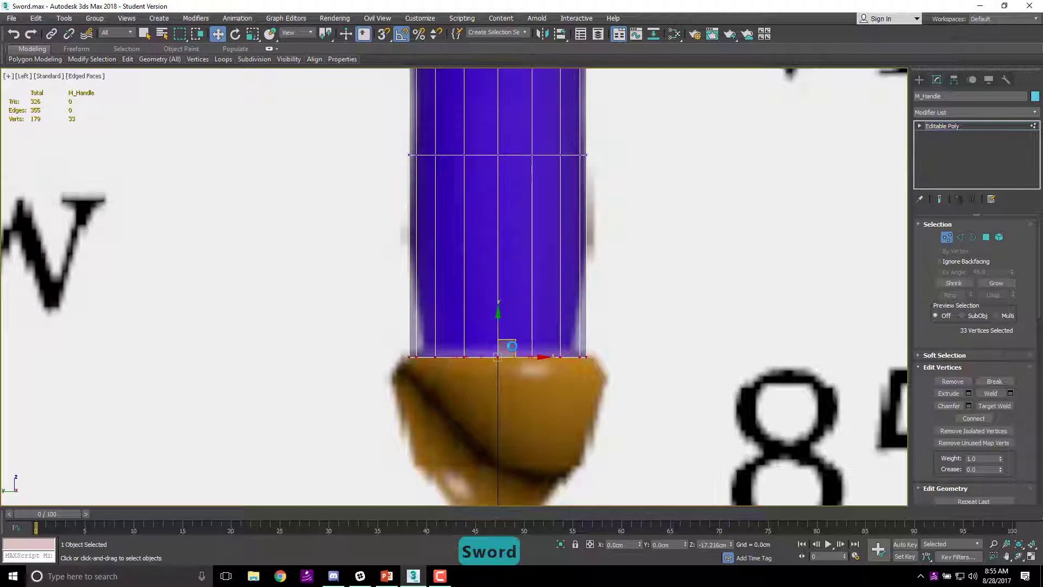
- Scale the bottom vertex ring inward, check the cap in Left view, then enter Polygon mode
{"action": "key", "text": "r"}
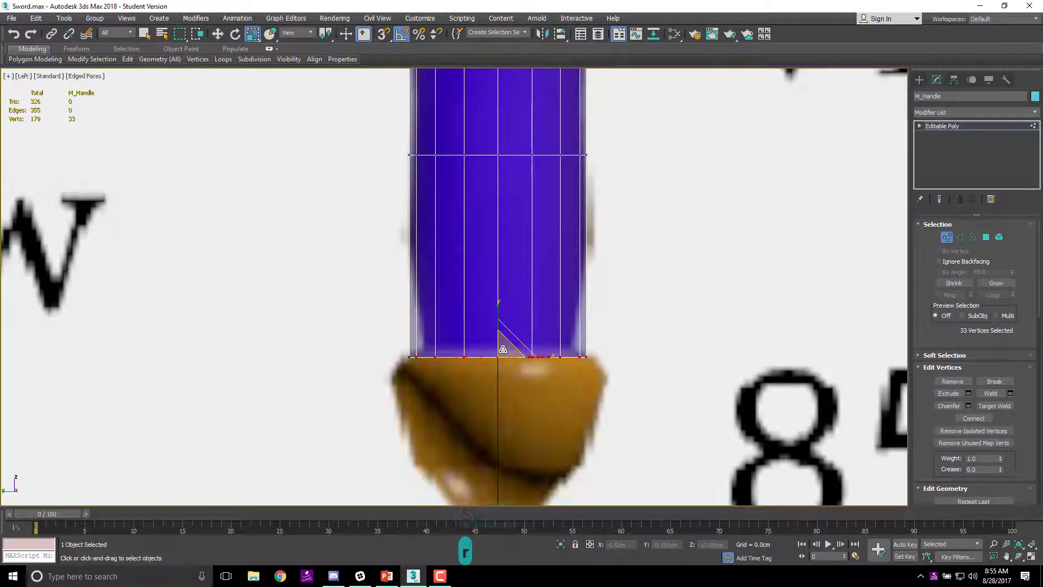
{"action": "left_click_drag", "start_coordinate": [506, 350], "coordinate": [498, 327]}
{"action": "key", "text": "w"}
{"action": "middle_click_drag", "start_coordinate": [475, 387], "coordinate": [491, 360], "text": "alt"}
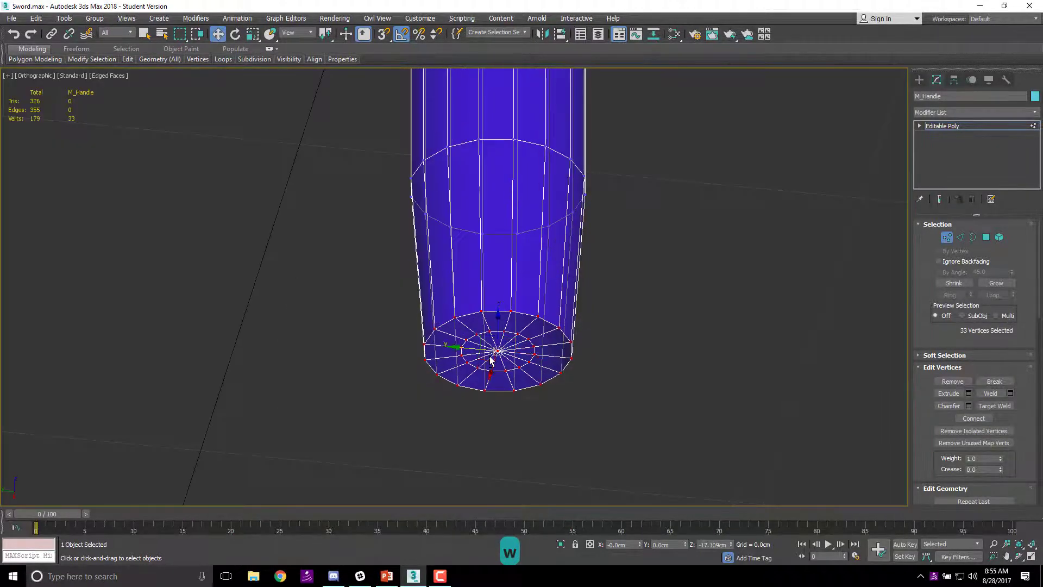
{"action": "key", "text": "l"}
{"action": "scroll", "coordinate": [549, 281], "scroll_direction": "down", "scroll_amount": 3}
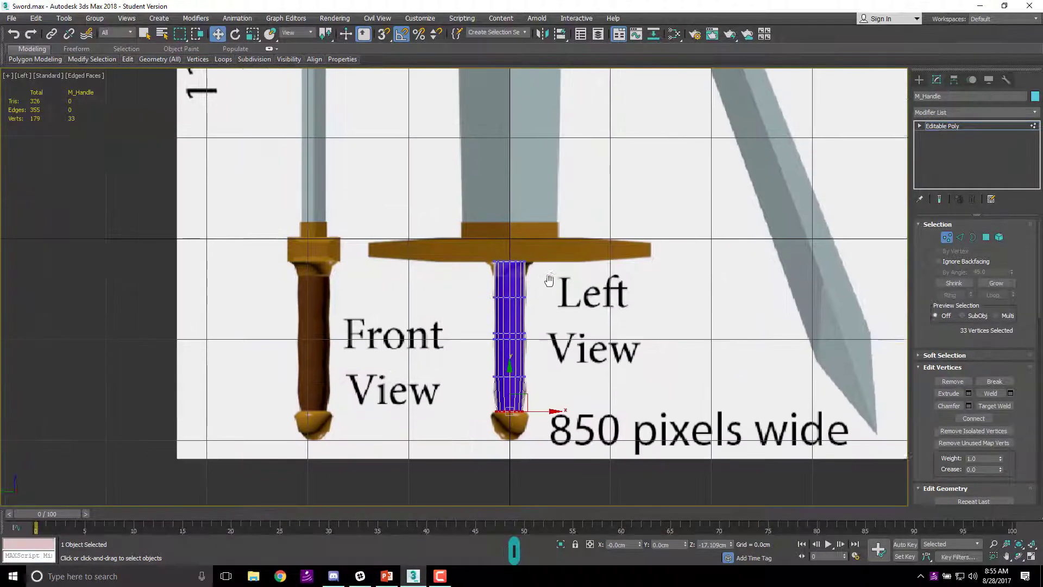
{"action": "scroll", "coordinate": [524, 284], "scroll_direction": "up", "scroll_amount": 6}
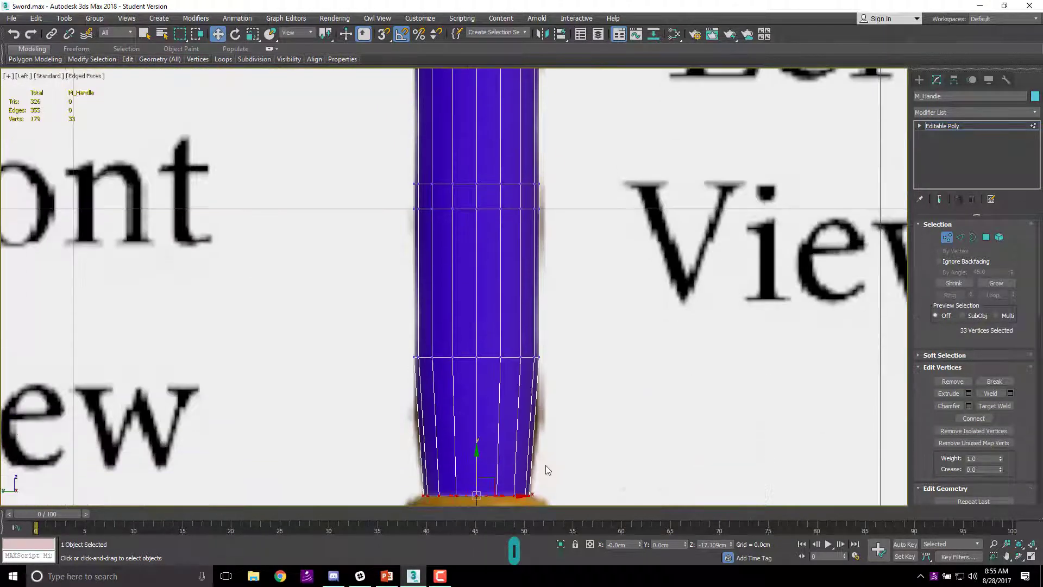
{"action": "middle_click_drag", "start_coordinate": [546, 470], "coordinate": [563, 294], "text": "alt"}
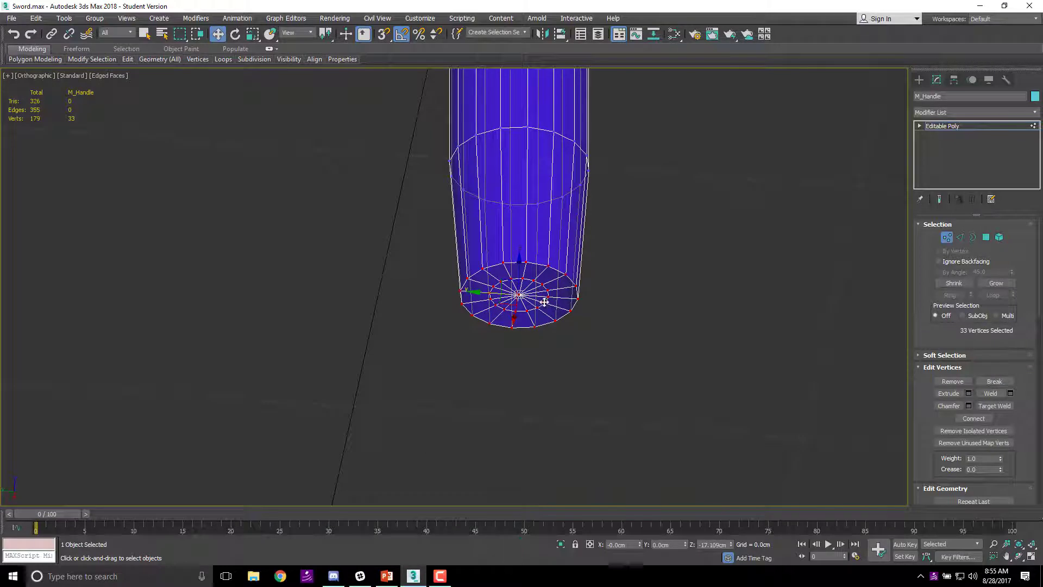
{"action": "key", "text": "4"}
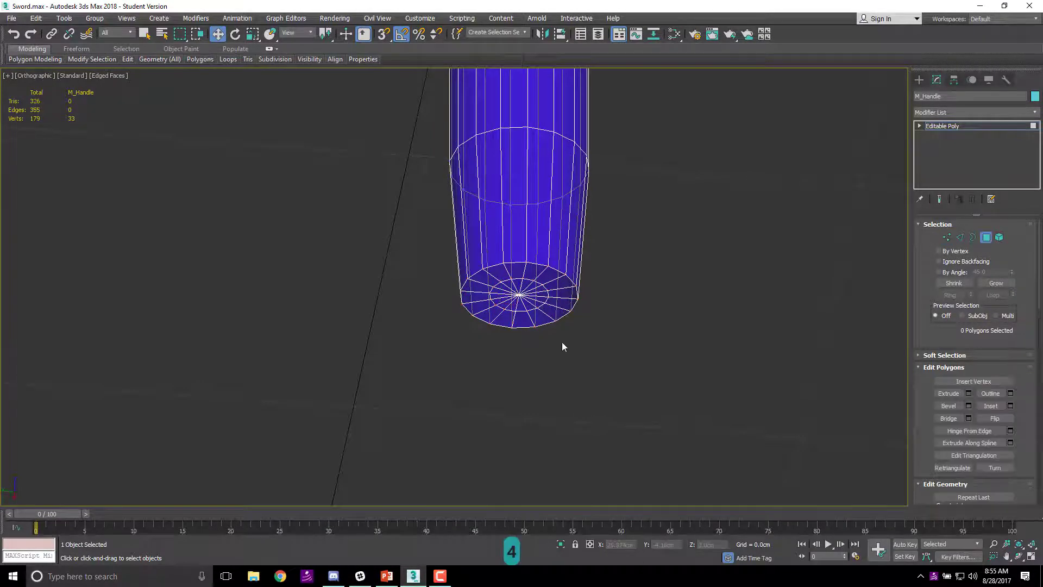
- Select only the inner polygons of the handle's bottom cap
{"action": "left_click_drag", "start_coordinate": [414, 259], "coordinate": [401, 252]}
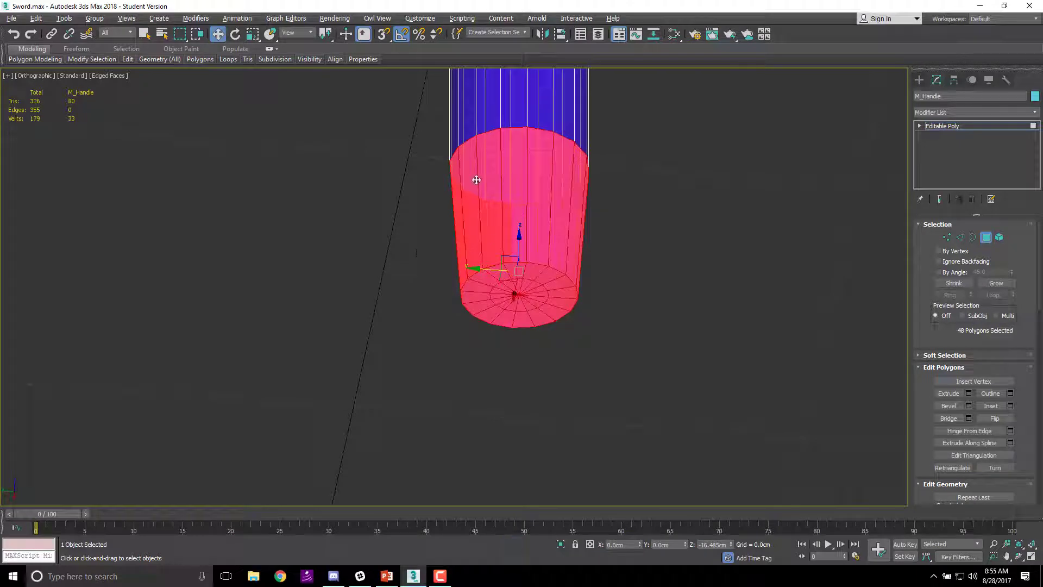
{"action": "left_click_drag", "start_coordinate": [351, 129], "coordinate": [495, 155], "text": "alt"}
{"action": "left_click_drag", "start_coordinate": [664, 215], "coordinate": [670, 227], "text": "alt"}
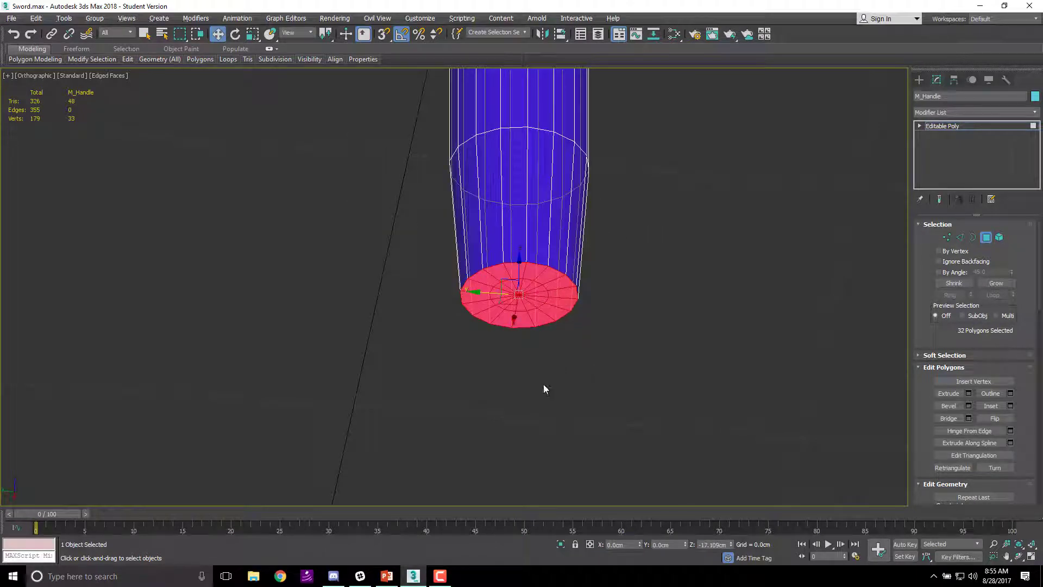
{"action": "left_click", "coordinate": [954, 283]}
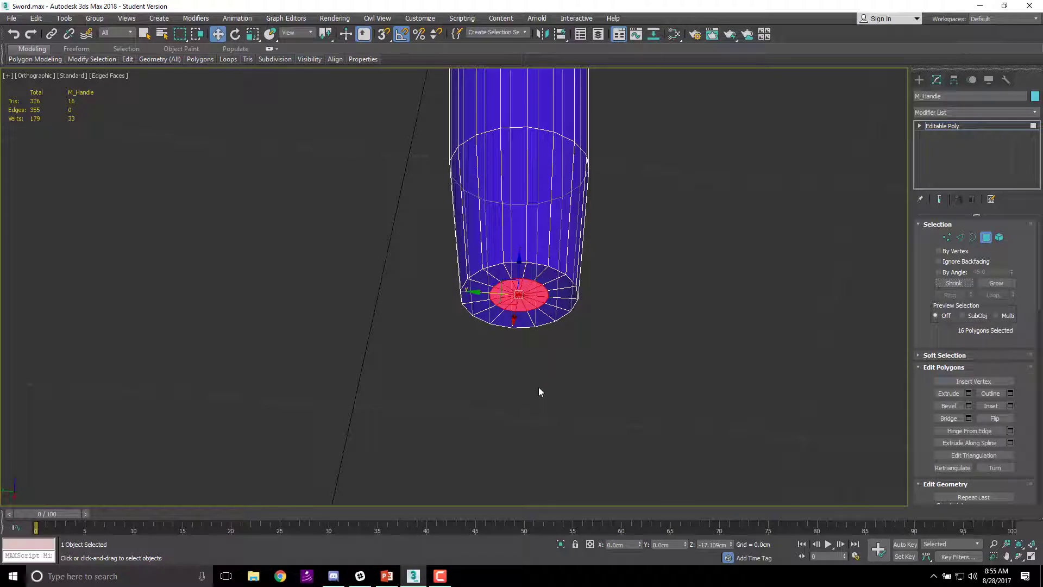
- Pull the inner cap down in the Front view to Z -17.587cm, tucked into the pommel top
{"action": "key", "text": "f"}
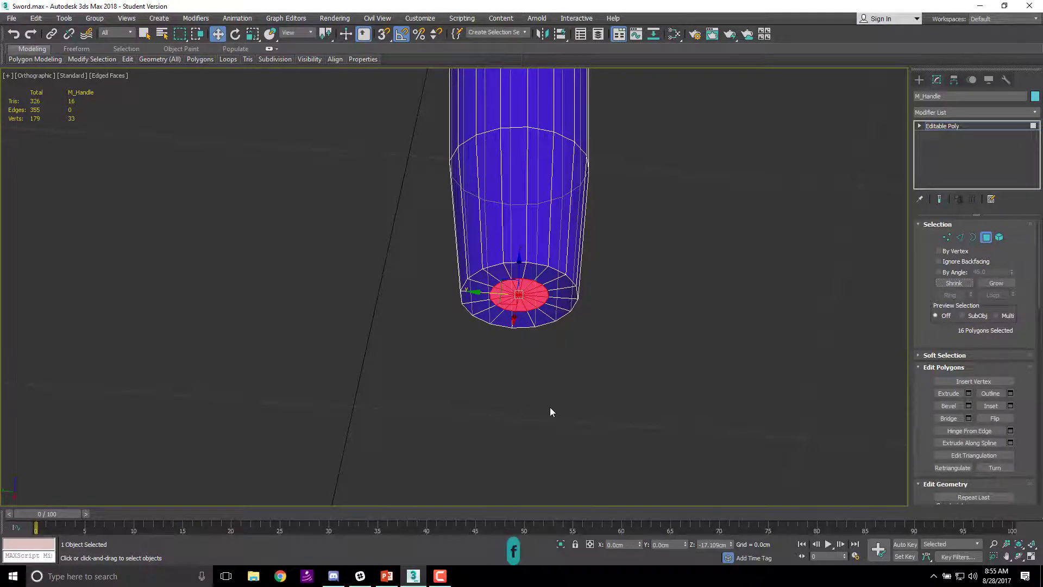
{"action": "scroll", "coordinate": [429, 364], "scroll_direction": "up", "scroll_amount": 2}
{"action": "scroll", "coordinate": [347, 287], "scroll_direction": "up", "scroll_amount": 3}
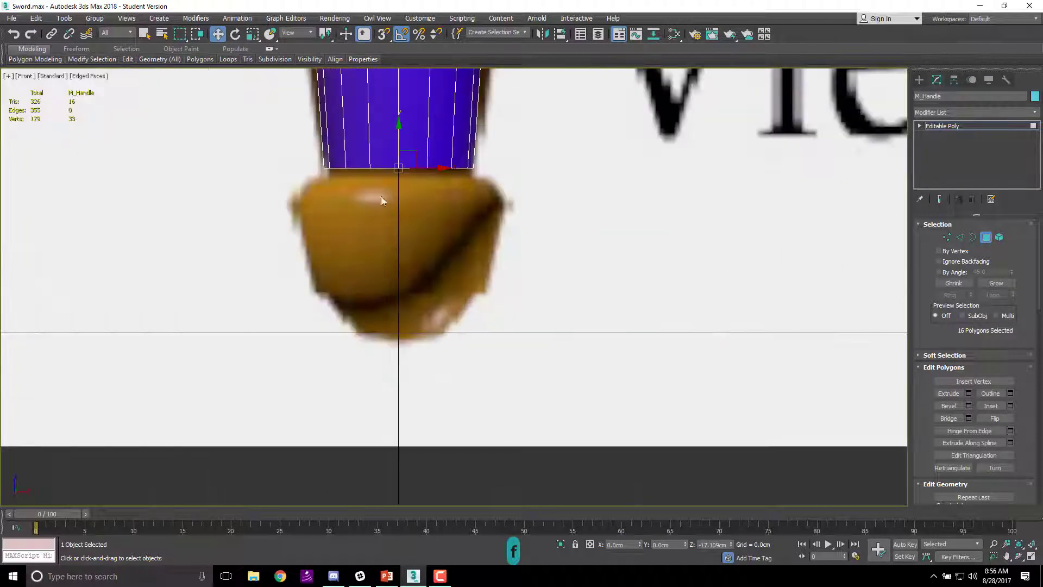
{"action": "left_click_drag", "start_coordinate": [398, 138], "coordinate": [397, 166]}
{"action": "middle_click_drag", "start_coordinate": [489, 228], "coordinate": [488, 289]}
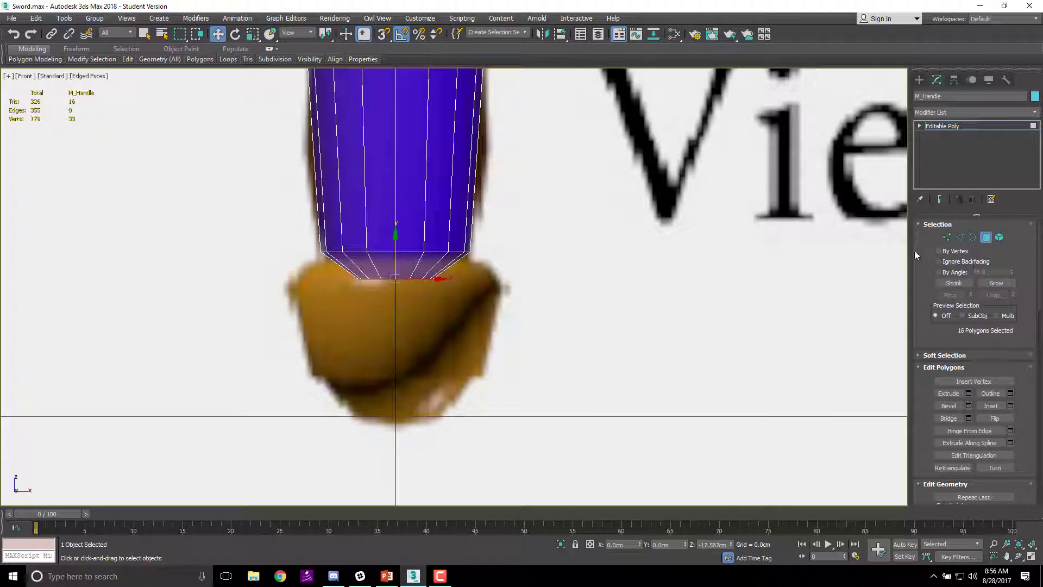
{"action": "left_click", "coordinate": [947, 236]}
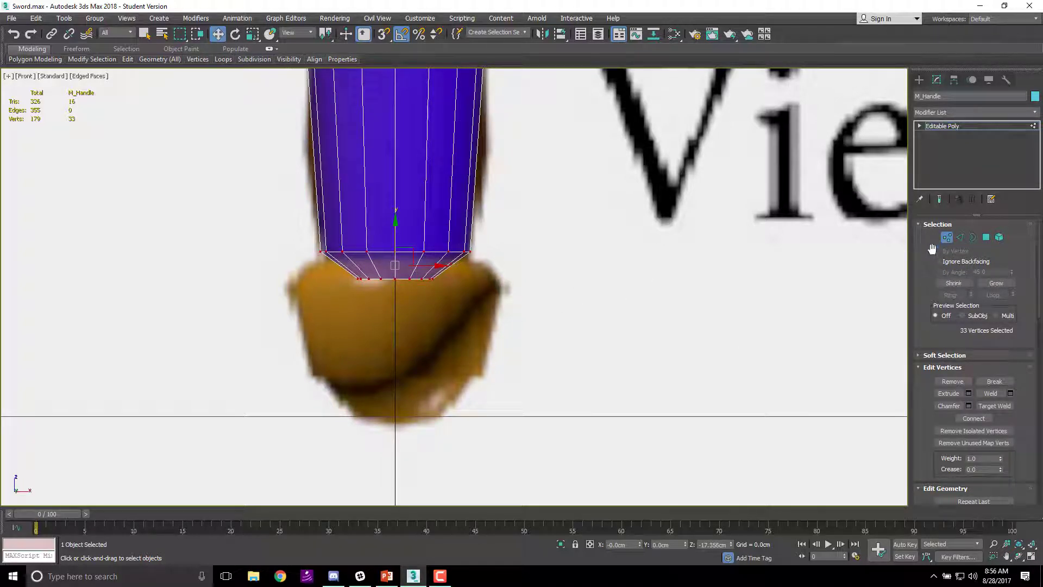
- Shrink the vertex selection to the bottom centre vertex and move it down in the Left view
{"action": "key", "text": "1"}
{"action": "key", "text": "1"}
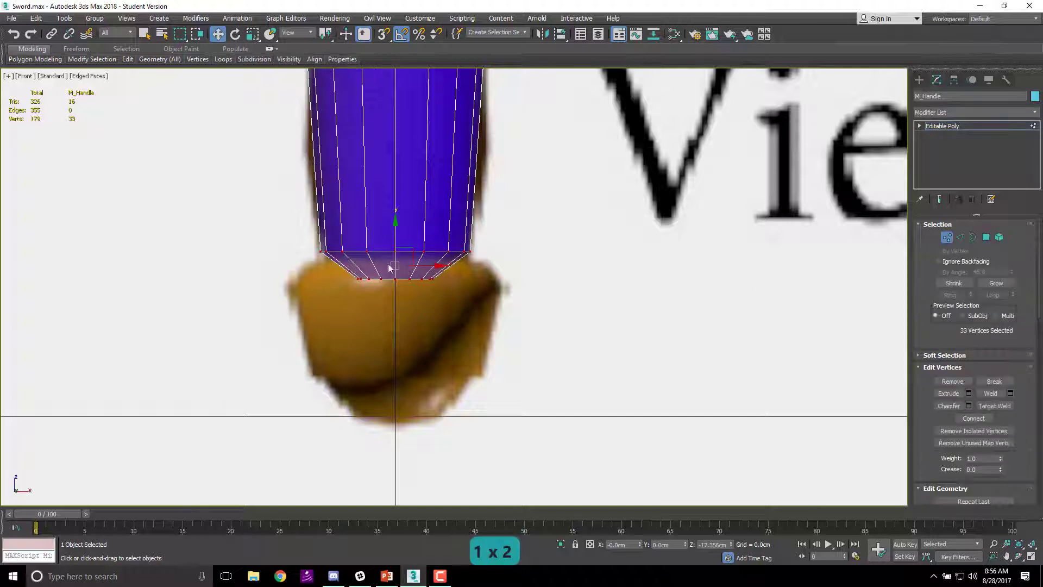
{"action": "middle_click_drag", "start_coordinate": [422, 357], "coordinate": [437, 341], "text": "alt"}
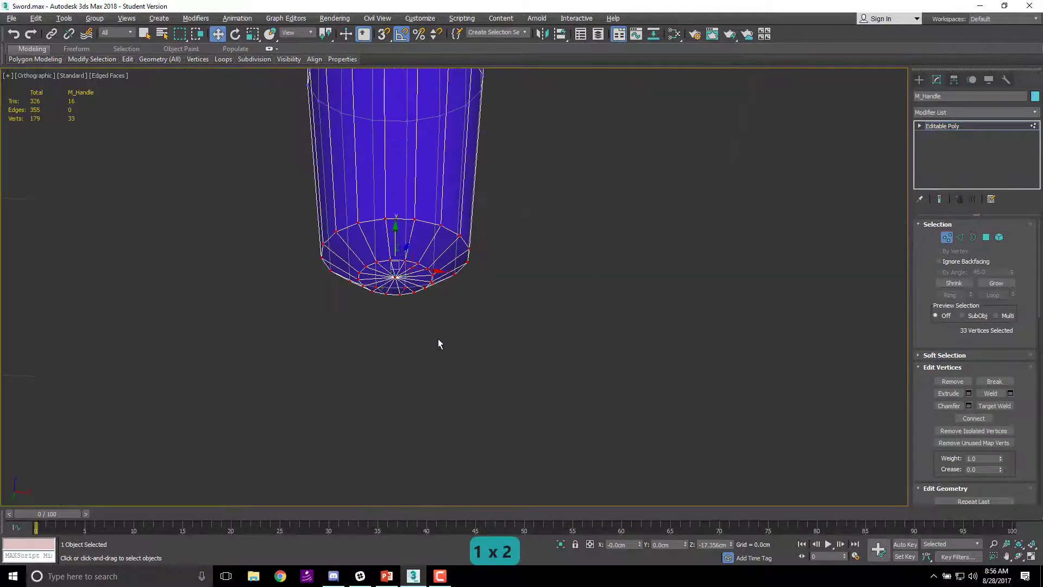
{"action": "left_click", "coordinate": [964, 284]}
{"action": "left_click", "coordinate": [954, 283]}
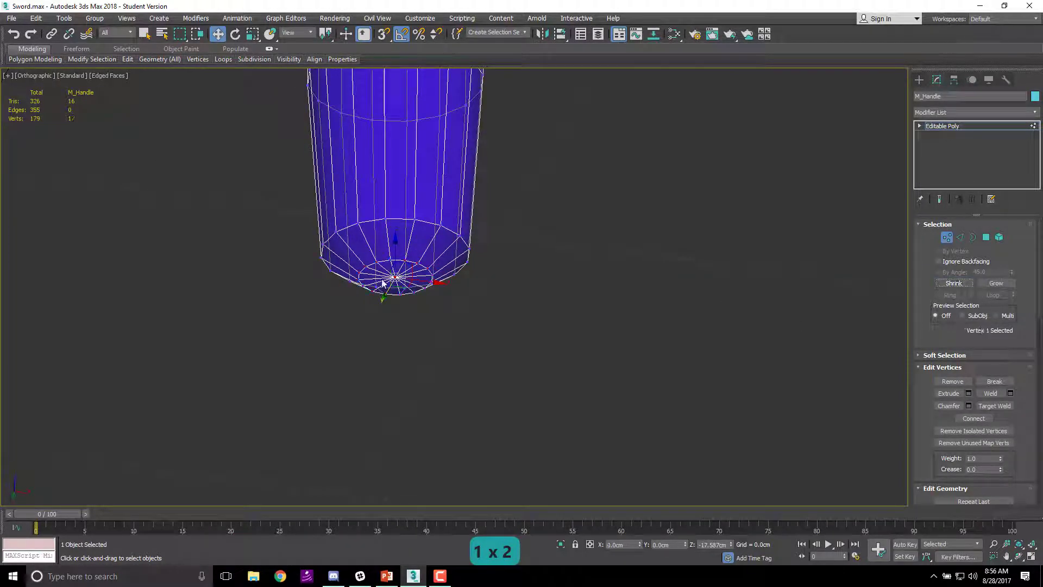
{"action": "scroll", "coordinate": [394, 278], "scroll_direction": "up", "scroll_amount": 3}
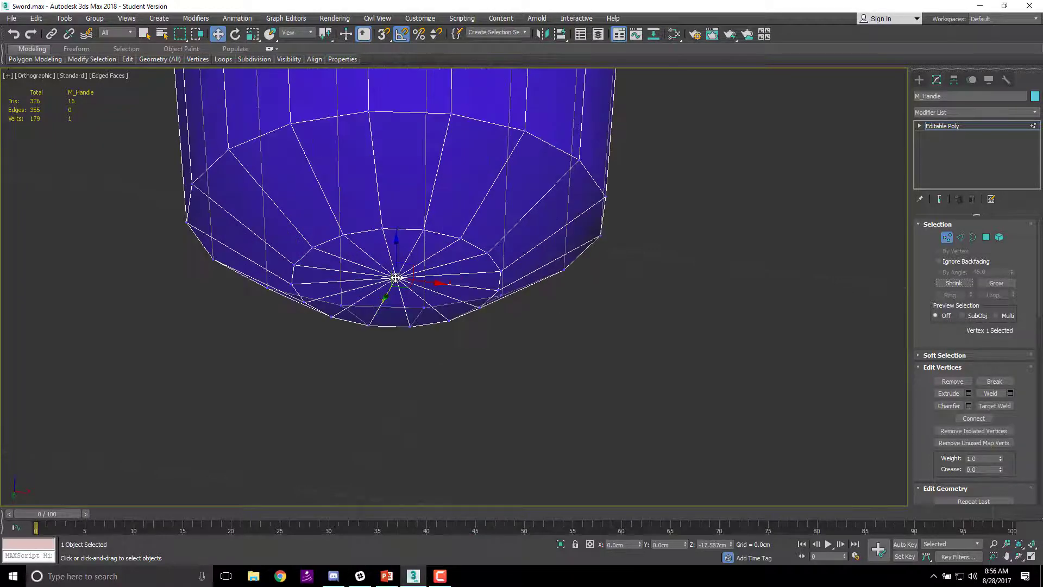
{"action": "key", "text": "l"}
{"action": "middle_click_drag", "start_coordinate": [483, 422], "coordinate": [517, 143]}
{"action": "scroll", "coordinate": [503, 307], "scroll_direction": "up", "scroll_amount": 4}
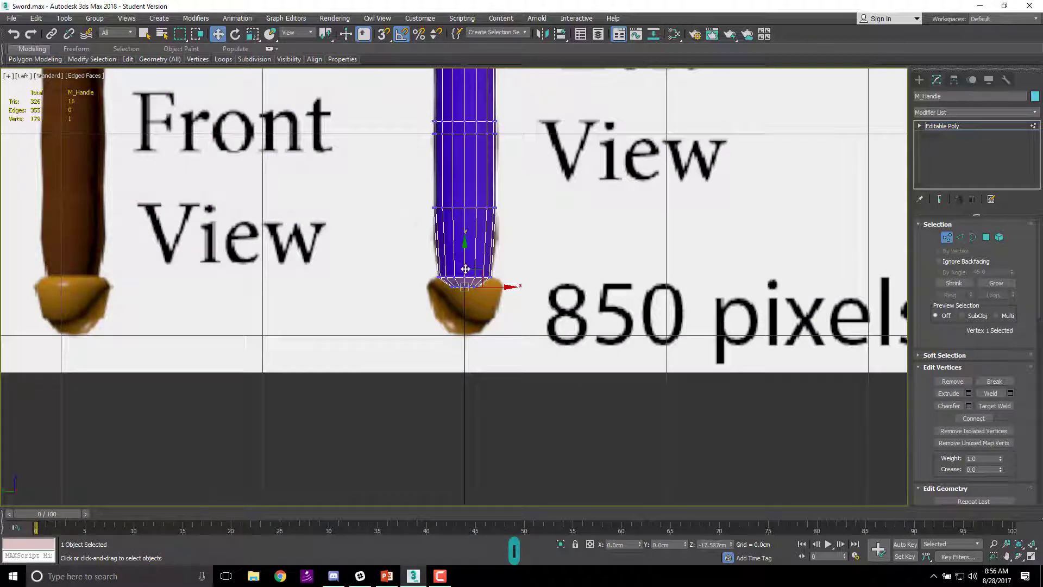
{"action": "scroll", "coordinate": [464, 269], "scroll_direction": "up", "scroll_amount": 2}
{"action": "left_click_drag", "start_coordinate": [461, 258], "coordinate": [461, 263]}
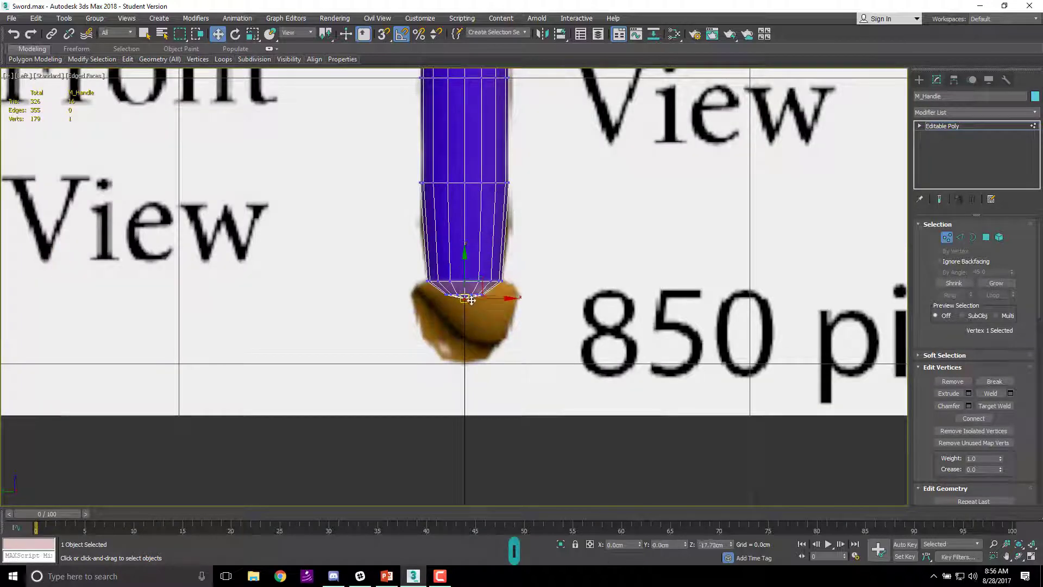
- Stretch the handle's bottom vertices down into the pommel and push the bottom row slightly lower
{"action": "scroll", "coordinate": [465, 288], "scroll_direction": "up", "scroll_amount": 3}
{"action": "left_click_drag", "start_coordinate": [249, 172], "coordinate": [782, 328]}
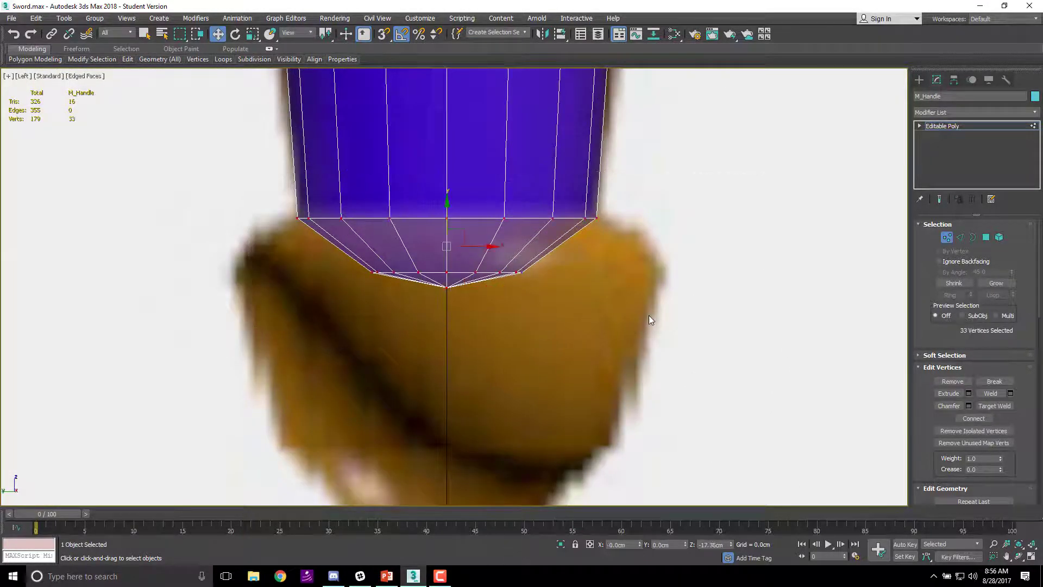
{"action": "scroll", "coordinate": [649, 315], "scroll_direction": "down", "scroll_amount": 3}
{"action": "left_click_drag", "start_coordinate": [576, 261], "coordinate": [566, 371]}
{"action": "scroll", "coordinate": [567, 372], "scroll_direction": "up", "scroll_amount": 5}
{"action": "left_click_drag", "start_coordinate": [466, 395], "coordinate": [469, 395]}
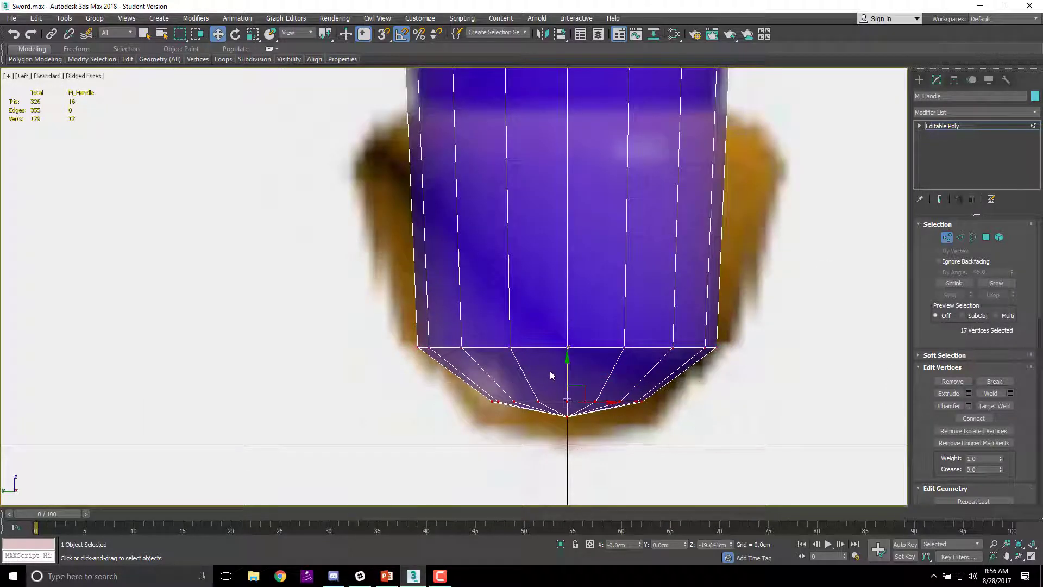
{"action": "left_click_drag", "start_coordinate": [568, 369], "coordinate": [565, 386]}
- Scale the vertex row just above the bottom slightly wider
{"action": "left_click_drag", "start_coordinate": [409, 314], "coordinate": [759, 379]}
{"action": "key", "text": "r"}
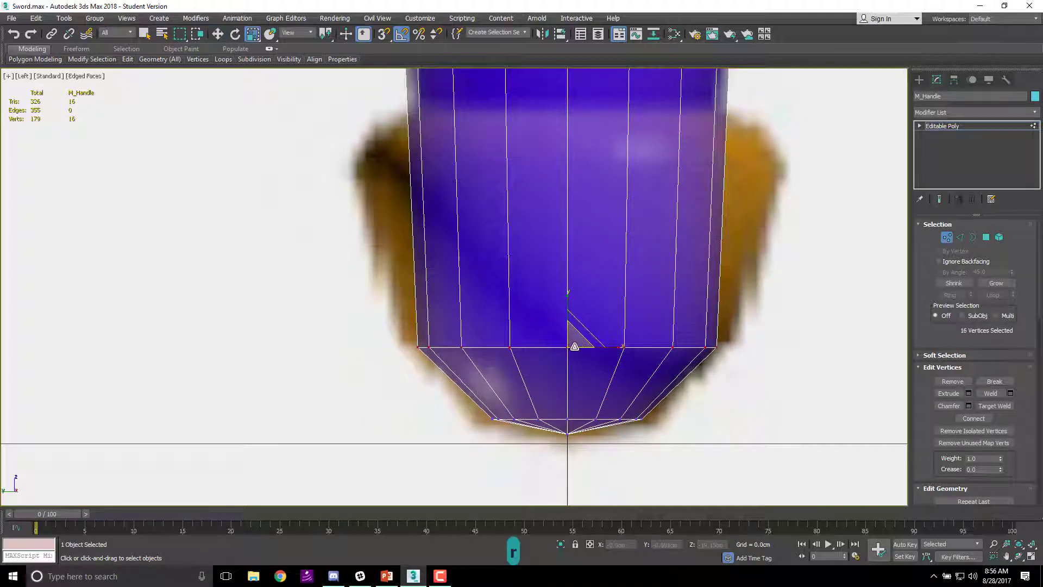
{"action": "left_click_drag", "start_coordinate": [575, 341], "coordinate": [577, 339]}
{"action": "scroll", "coordinate": [679, 239], "scroll_direction": "down", "scroll_amount": 8}
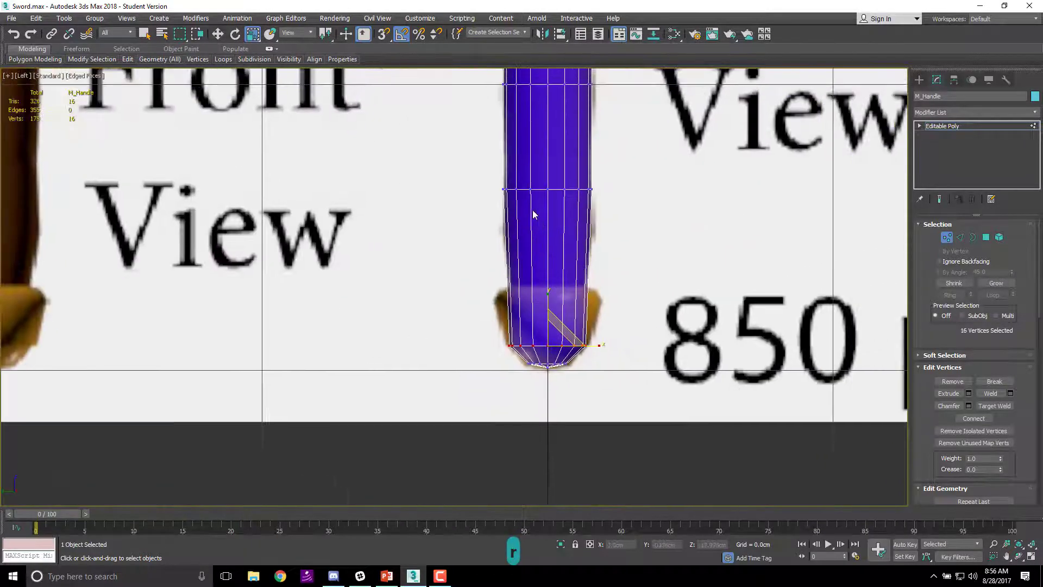
- Move a vertex row down the handle and select the 16-vertex ring near its base
{"action": "left_click_drag", "start_coordinate": [454, 164], "coordinate": [701, 246]}
{"action": "key", "text": "w"}
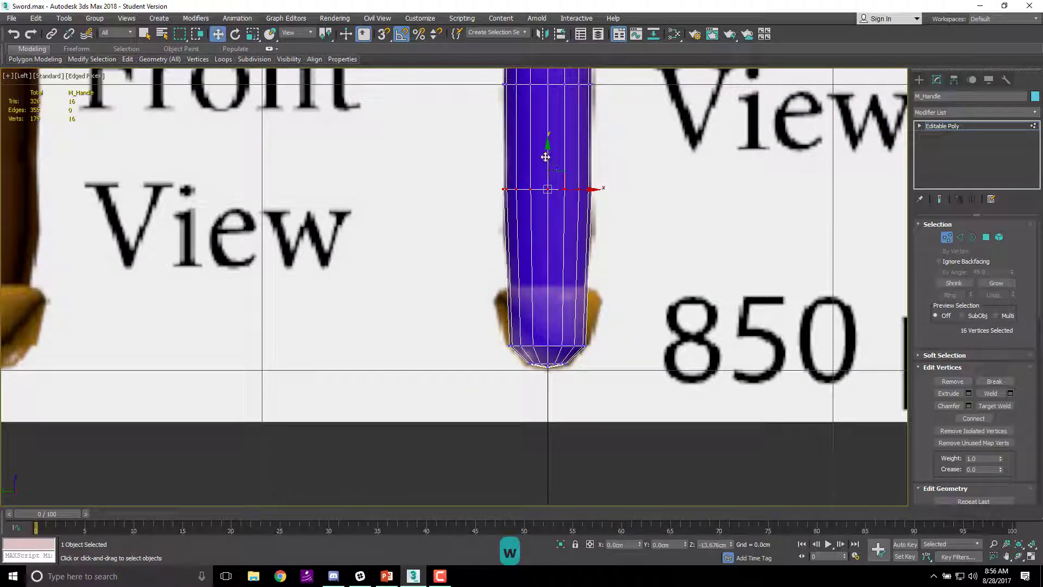
{"action": "left_click_drag", "start_coordinate": [547, 158], "coordinate": [565, 281]}
{"action": "scroll", "coordinate": [555, 302], "scroll_direction": "up", "scroll_amount": 5}
{"action": "key", "text": "r"}
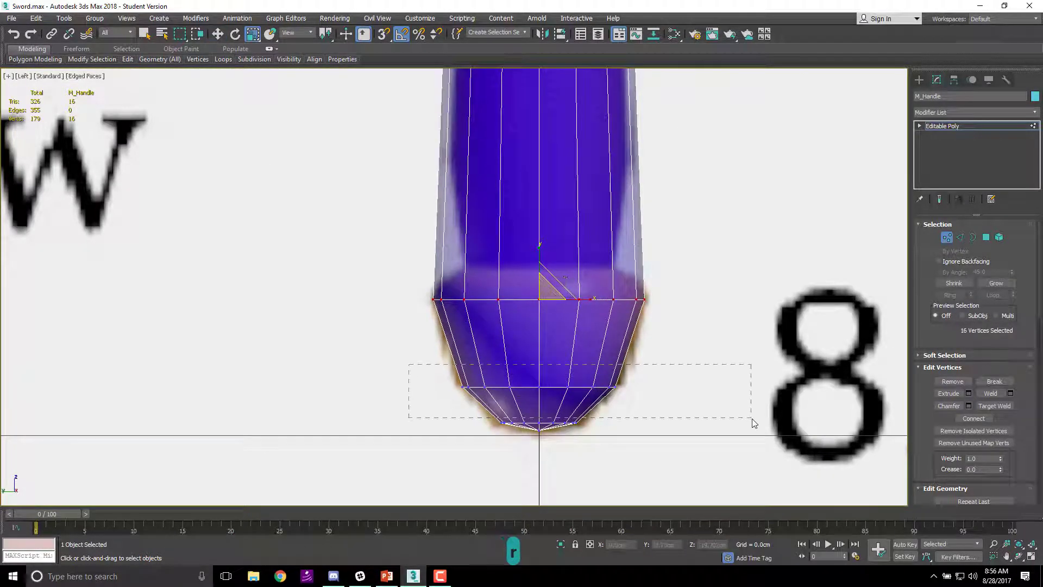
{"action": "left_click_drag", "start_coordinate": [752, 423], "coordinate": [679, 401]}
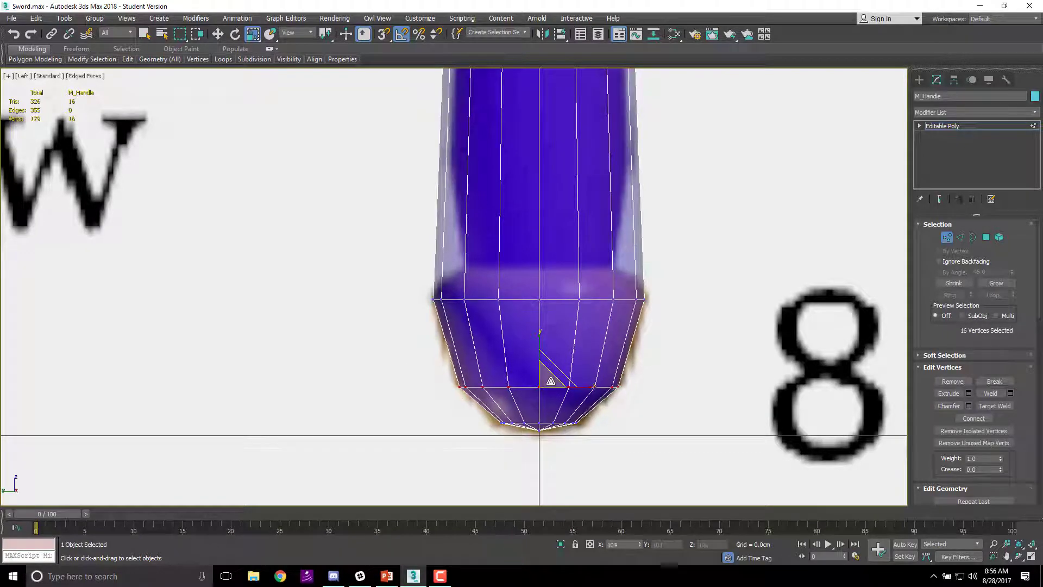
{"action": "middle_click_drag", "start_coordinate": [594, 332], "coordinate": [615, 408], "text": "alt"}
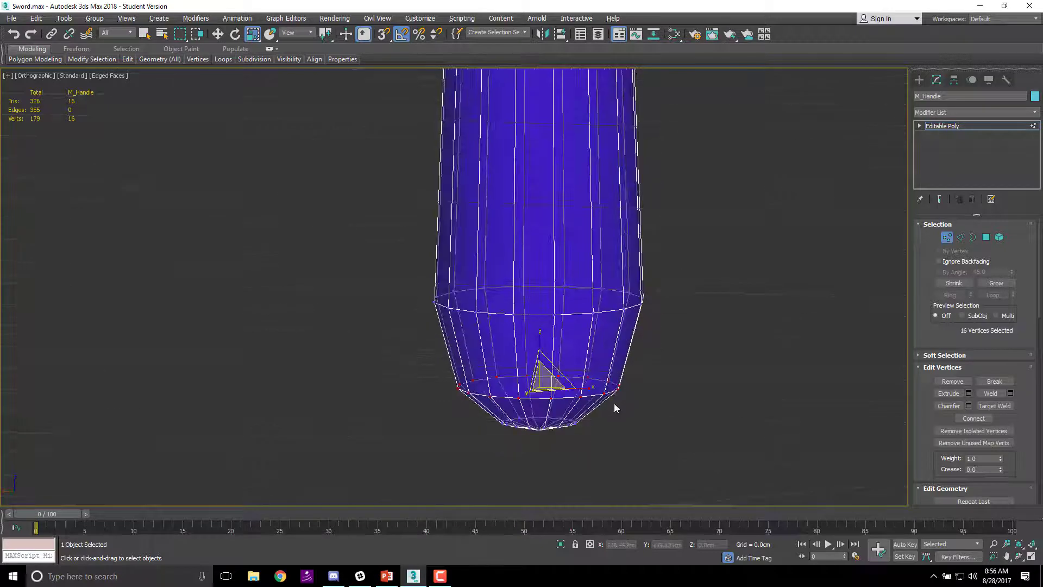
- Move the 16-vertex ring down to Z -17.111cm, where the grip meets the pommel
{"action": "key", "text": "p"}
{"action": "scroll", "coordinate": [471, 369], "scroll_direction": "down", "scroll_amount": 5}
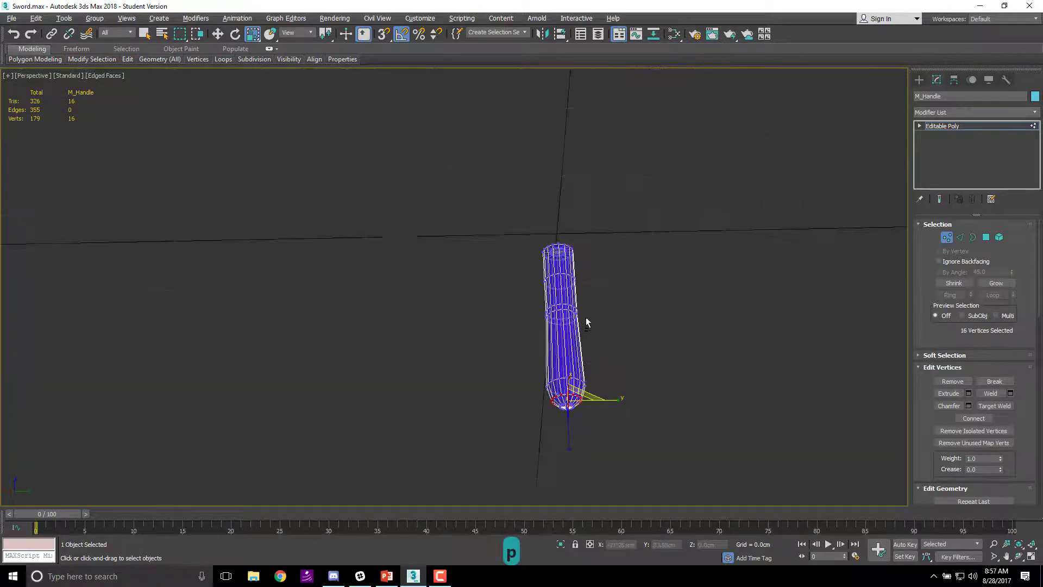
{"action": "middle_click_drag", "start_coordinate": [585, 320], "coordinate": [575, 426], "text": "alt"}
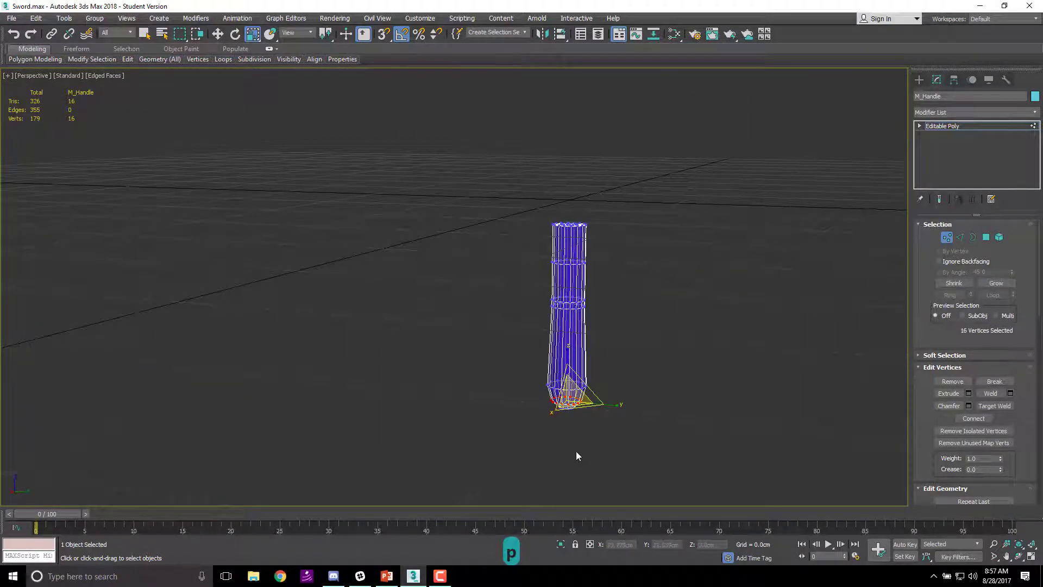
{"action": "key", "text": "l"}
{"action": "scroll", "coordinate": [541, 209], "scroll_direction": "up", "scroll_amount": 3}
{"action": "scroll", "coordinate": [545, 220], "scroll_direction": "up", "scroll_amount": 4}
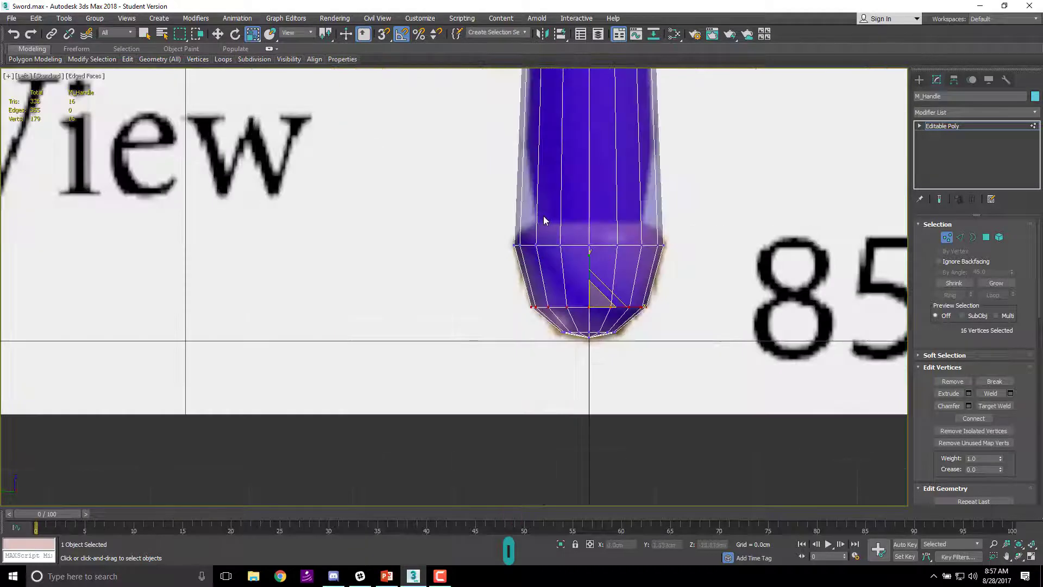
{"action": "middle_click_drag", "start_coordinate": [545, 220], "coordinate": [539, 287]}
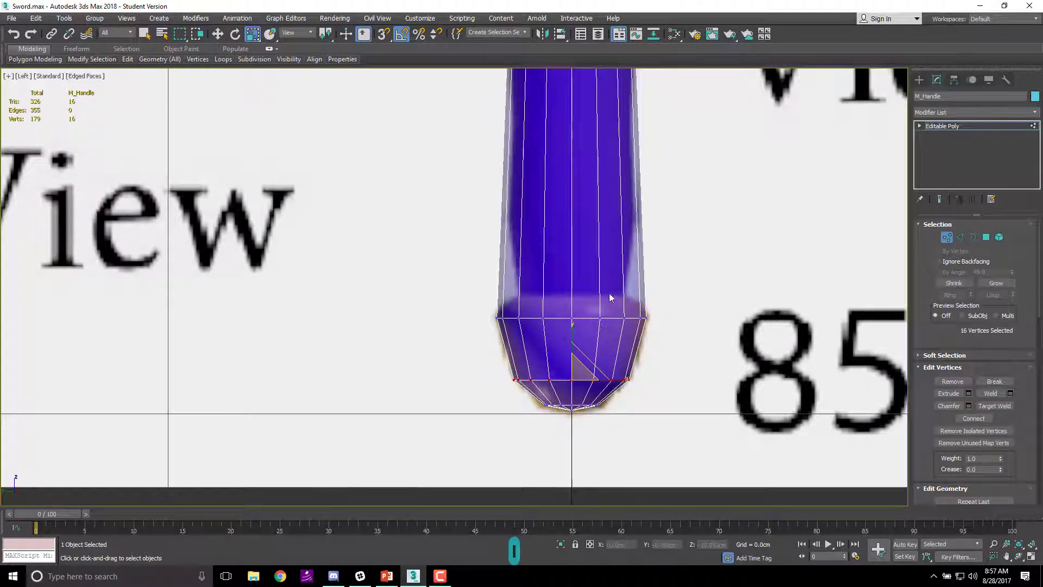
{"action": "scroll", "coordinate": [614, 277], "scroll_direction": "down", "scroll_amount": 3}
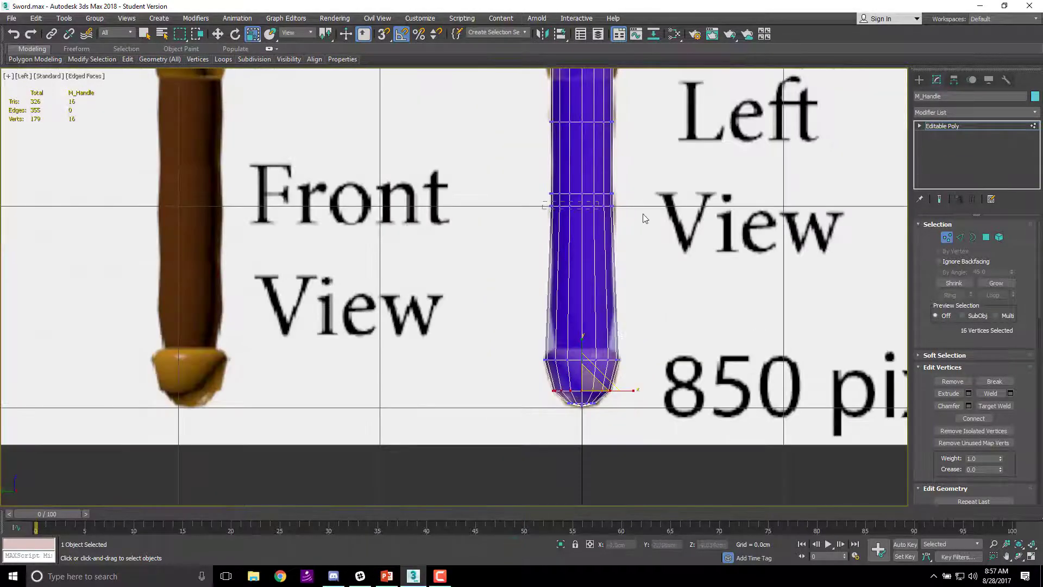
{"action": "key", "text": "w"}
{"action": "left_click_drag", "start_coordinate": [581, 172], "coordinate": [586, 355]}
- Scale the ring inward to narrow the handle column above the pommel
{"action": "scroll", "coordinate": [586, 356], "scroll_direction": "up", "scroll_amount": 5}
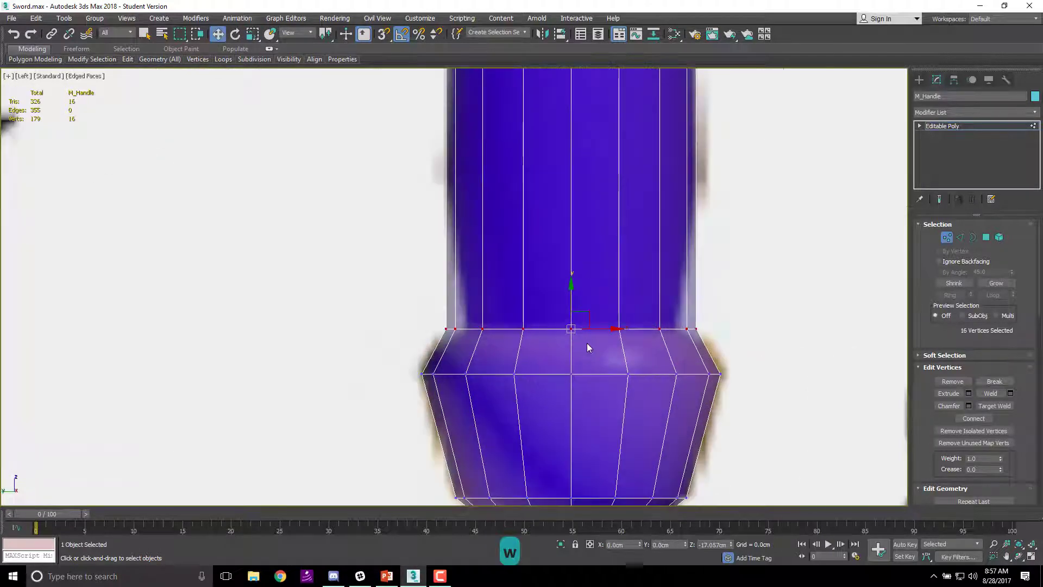
{"action": "key", "text": "r"}
{"action": "left_click_drag", "start_coordinate": [577, 318], "coordinate": [570, 296]}
{"action": "key", "text": "w"}
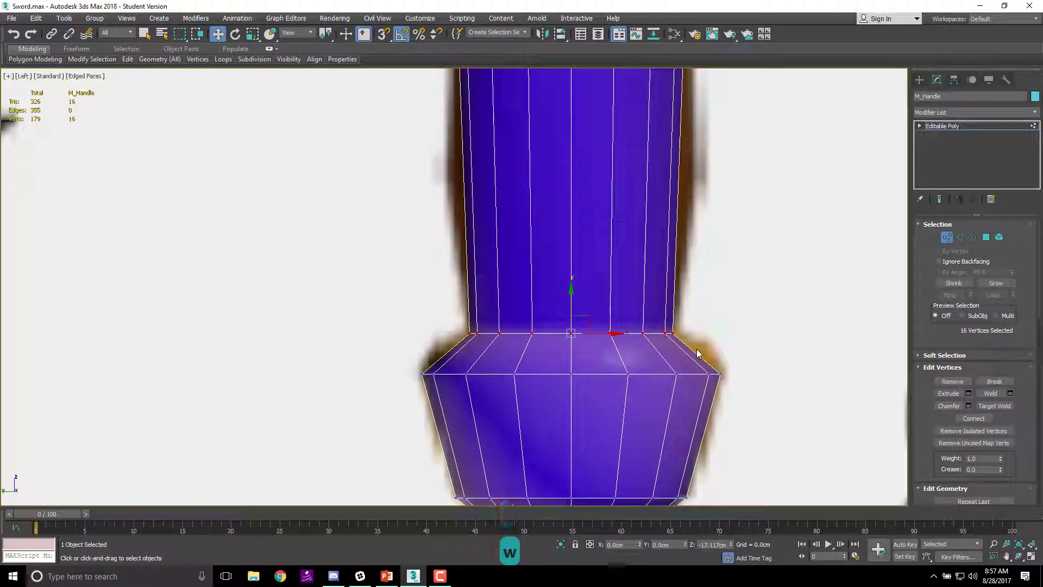
- Insert a new edge loop around the pommel's shoulder and scale it slightly
{"action": "key", "text": "2"}
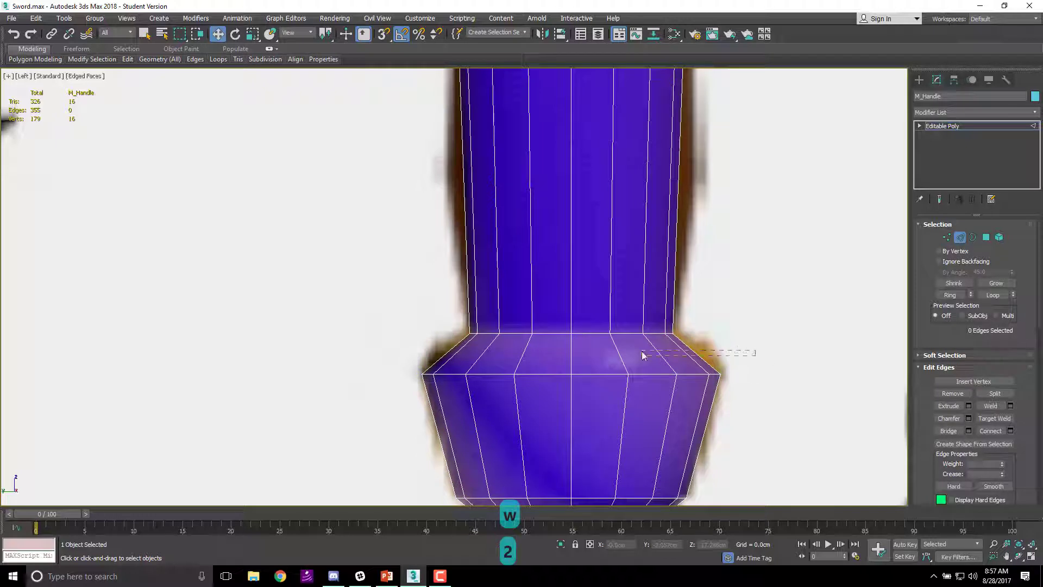
{"action": "left_click", "coordinate": [647, 356]}
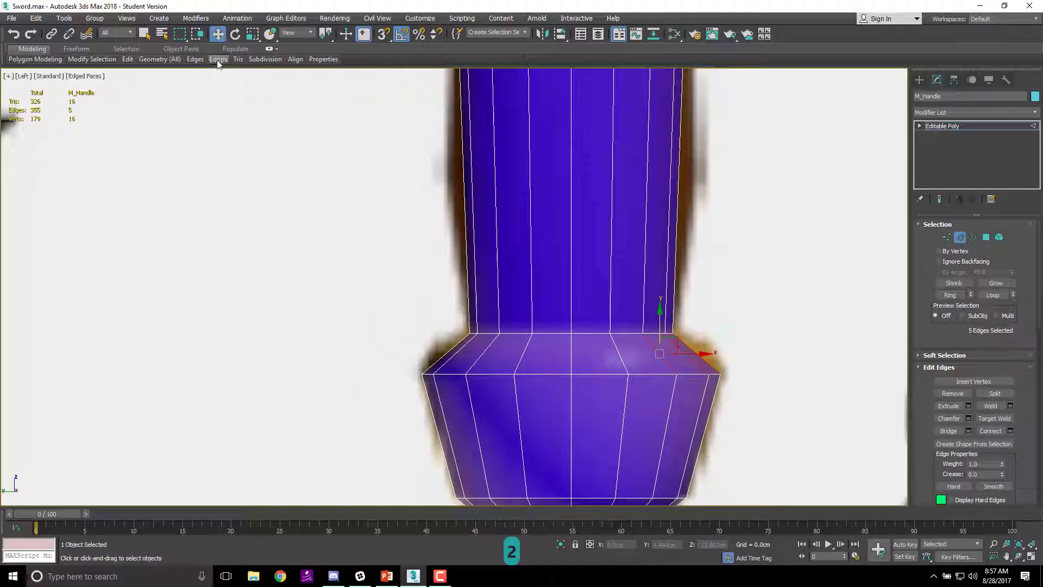
{"action": "mouse_move", "coordinate": [218, 64]}
{"action": "left_click", "coordinate": [225, 124]}
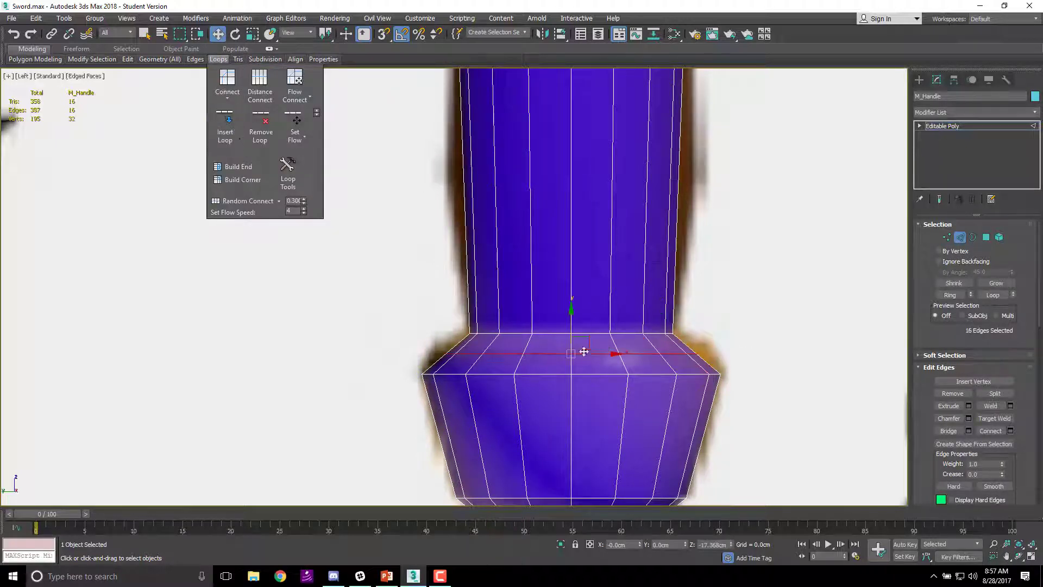
{"action": "key", "text": "r"}
{"action": "left_click_drag", "start_coordinate": [583, 346], "coordinate": [584, 341]}
{"action": "key", "text": "w"}
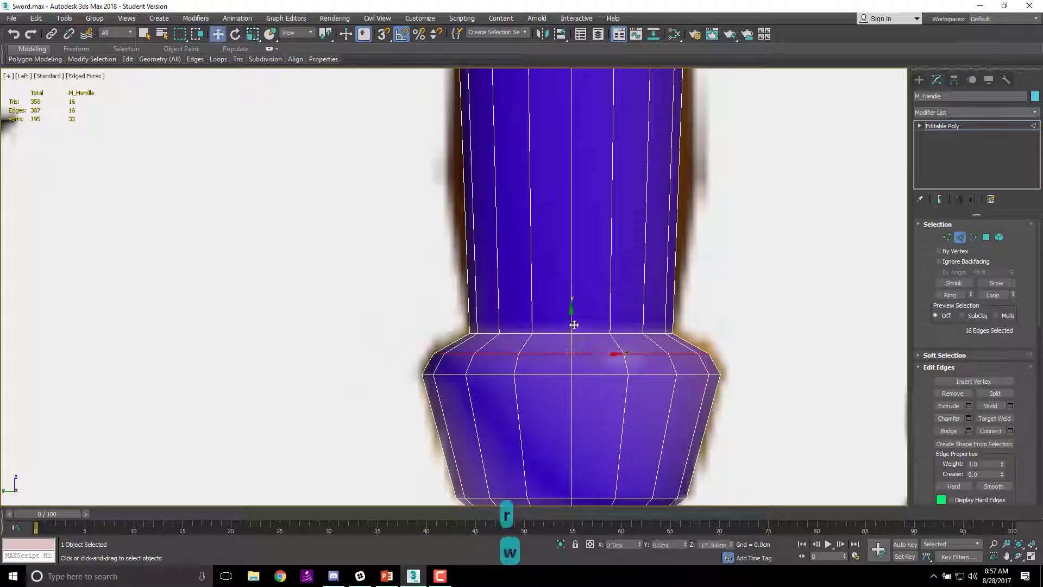
- Box-select the handle's upper edge ring in the Left viewport
{"action": "middle_click_drag", "start_coordinate": [517, 335], "coordinate": [514, 301]}
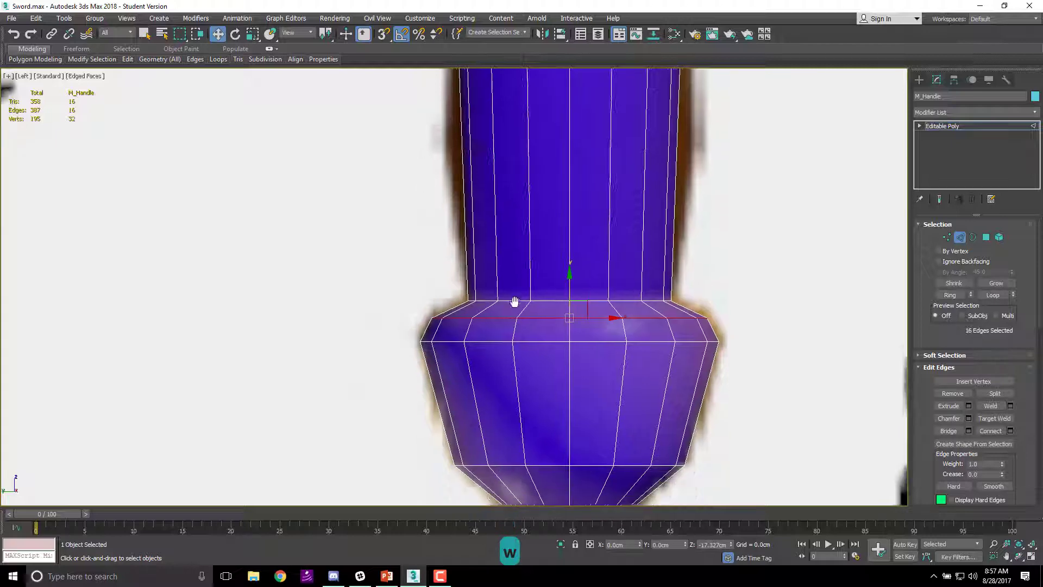
{"action": "scroll", "coordinate": [514, 301], "scroll_direction": "down", "scroll_amount": 5}
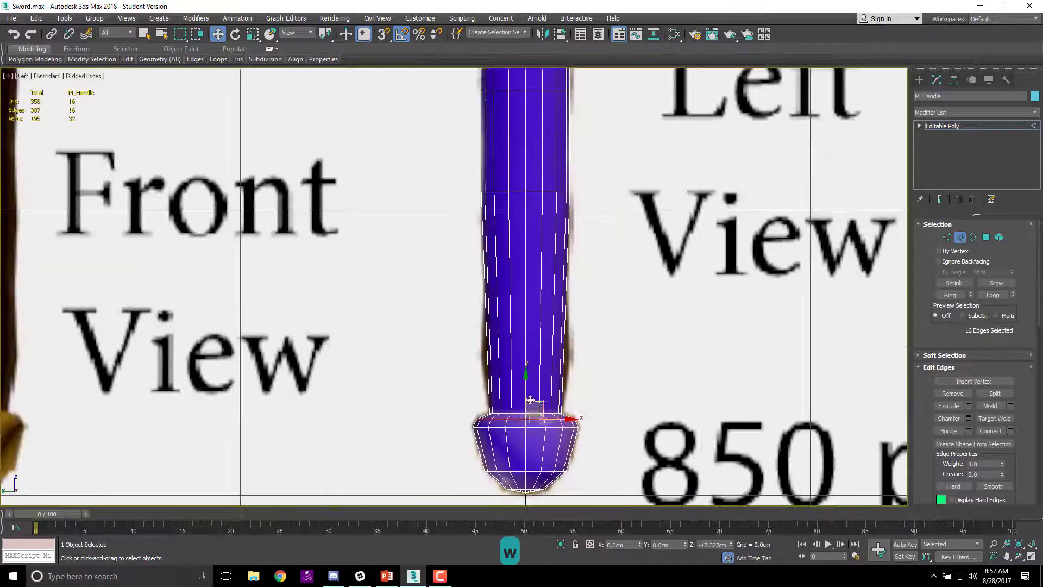
{"action": "scroll", "coordinate": [543, 348], "scroll_direction": "down", "scroll_amount": 2}
{"action": "scroll", "coordinate": [545, 242], "scroll_direction": "up", "scroll_amount": 2}
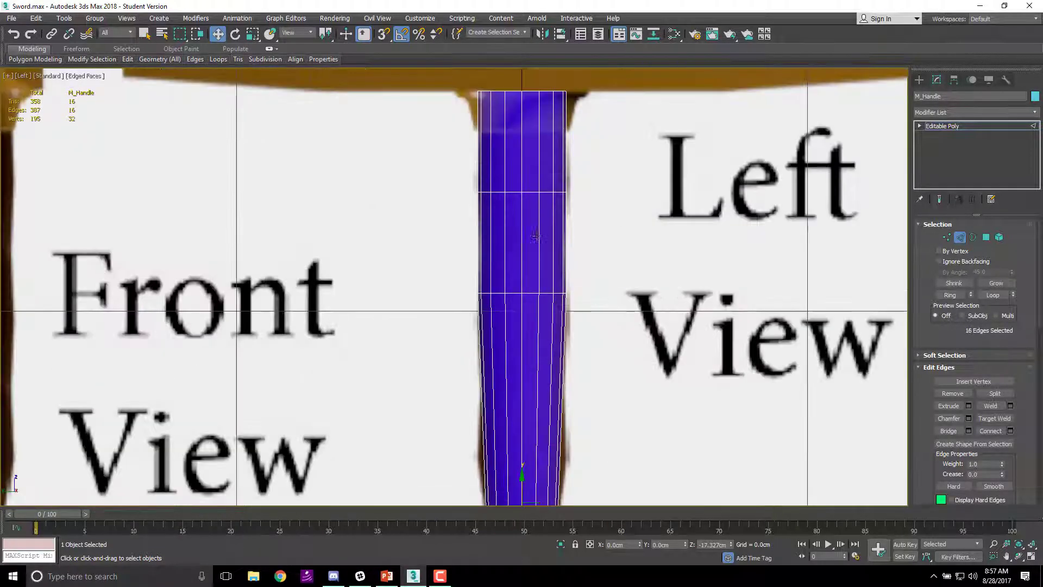
{"action": "middle_click_drag", "start_coordinate": [551, 196], "coordinate": [568, 152]}
{"action": "middle_click_drag", "start_coordinate": [596, 353], "coordinate": [590, 250]}
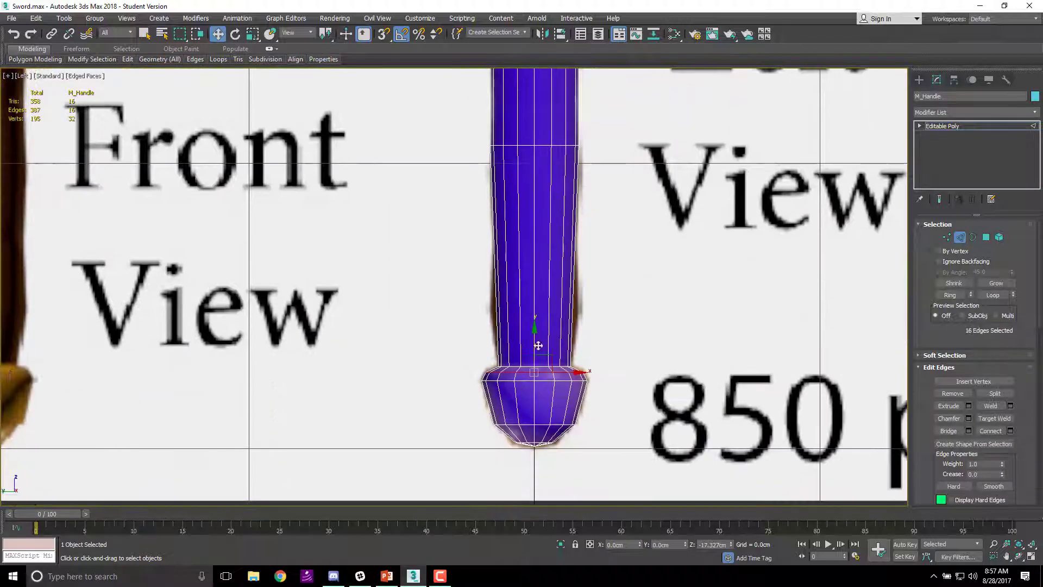
{"action": "left_click_drag", "start_coordinate": [457, 129], "coordinate": [664, 173]}
{"action": "left_click_drag", "start_coordinate": [569, 165], "coordinate": [582, 163]}
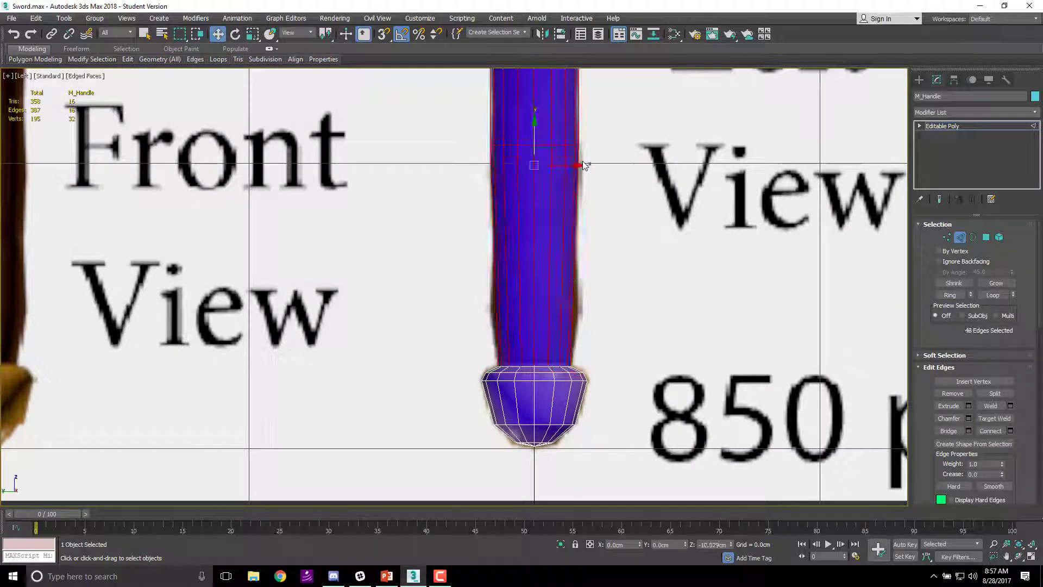
- Move the 16-vertex grip ring to Z -13.002cm and scale it narrower
{"action": "key", "text": "1"}
{"action": "left_click_drag", "start_coordinate": [470, 116], "coordinate": [396, 142]}
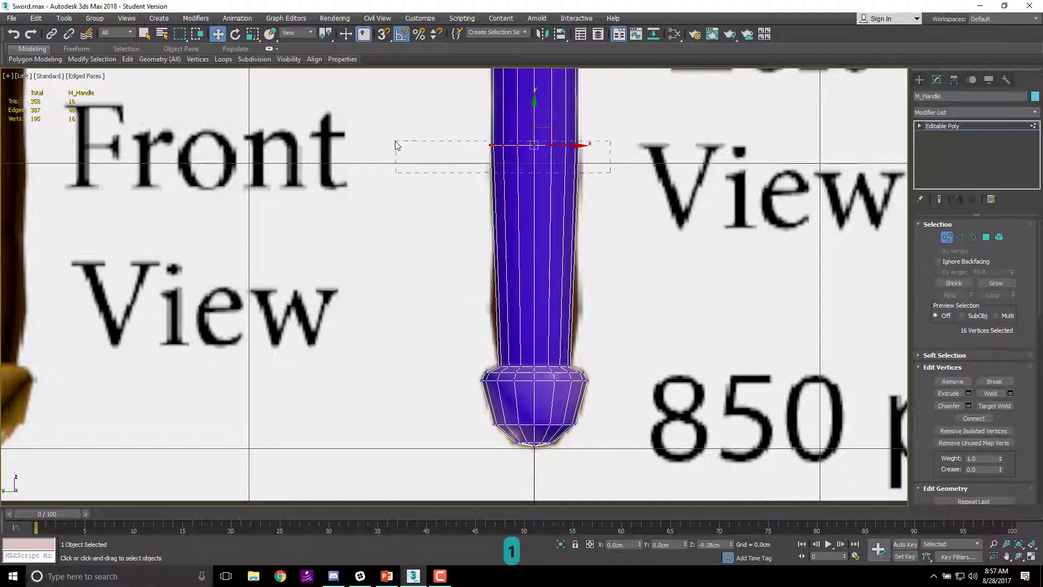
{"action": "left_click_drag", "start_coordinate": [535, 111], "coordinate": [547, 214]}
{"action": "middle_click_drag", "start_coordinate": [547, 214], "coordinate": [573, 259]}
{"action": "scroll", "coordinate": [516, 304], "scroll_direction": "up", "scroll_amount": 5}
{"action": "key", "text": "r"}
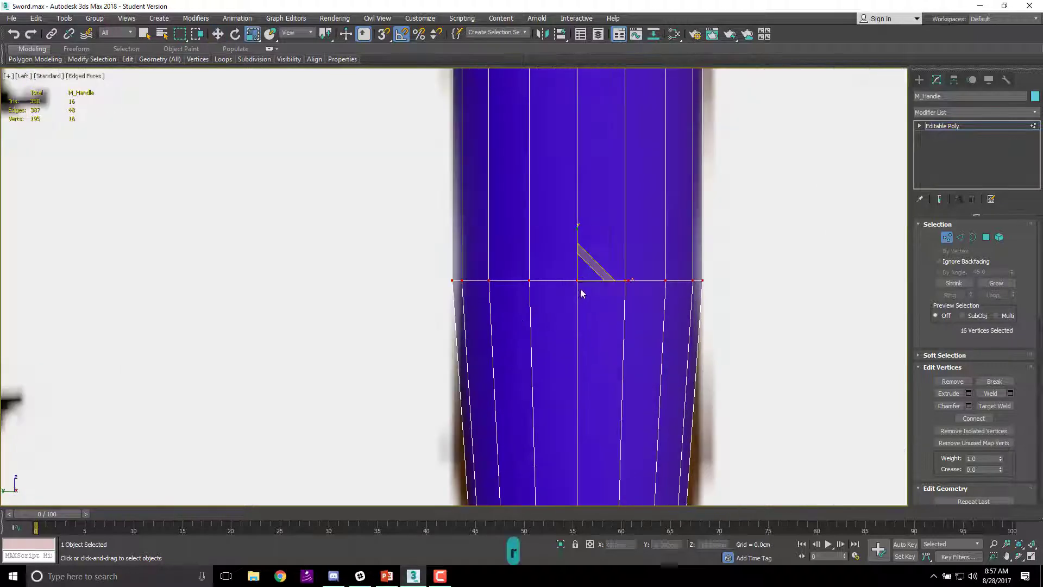
{"action": "mouse_move", "coordinate": [584, 274]}
{"action": "left_mouse_down"}
{"action": "mouse_move", "coordinate": [568, 296]}
{"action": "mouse_move", "coordinate": [588, 275]}
{"action": "left_mouse_up"}
{"action": "middle_click_drag", "start_coordinate": [786, 461], "coordinate": [792, 265]}
{"action": "key", "text": "2"}
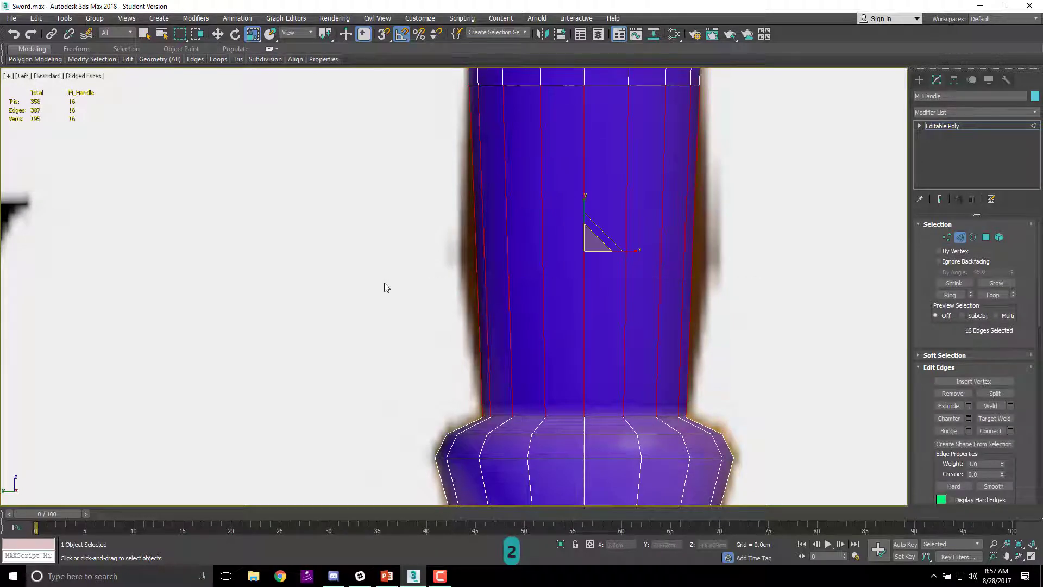
- Insert an edge loop around the grip and scale it outward so the sides bulge
{"action": "mouse_move", "coordinate": [220, 61]}
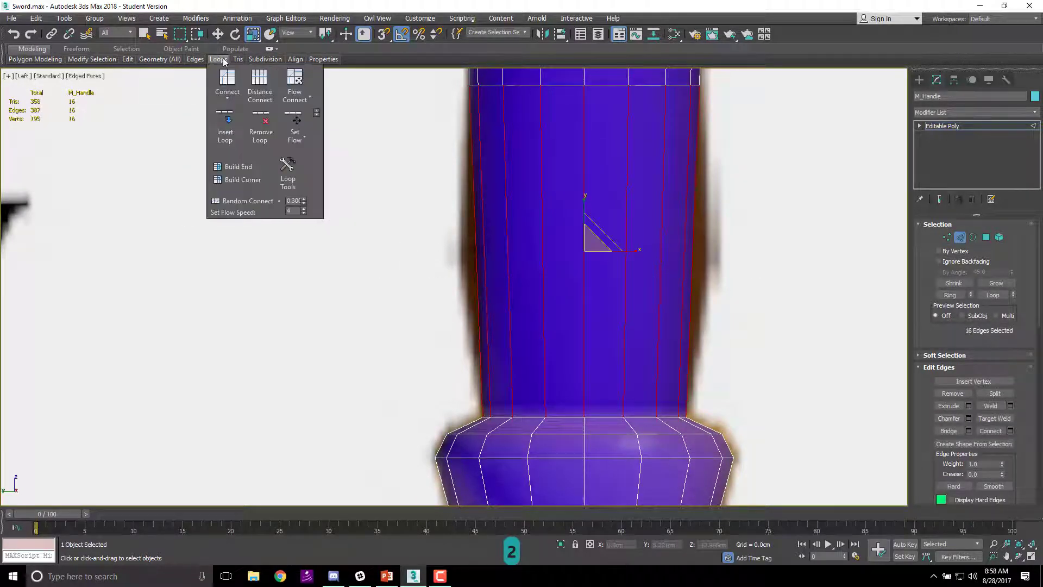
{"action": "left_click", "coordinate": [223, 131]}
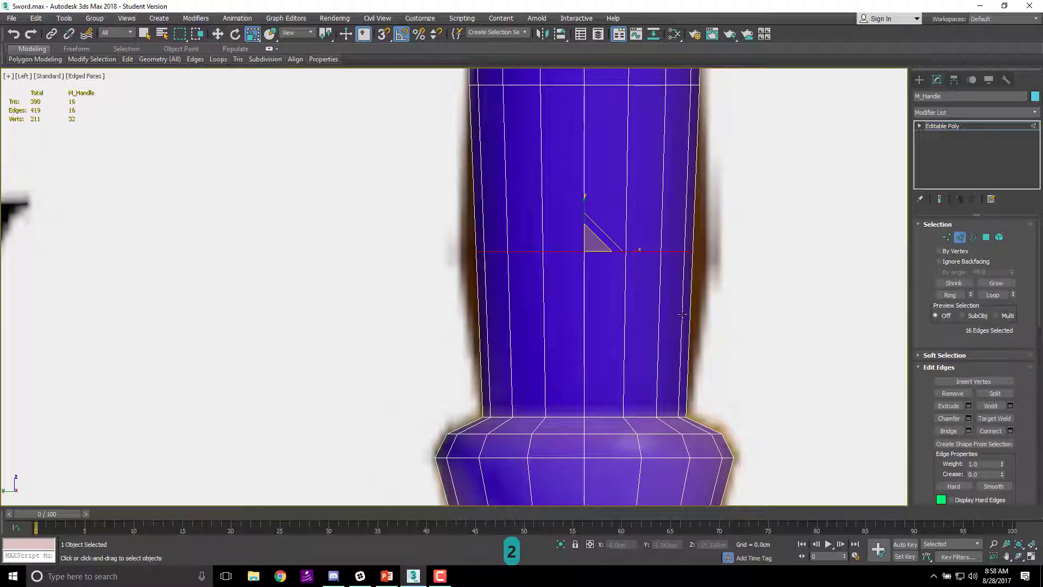
{"action": "left_click_drag", "start_coordinate": [591, 242], "coordinate": [602, 237]}
{"action": "middle_click_drag", "start_coordinate": [754, 312], "coordinate": [736, 408]}
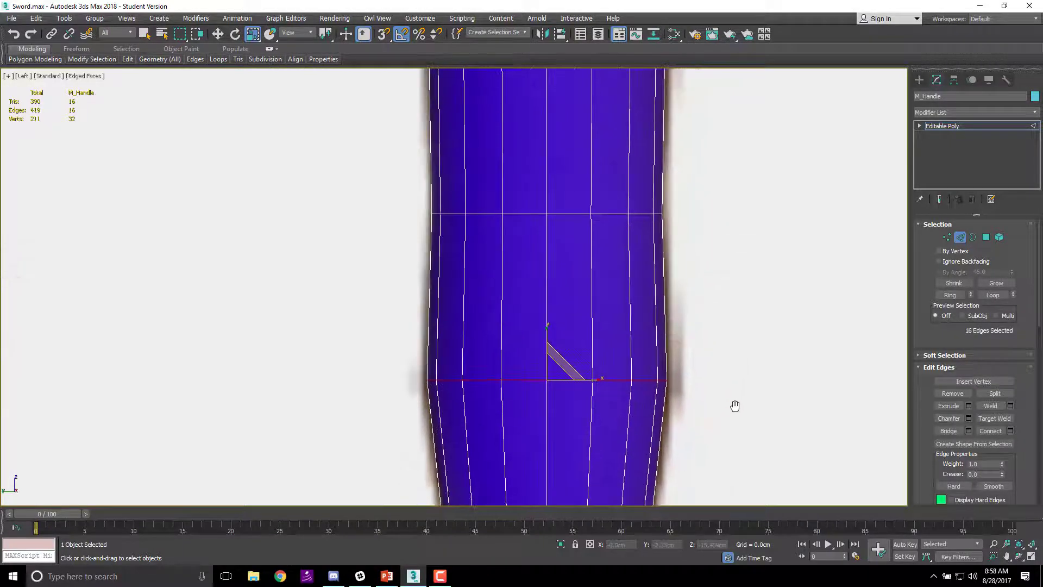
{"action": "scroll", "coordinate": [734, 410], "scroll_direction": "down", "scroll_amount": 3}
{"action": "middle_click_drag", "start_coordinate": [711, 256], "coordinate": [688, 368]}
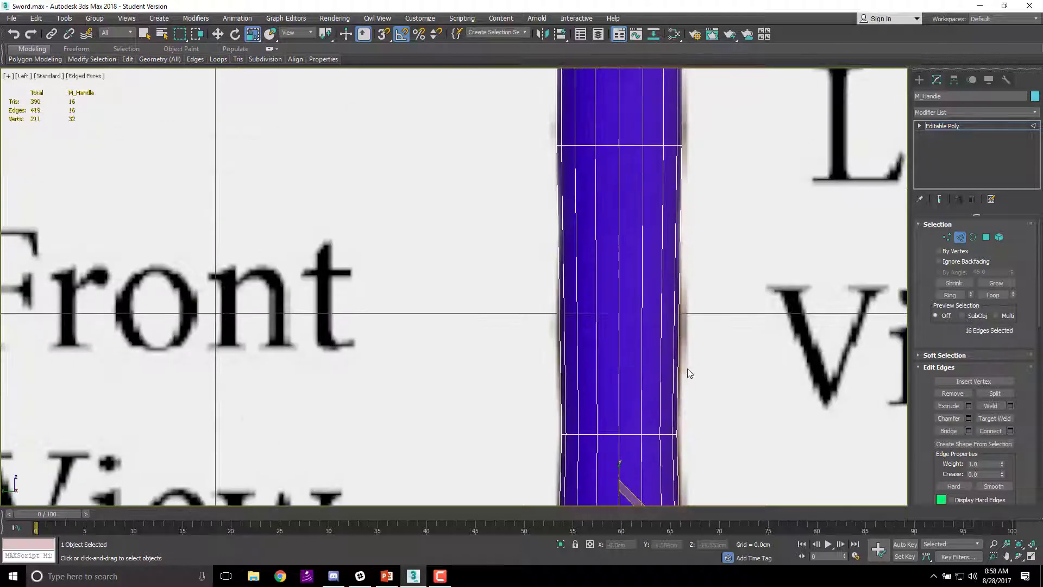
- Move a row of 16 vertices down the grip
{"action": "key", "text": "1"}
{"action": "left_click_drag", "start_coordinate": [517, 116], "coordinate": [731, 163]}
{"action": "key", "text": "w"}
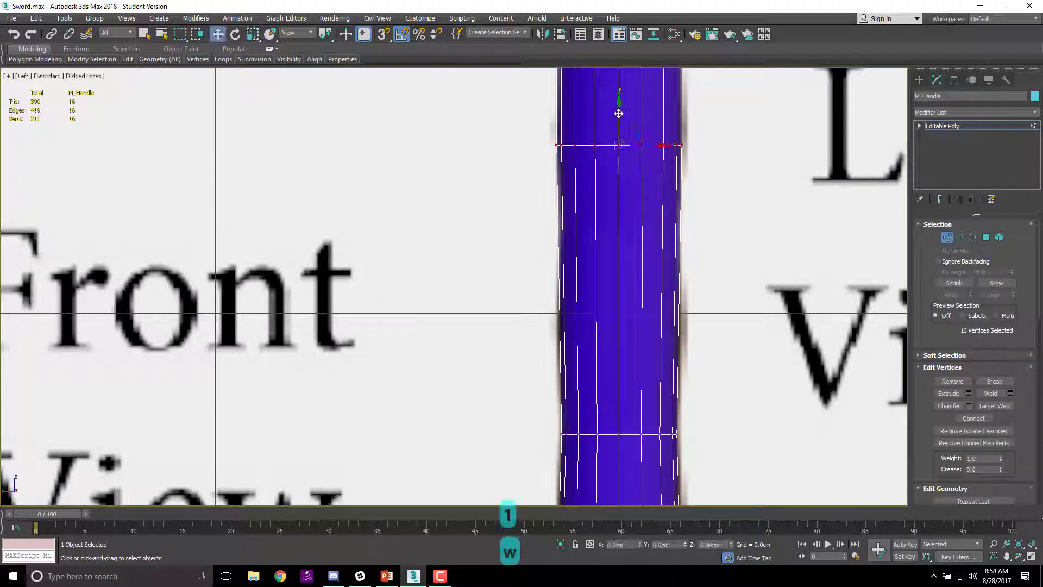
{"action": "left_click_drag", "start_coordinate": [619, 113], "coordinate": [611, 293]}
- Select the grip's top edge loop and move it to taper the handle top
{"action": "middle_click_drag", "start_coordinate": [687, 264], "coordinate": [677, 395]}
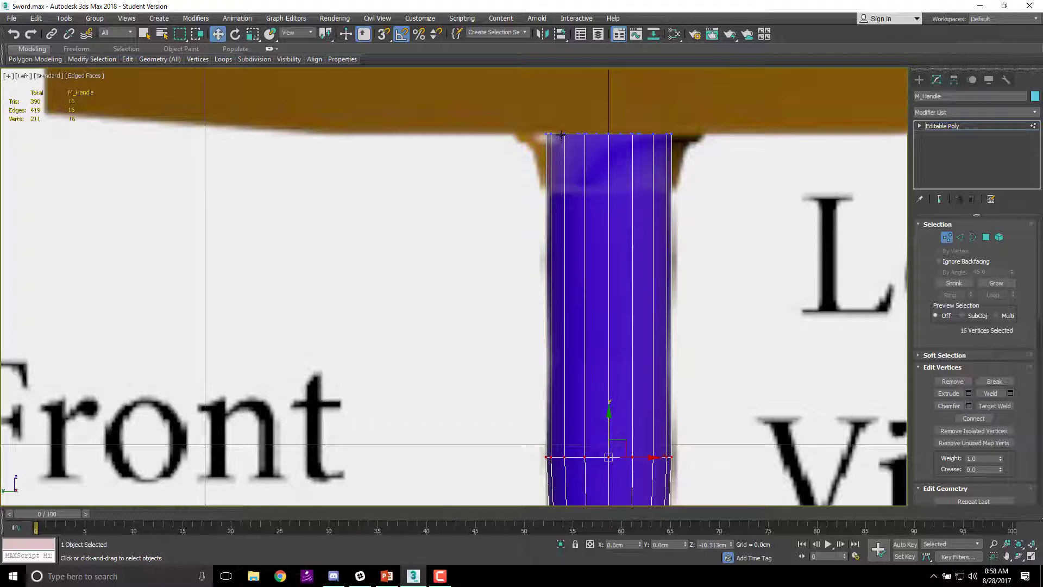
{"action": "key", "text": "2"}
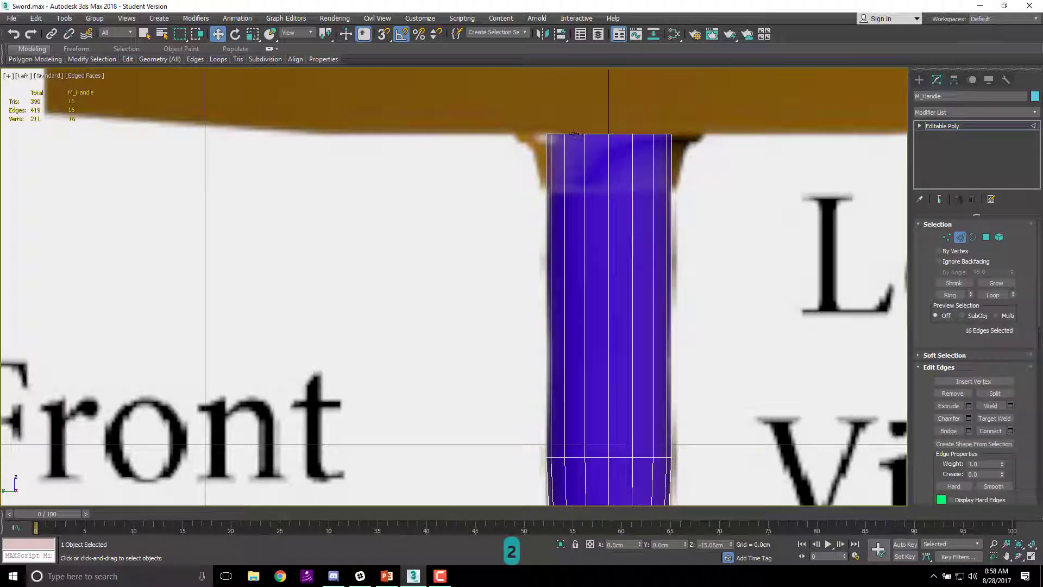
{"action": "double_click", "coordinate": [575, 134]}
{"action": "scroll", "coordinate": [577, 133], "scroll_direction": "up", "scroll_amount": 4}
{"action": "scroll", "coordinate": [577, 133], "scroll_direction": "down", "scroll_amount": 3}
{"action": "middle_click_drag", "start_coordinate": [767, 169], "coordinate": [764, 188], "text": "alt"}
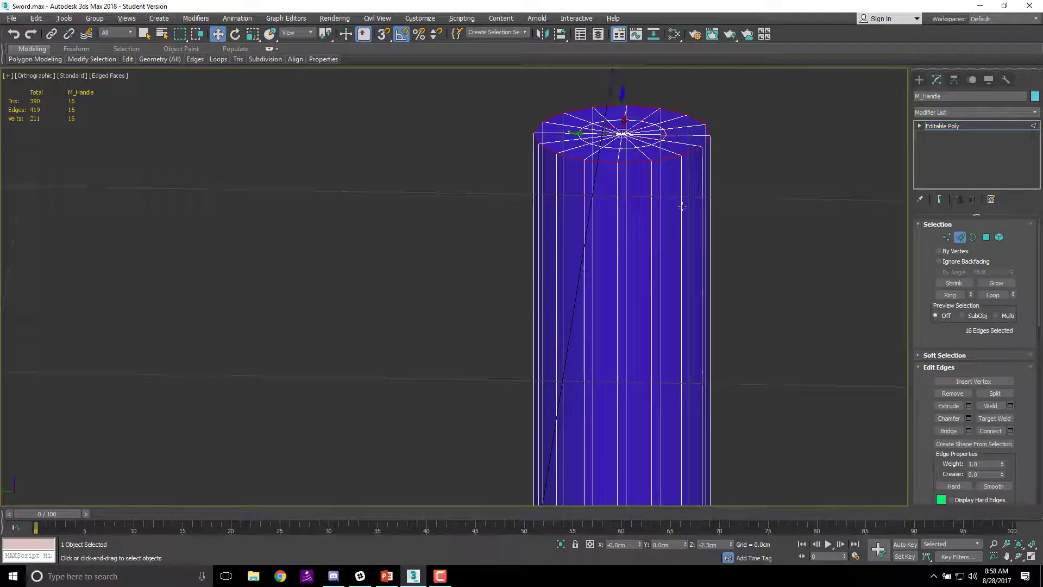
{"action": "key", "text": "l"}
{"action": "scroll", "coordinate": [531, 367], "scroll_direction": "down", "scroll_amount": 3}
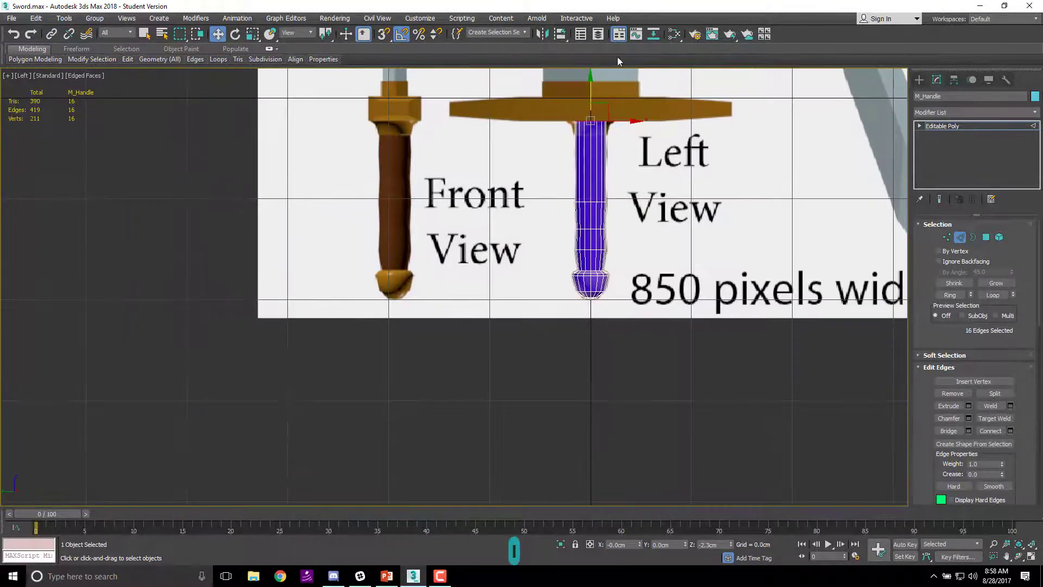
{"action": "scroll", "coordinate": [591, 109], "scroll_direction": "up", "scroll_amount": 5}
{"action": "middle_click_drag", "start_coordinate": [594, 112], "coordinate": [630, 164]}
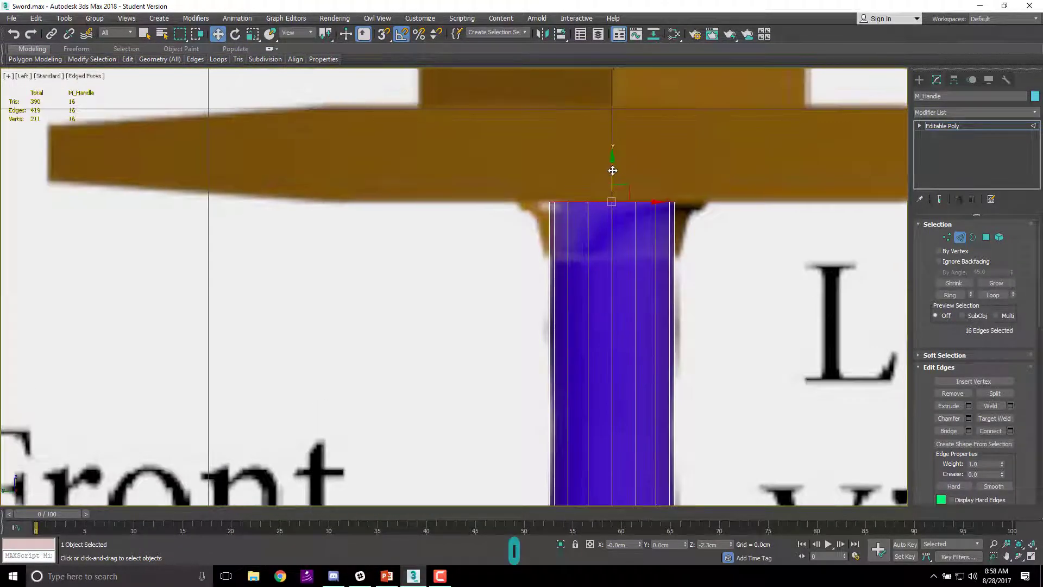
{"action": "left_click_drag", "start_coordinate": [612, 170], "coordinate": [539, 205]}
- Widen the top taper edges into a flare and lower them to Z -3.645cm under the guard
{"action": "scroll", "coordinate": [654, 268], "scroll_direction": "up", "scroll_amount": 4}
{"action": "key", "text": "r"}
{"action": "key", "text": "w"}
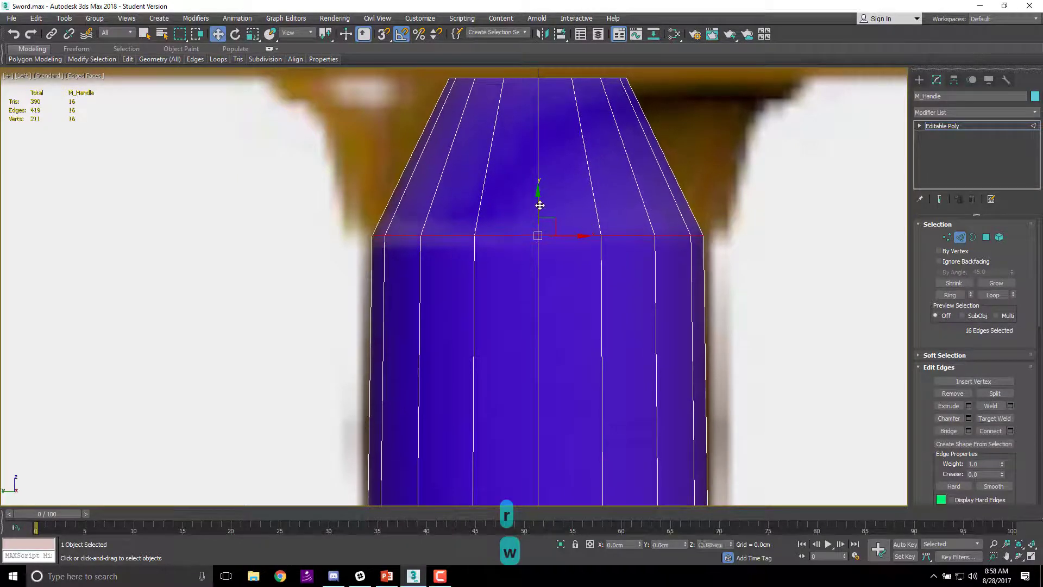
{"action": "scroll", "coordinate": [664, 235], "scroll_direction": "down", "scroll_amount": 3}
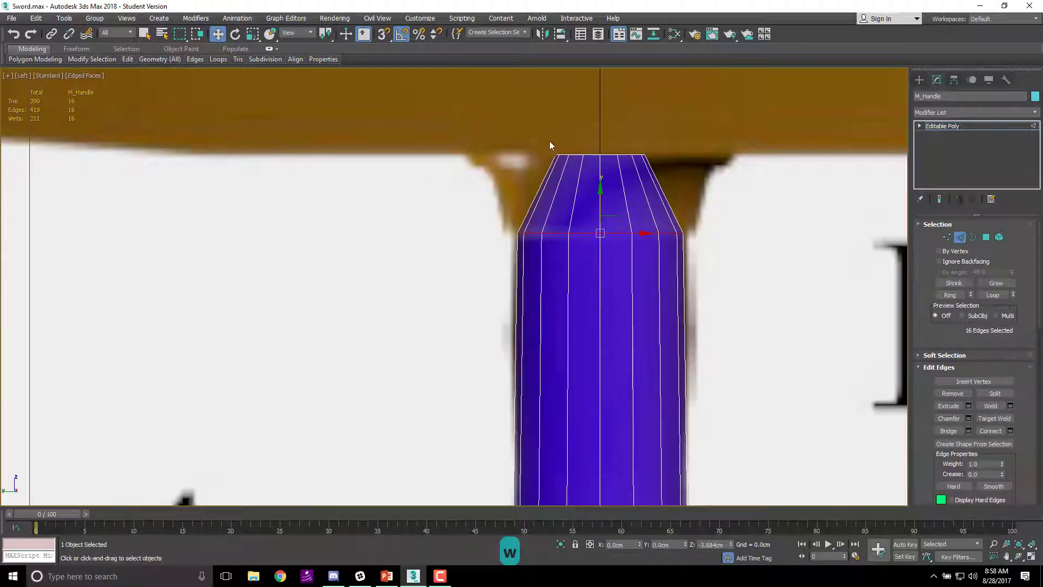
{"action": "left_click_drag", "start_coordinate": [642, 205], "coordinate": [383, 239]}
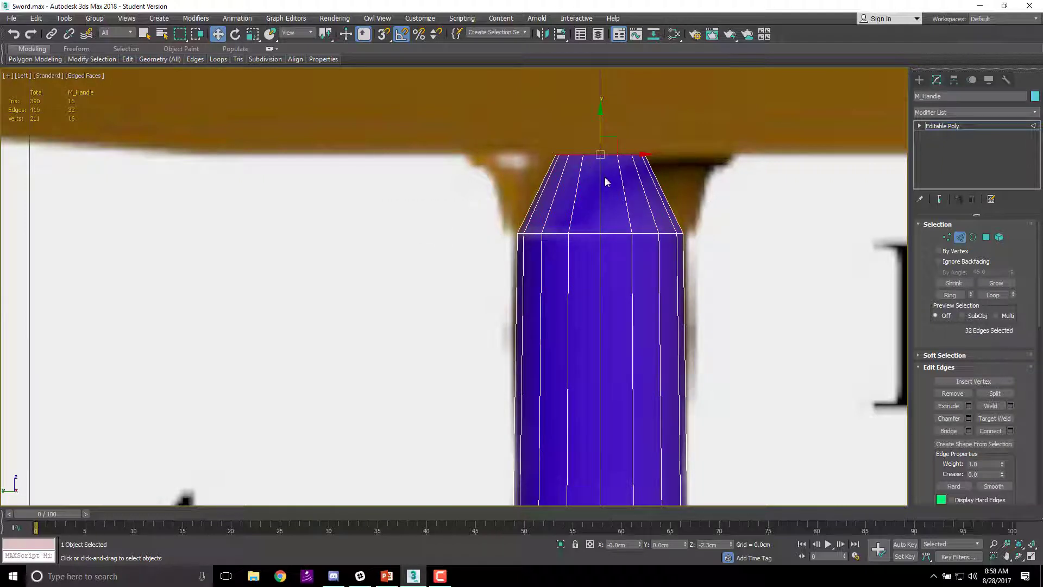
{"action": "key", "text": "r"}
{"action": "left_click_drag", "start_coordinate": [607, 148], "coordinate": [693, 76]}
{"action": "key", "text": "w"}
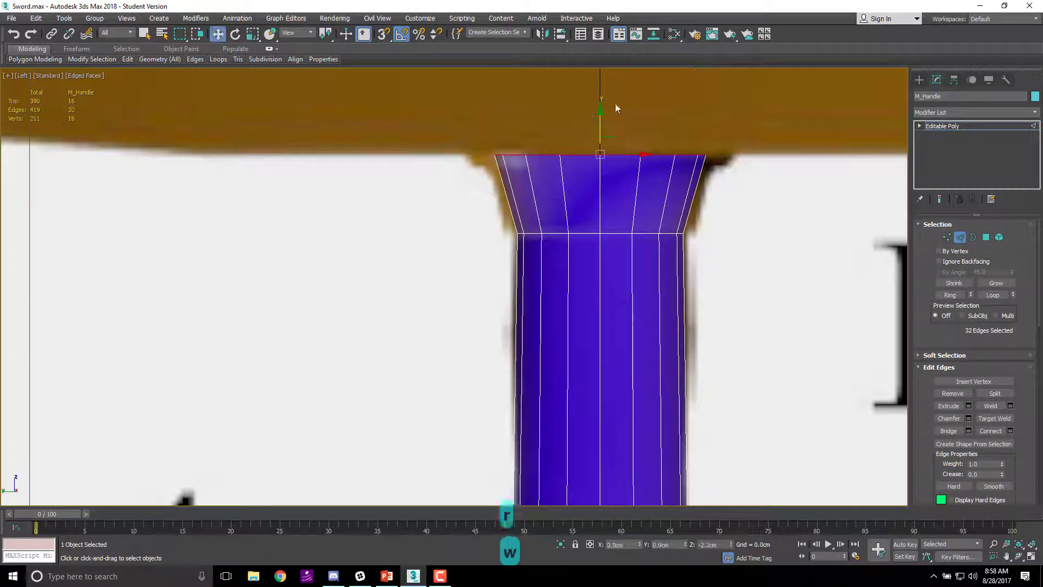
{"action": "left_click_drag", "start_coordinate": [600, 122], "coordinate": [596, 195]}
{"action": "middle_click_drag", "start_coordinate": [596, 196], "coordinate": [621, 253], "text": "alt"}
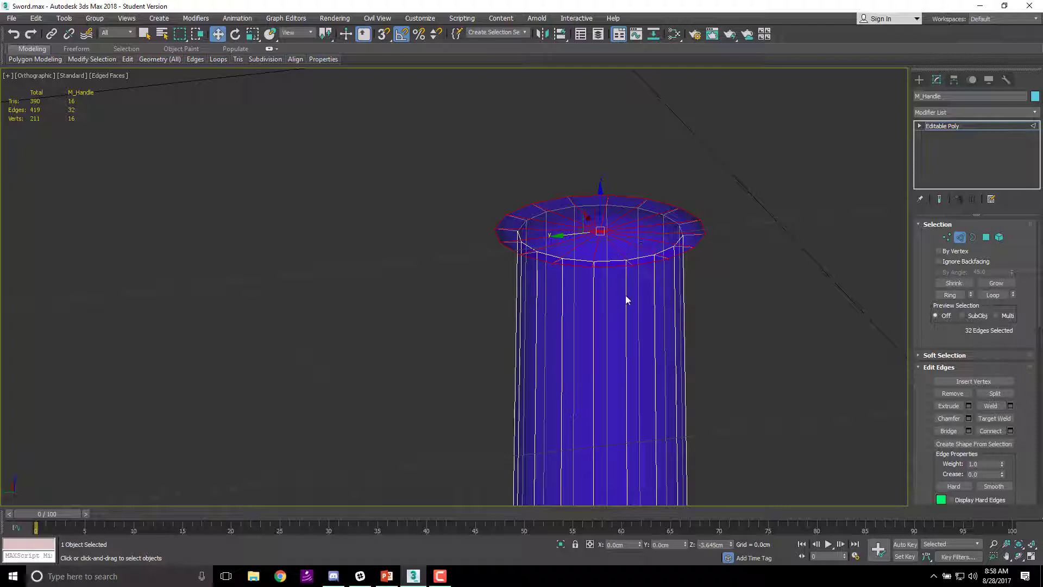
- Convert the top edge selection to faces and deselect one rim polygon, leaving 31 selected
{"action": "middle_click_drag", "start_coordinate": [608, 330], "coordinate": [621, 284], "text": "alt"}
{"action": "key", "text": "l"}
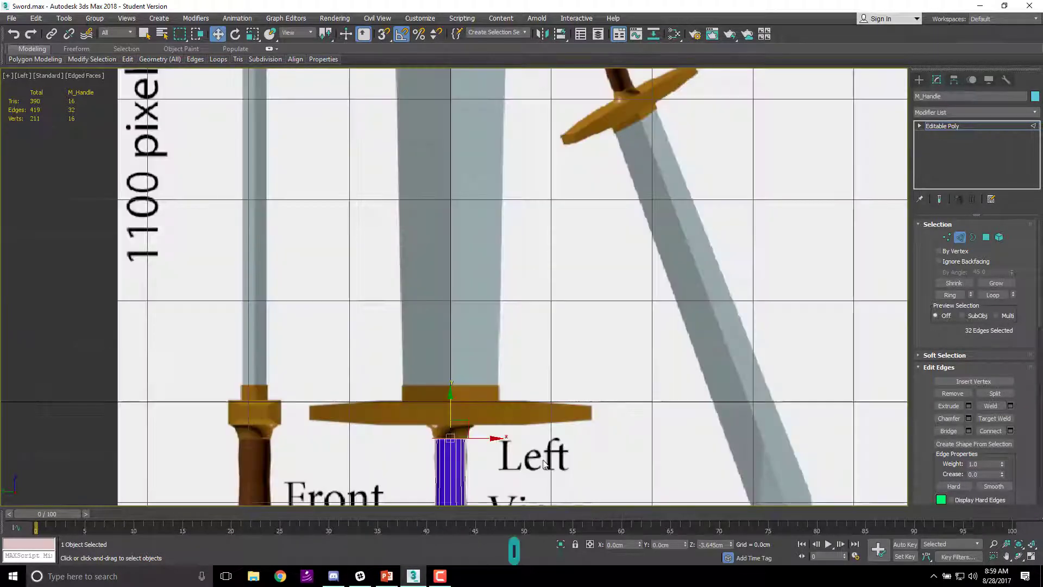
{"action": "scroll", "coordinate": [571, 287], "scroll_direction": "up", "scroll_amount": 6}
{"action": "scroll", "coordinate": [571, 286], "scroll_direction": "up", "scroll_amount": 2}
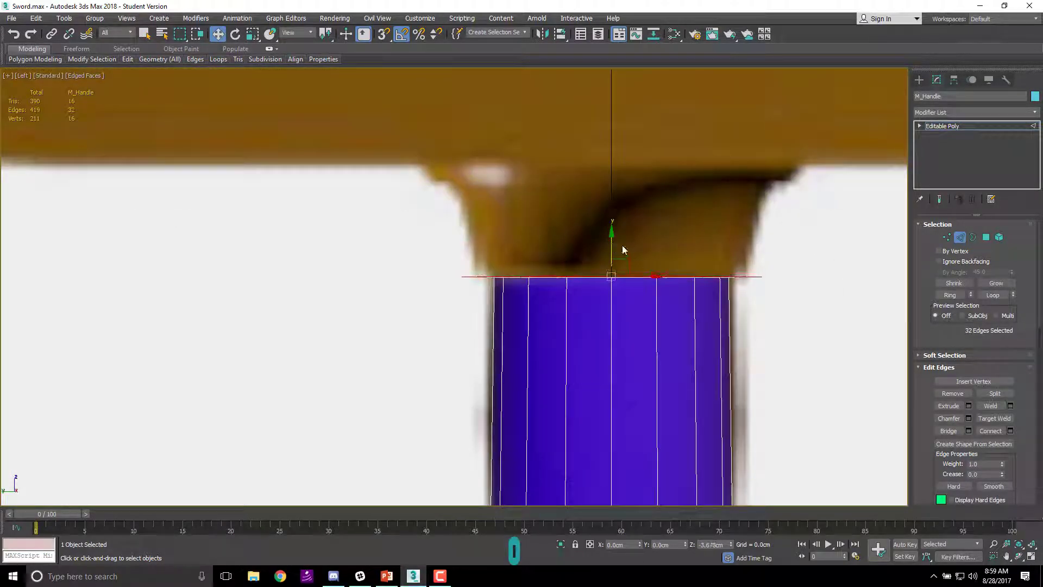
{"action": "key", "text": "r"}
{"action": "key", "text": "r"}
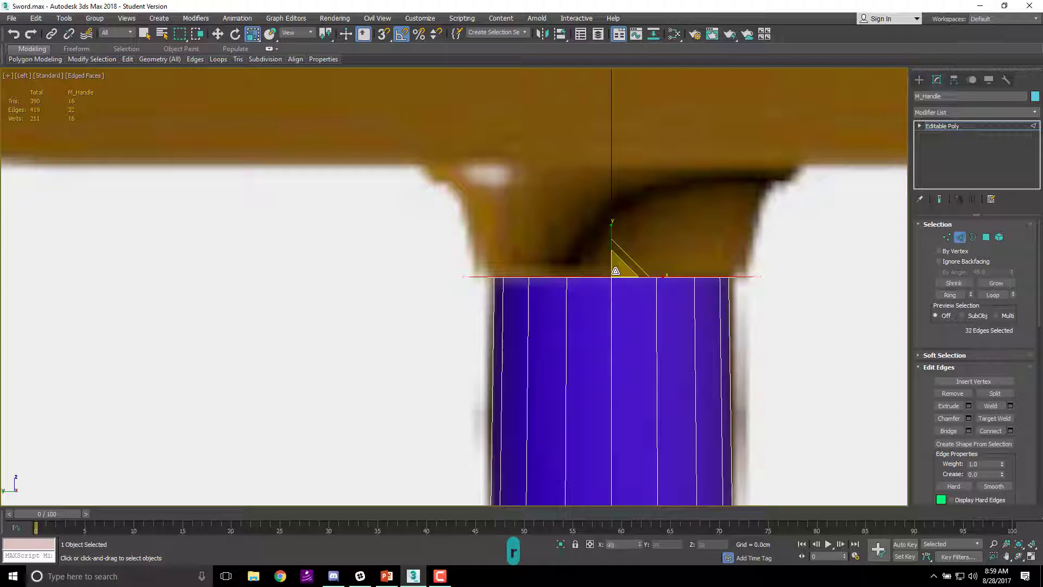
{"action": "mouse_move", "coordinate": [605, 304]}
{"action": "middle_mouse_down", "text": "alt"}
{"action": "mouse_move", "coordinate": [624, 282]}
{"action": "mouse_move", "coordinate": [619, 333]}
{"action": "mouse_move", "coordinate": [633, 295]}
{"action": "mouse_move", "coordinate": [609, 285]}
{"action": "middle_mouse_up", "text": "alt"}
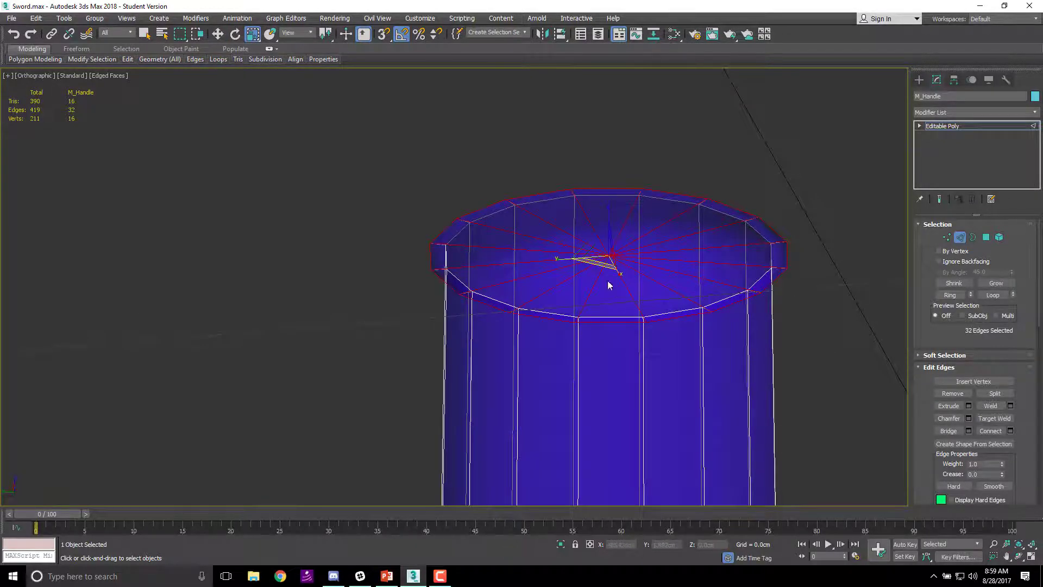
{"action": "middle_click_drag", "start_coordinate": [660, 329], "coordinate": [668, 275], "text": "alt"}
{"action": "right_click", "coordinate": [666, 269]}
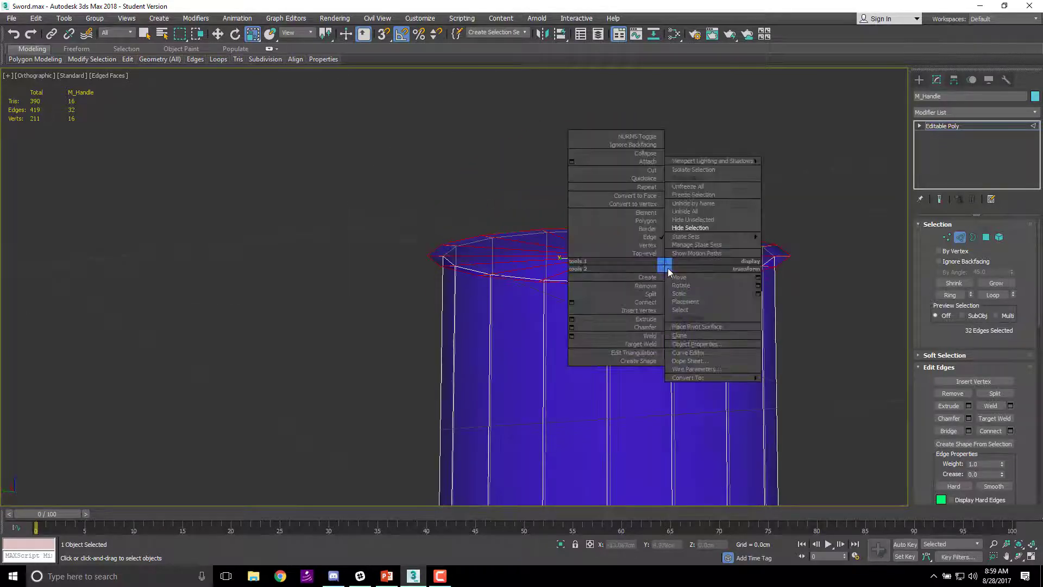
{"action": "left_click", "coordinate": [647, 197]}
{"action": "middle_click_drag", "start_coordinate": [576, 334], "coordinate": [642, 295], "text": "alt"}
{"action": "left_click", "coordinate": [781, 249], "text": "alt"}
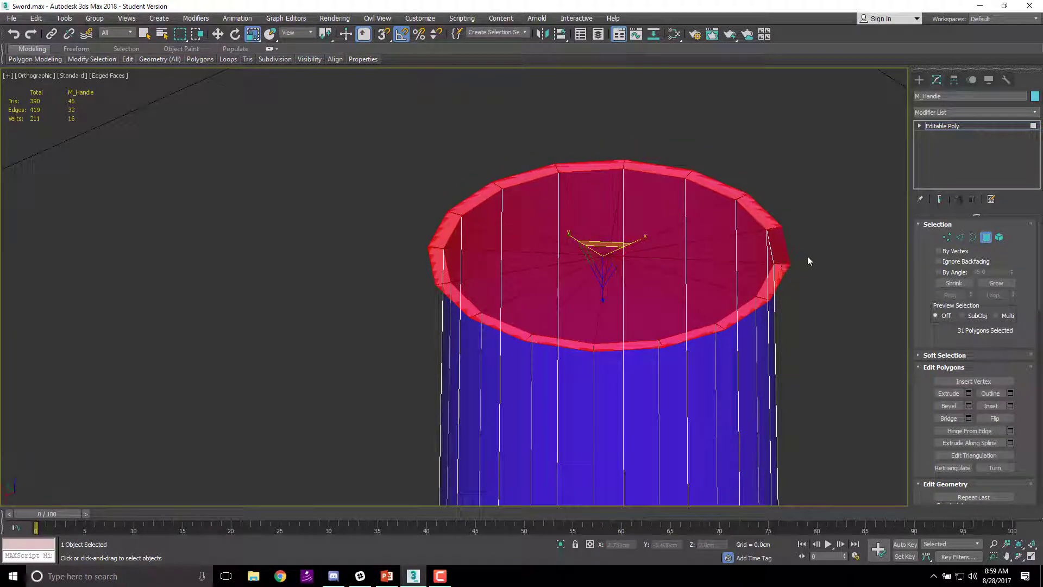
- Attempt to trim the top-face selection, undo the stray side strip, then clear it
{"action": "middle_click_drag", "start_coordinate": [803, 216], "coordinate": [784, 262], "text": "alt"}
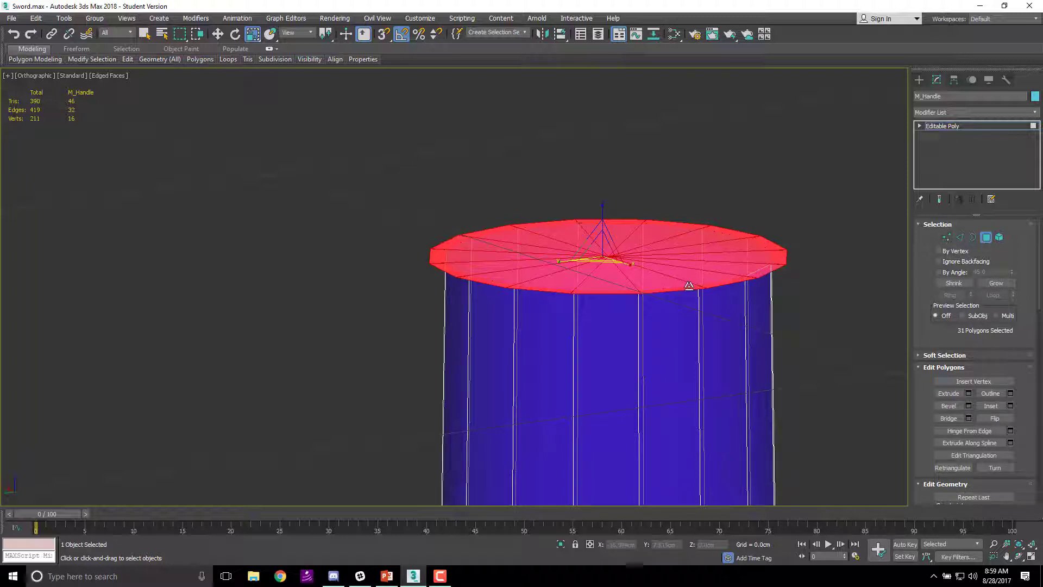
{"action": "middle_click_drag", "start_coordinate": [831, 379], "coordinate": [782, 241], "text": "alt"}
{"action": "left_click", "coordinate": [760, 216], "text": "ctrl"}
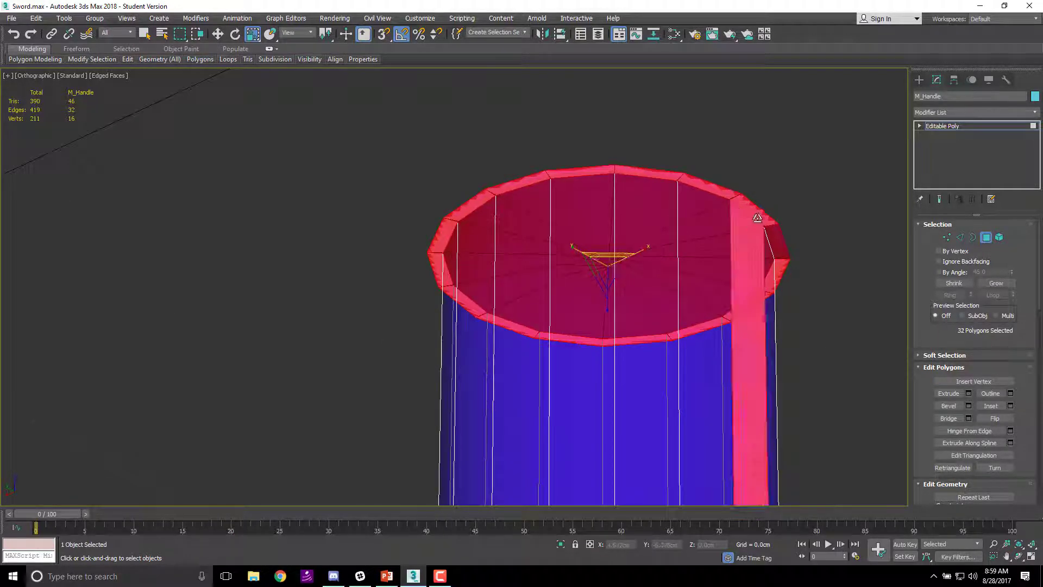
{"action": "key", "text": "ctrl+z"}
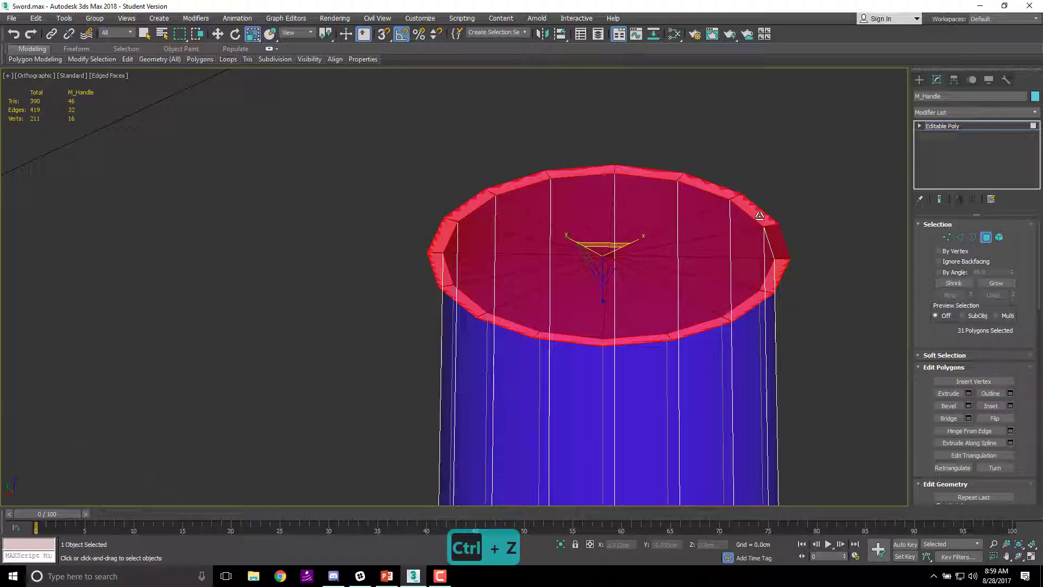
{"action": "left_click", "coordinate": [763, 219], "text": "ctrl"}
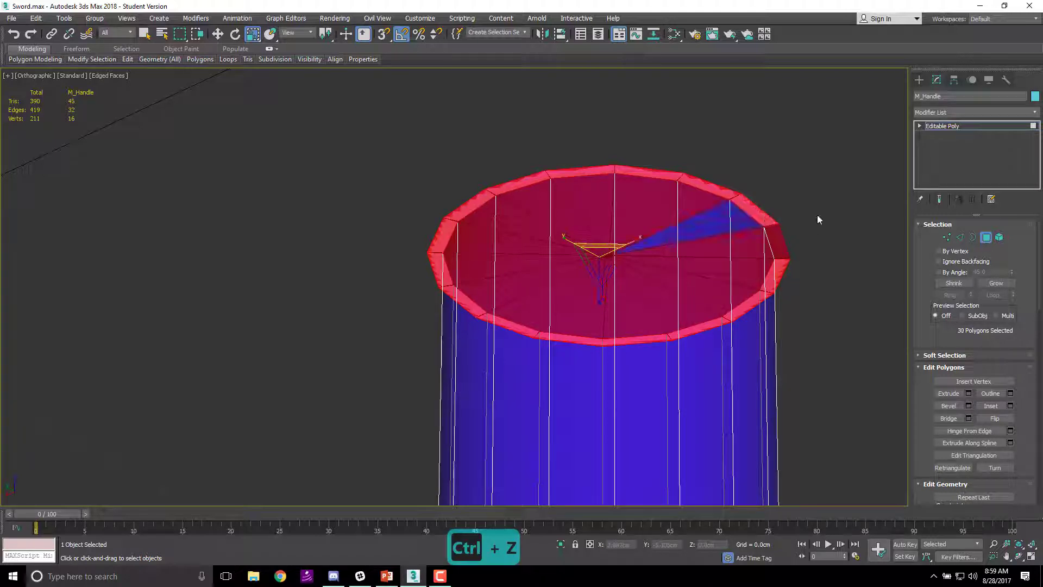
{"action": "scroll", "coordinate": [816, 218], "scroll_direction": "down", "scroll_amount": 5}
{"action": "middle_click_drag", "start_coordinate": [794, 220], "coordinate": [810, 260], "text": "alt"}
{"action": "scroll", "coordinate": [816, 206], "scroll_direction": "up", "scroll_amount": 5}
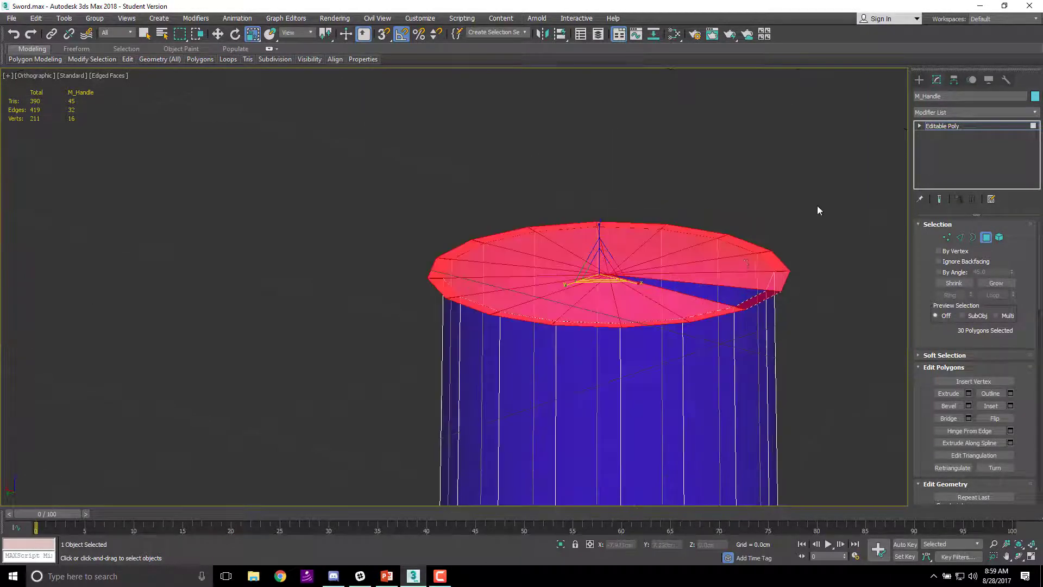
{"action": "left_click", "coordinate": [722, 188]}
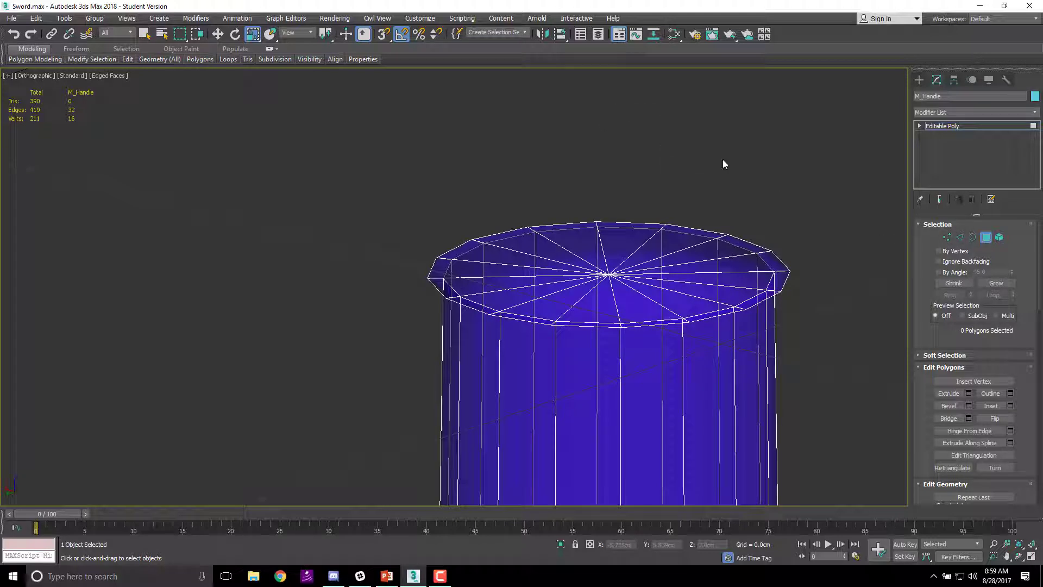
- Convert the top cap's centre vertex to faces, selecting its 16 polygons, and inspect the cap
{"action": "left_click", "coordinate": [946, 237]}
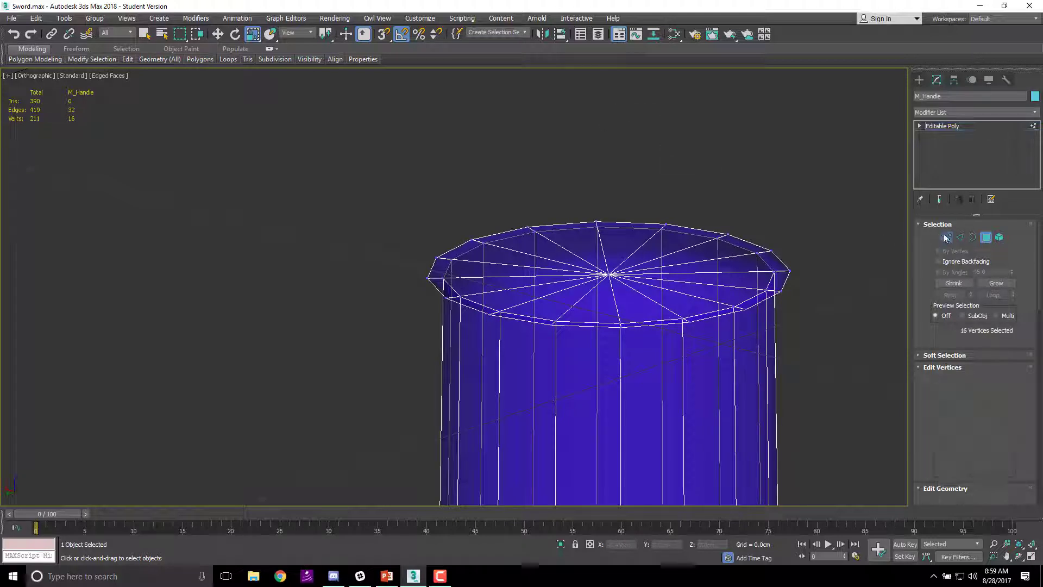
{"action": "left_click", "coordinate": [607, 275]}
{"action": "right_click", "coordinate": [597, 272]}
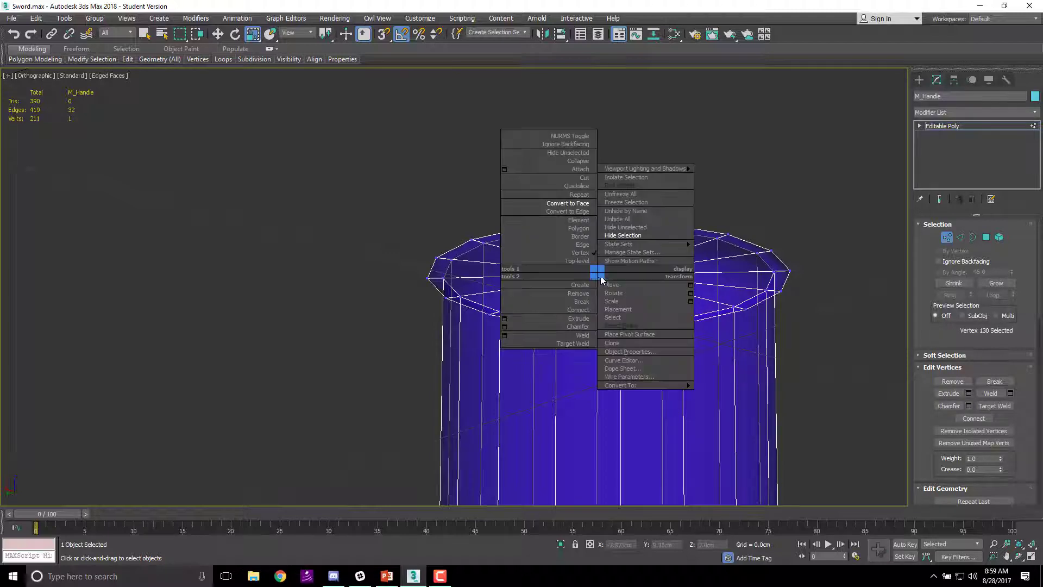
{"action": "left_click", "coordinate": [576, 203]}
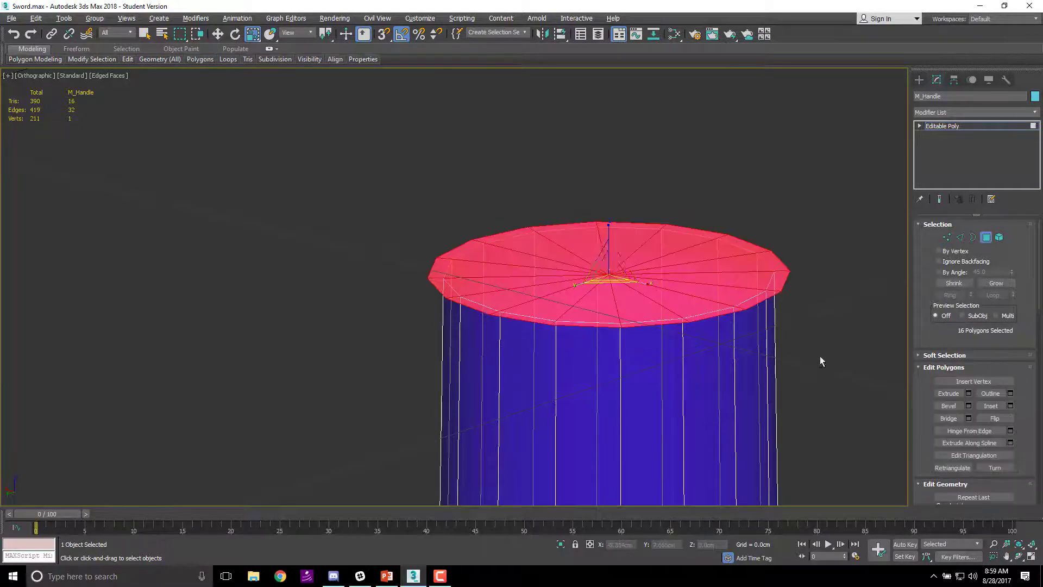
{"action": "middle_click_drag", "start_coordinate": [826, 309], "coordinate": [806, 292], "text": "alt"}
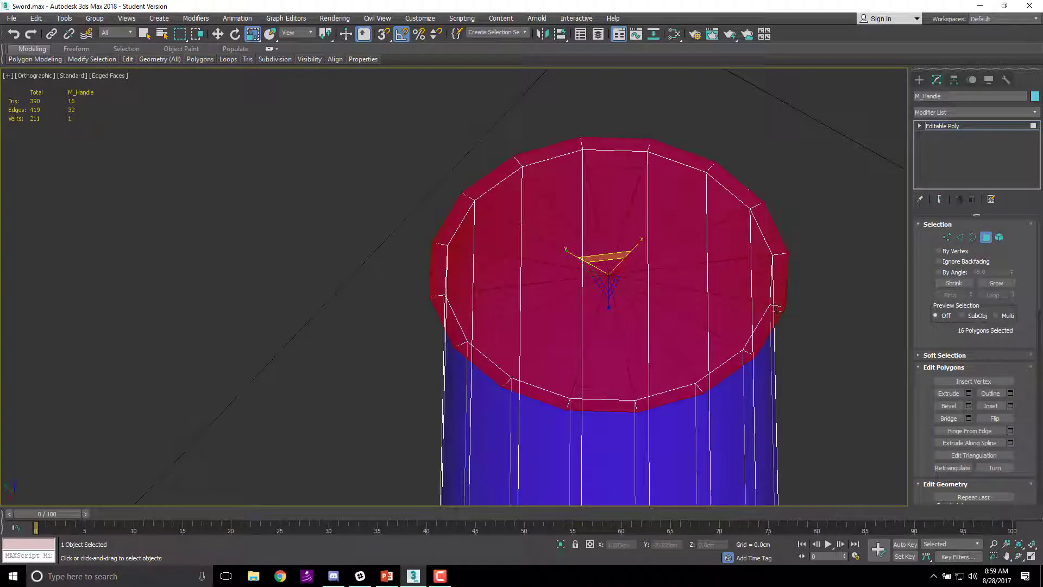
{"action": "middle_click_drag", "start_coordinate": [644, 172], "coordinate": [651, 268], "text": "alt"}
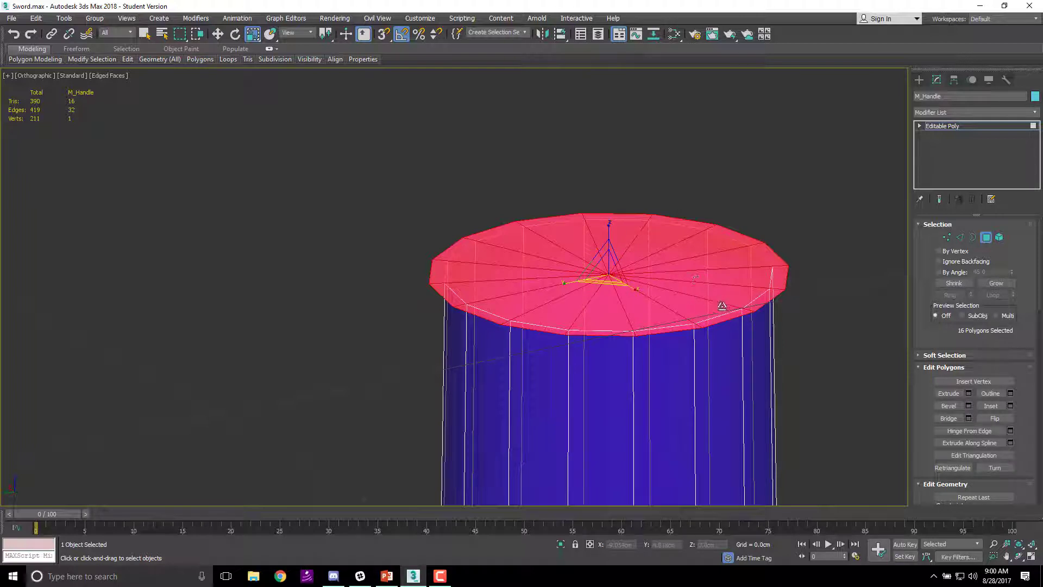
{"action": "middle_click_drag", "start_coordinate": [689, 338], "coordinate": [560, 240], "text": "alt"}
{"action": "middle_click_drag", "start_coordinate": [696, 299], "coordinate": [765, 229], "text": "alt"}
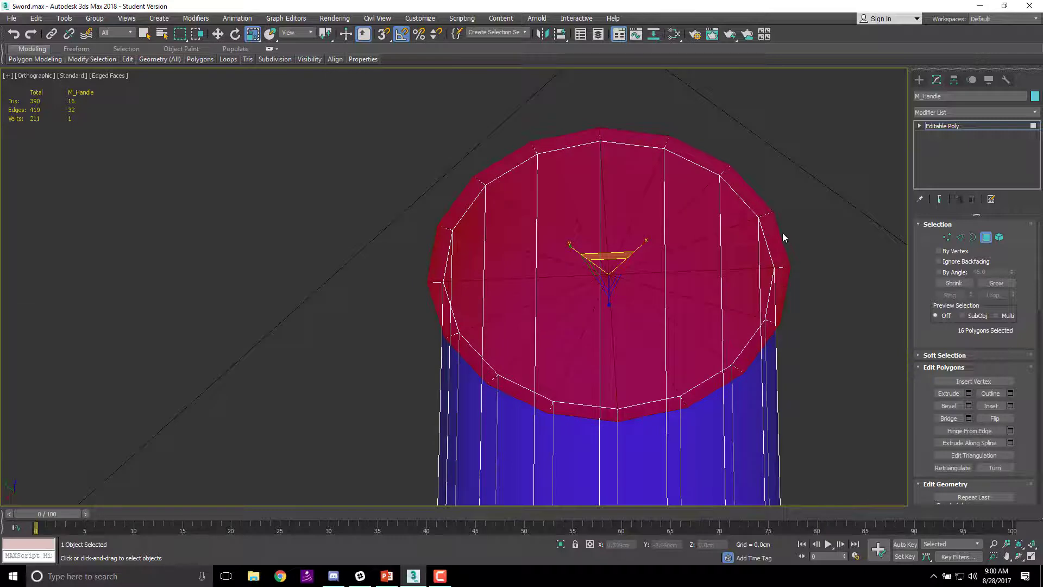
{"action": "middle_click_drag", "start_coordinate": [810, 274], "coordinate": [820, 340], "text": "alt"}
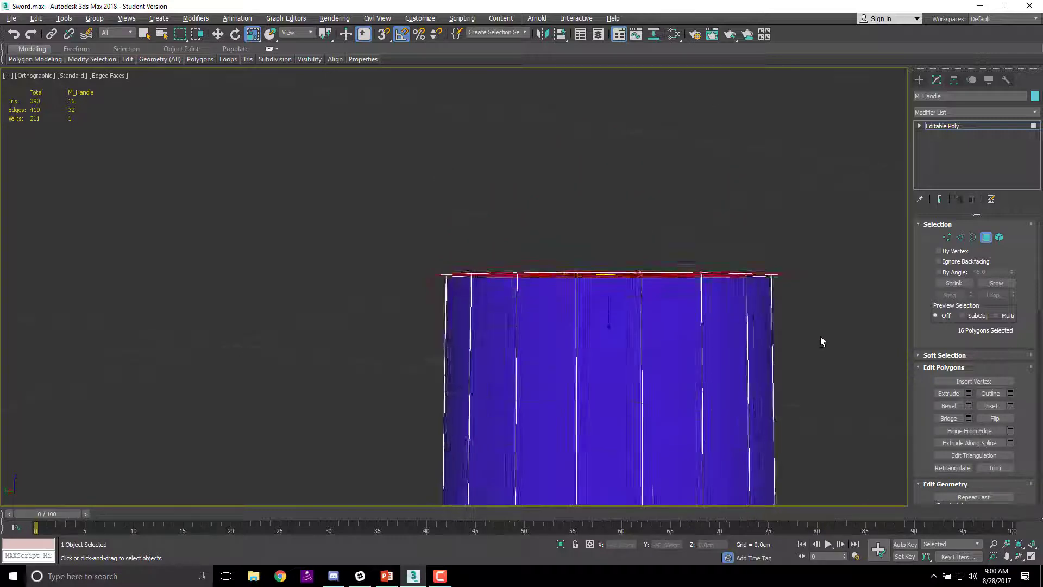
- Extrude the handle's selected top faces by 0.771cm
{"action": "left_click", "coordinate": [969, 393]}
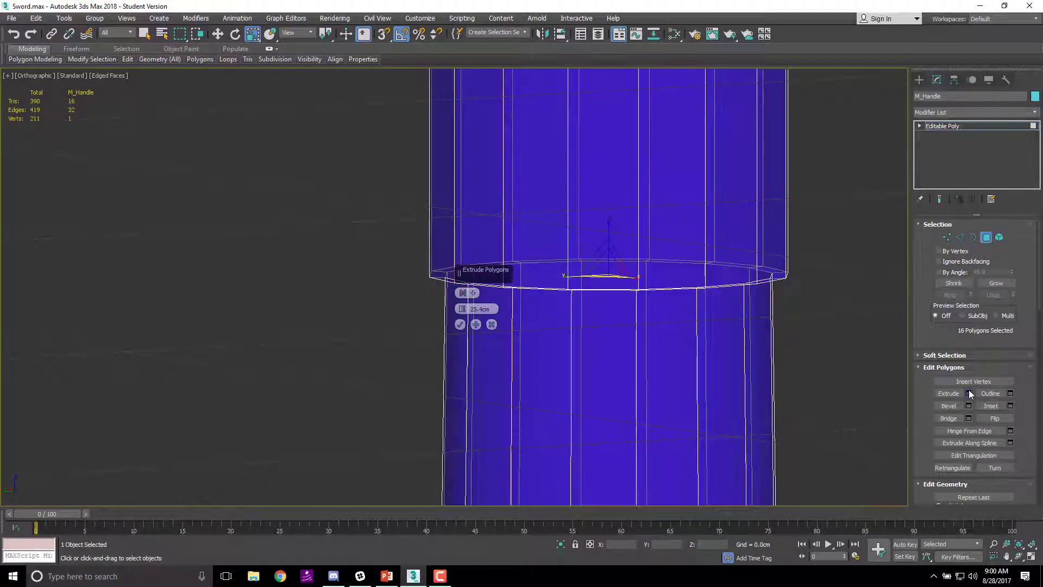
{"action": "right_click", "coordinate": [461, 310]}
{"action": "left_click_drag", "start_coordinate": [463, 309], "coordinate": [476, 217]}
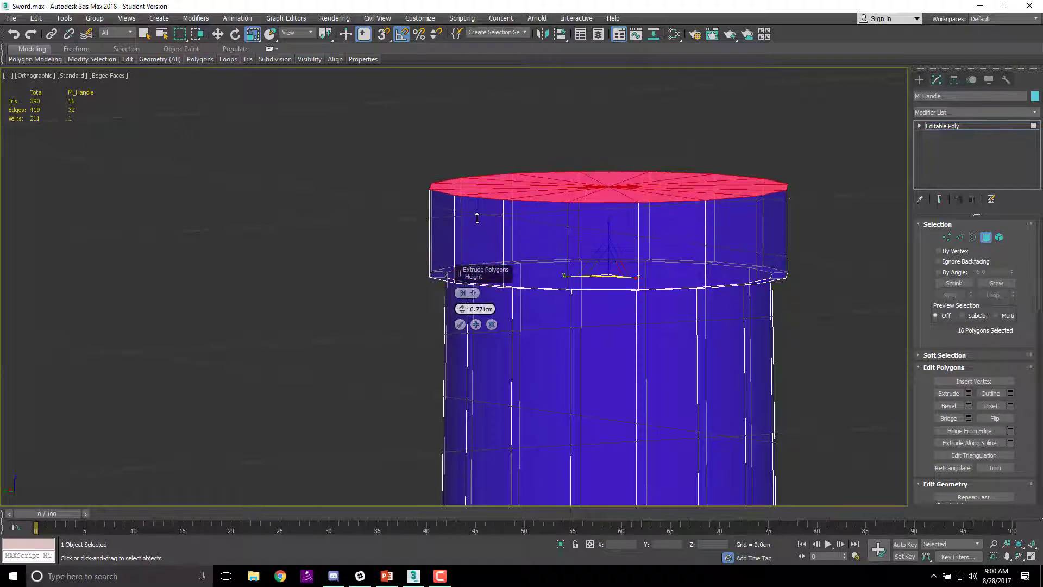
{"action": "left_click", "coordinate": [460, 325]}
- Move the extruded top faces up to meet the guard's underside
{"action": "middle_click_drag", "start_coordinate": [576, 378], "coordinate": [548, 417]}
{"action": "key", "text": "l"}
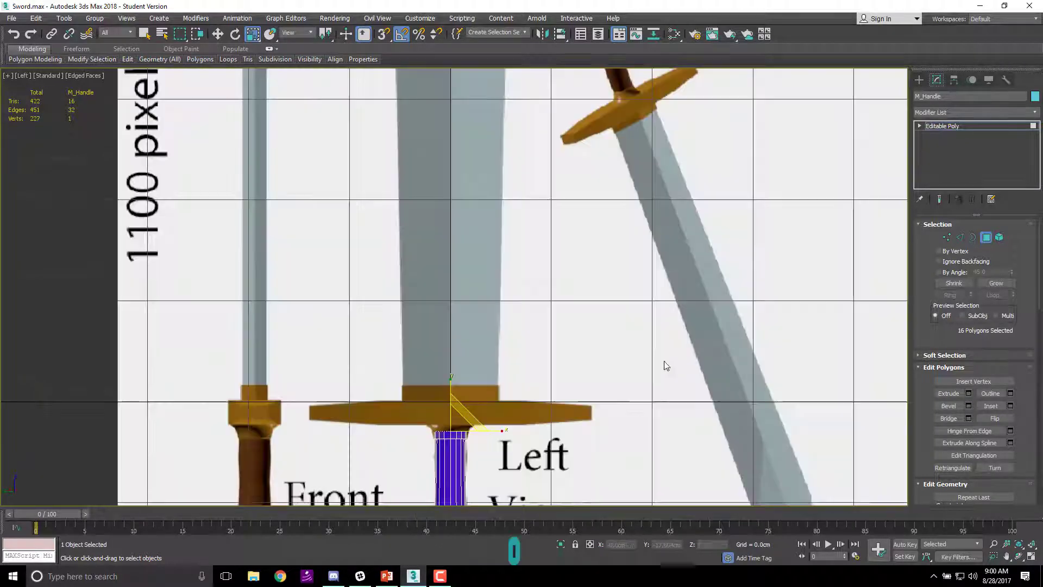
{"action": "scroll", "coordinate": [547, 417], "scroll_direction": "down", "scroll_amount": 3}
{"action": "scroll", "coordinate": [474, 305], "scroll_direction": "up", "scroll_amount": 10}
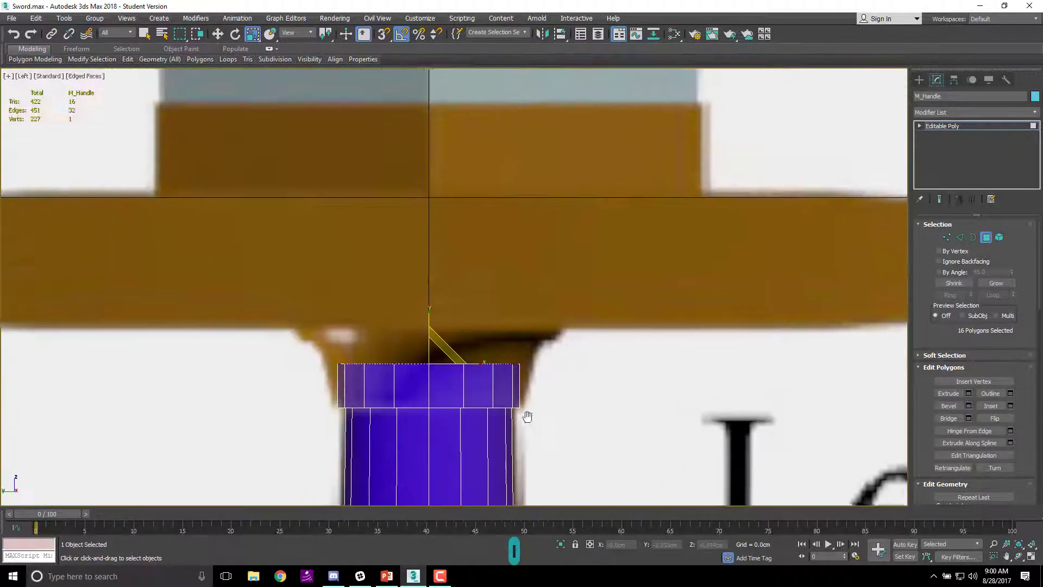
{"action": "middle_click_drag", "start_coordinate": [500, 317], "coordinate": [542, 341], "text": "alt"}
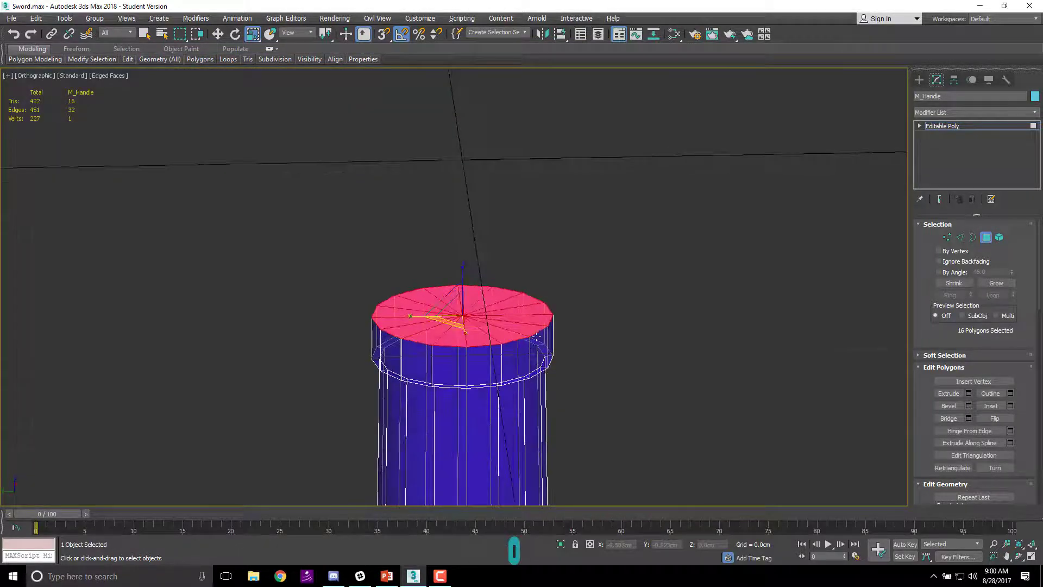
{"action": "key", "text": ";"}
{"action": "key", "text": "ctrl+z"}
{"action": "key", "text": "ctrl+z"}
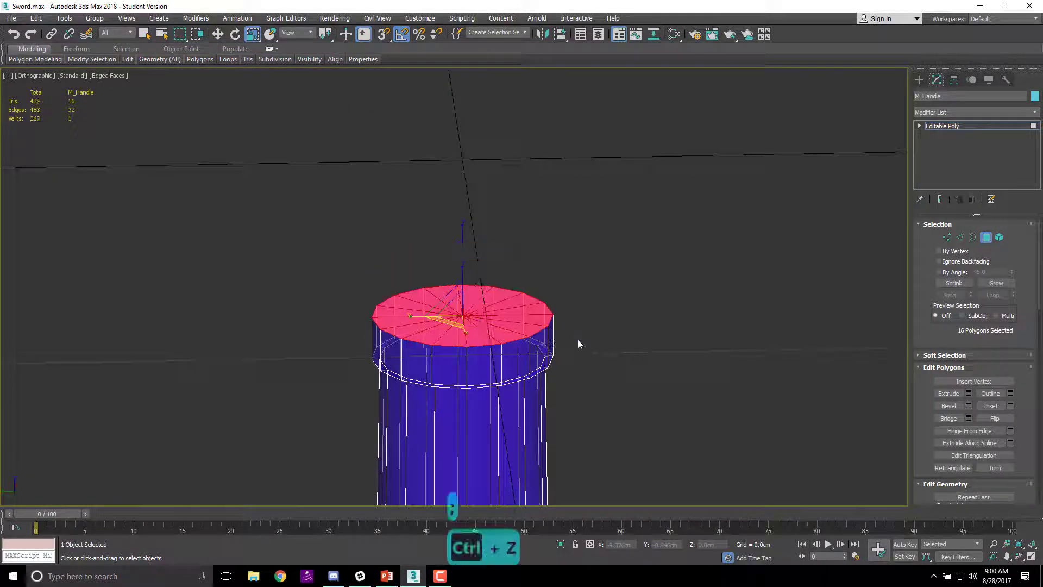
{"action": "scroll", "coordinate": [534, 279], "scroll_direction": "up", "scroll_amount": 5}
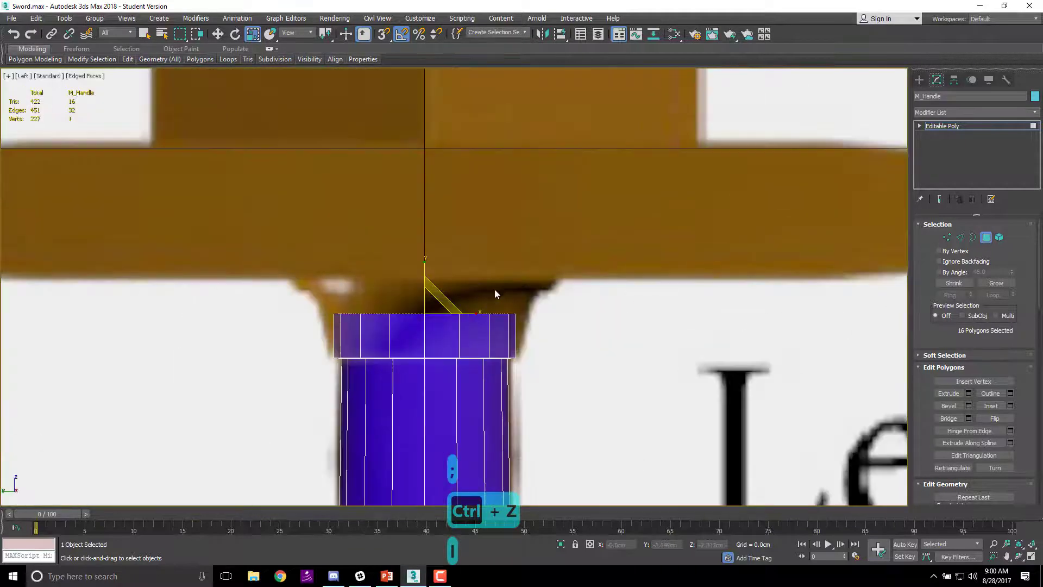
{"action": "key", "text": "w"}
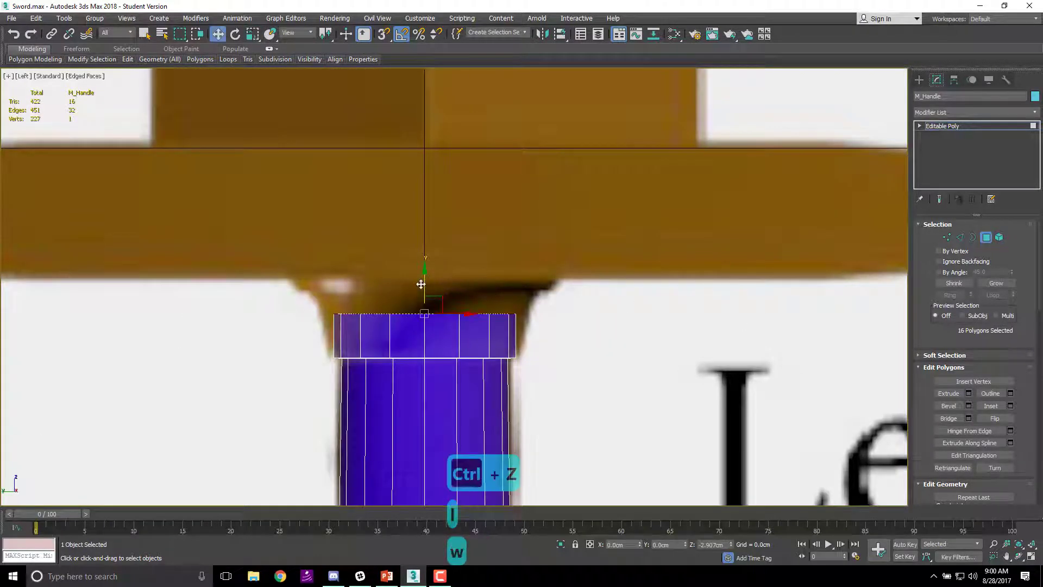
{"action": "mouse_move", "coordinate": [424, 285]}
{"action": "left_mouse_down"}
{"action": "mouse_move", "coordinate": [427, 256]}
{"action": "mouse_move", "coordinate": [434, 281]}
{"action": "left_mouse_up"}
- Scale the top faces outward so the collar flares toward the guard
{"action": "key", "text": "r"}
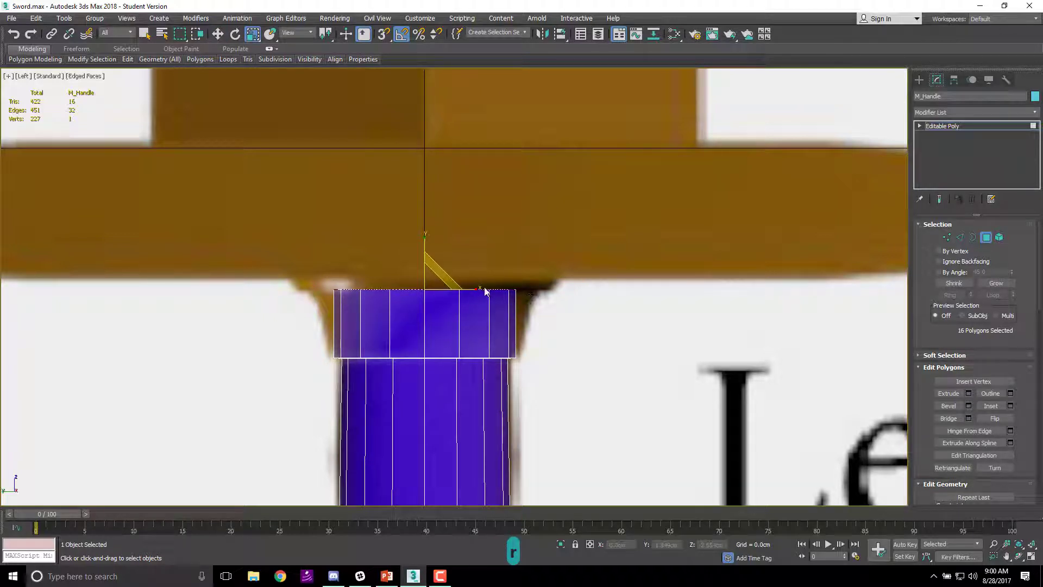
{"action": "left_click_drag", "start_coordinate": [473, 287], "coordinate": [481, 286]}
{"action": "middle_click_drag", "start_coordinate": [428, 318], "coordinate": [470, 362], "text": "alt"}
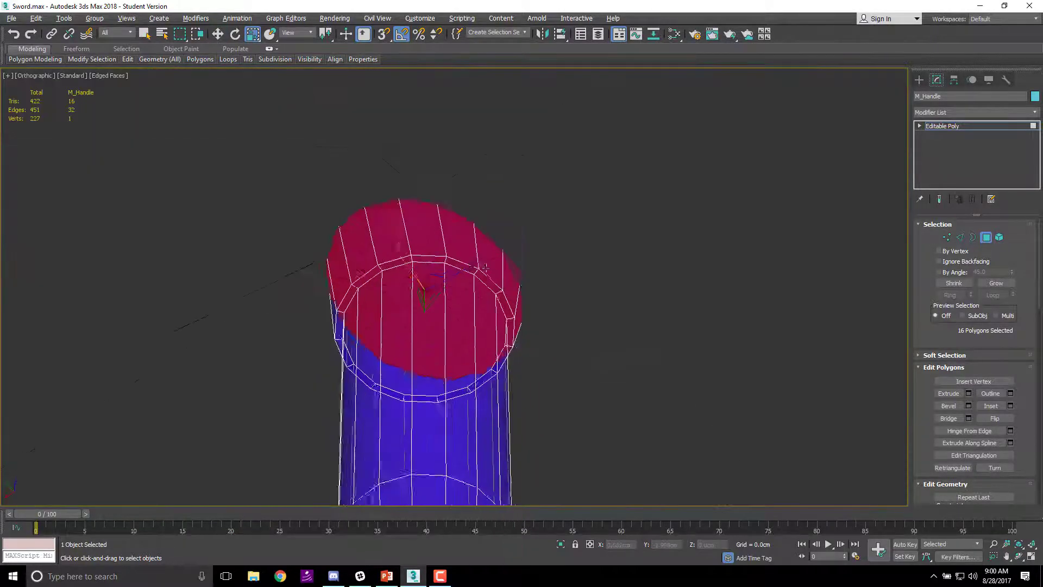
{"action": "key", "text": "l"}
{"action": "middle_click_drag", "start_coordinate": [479, 292], "coordinate": [480, 295], "text": "alt"}
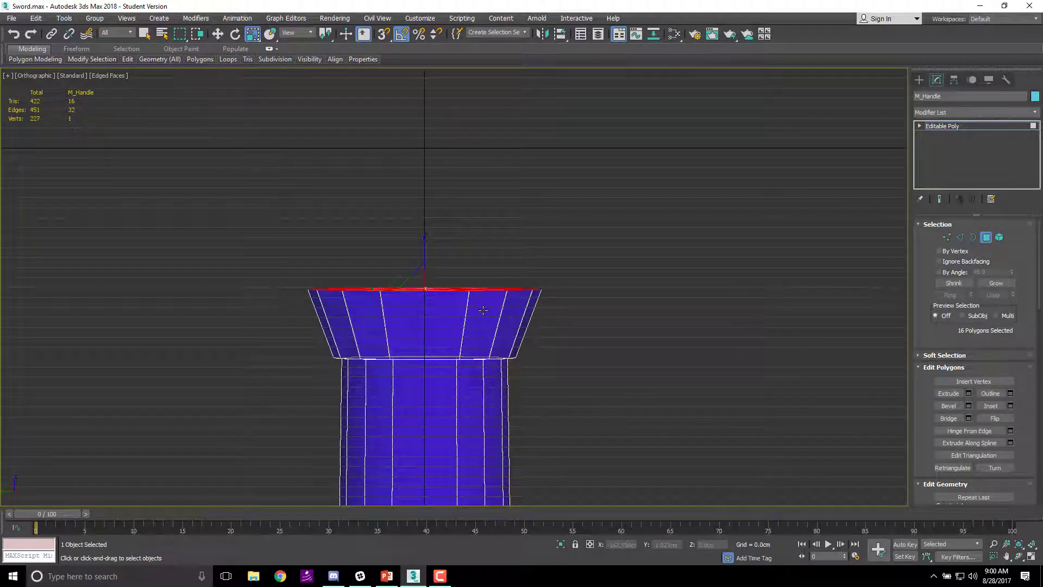
{"action": "key", "text": "ctrl+z"}
{"action": "key", "text": "ctrl+z"}
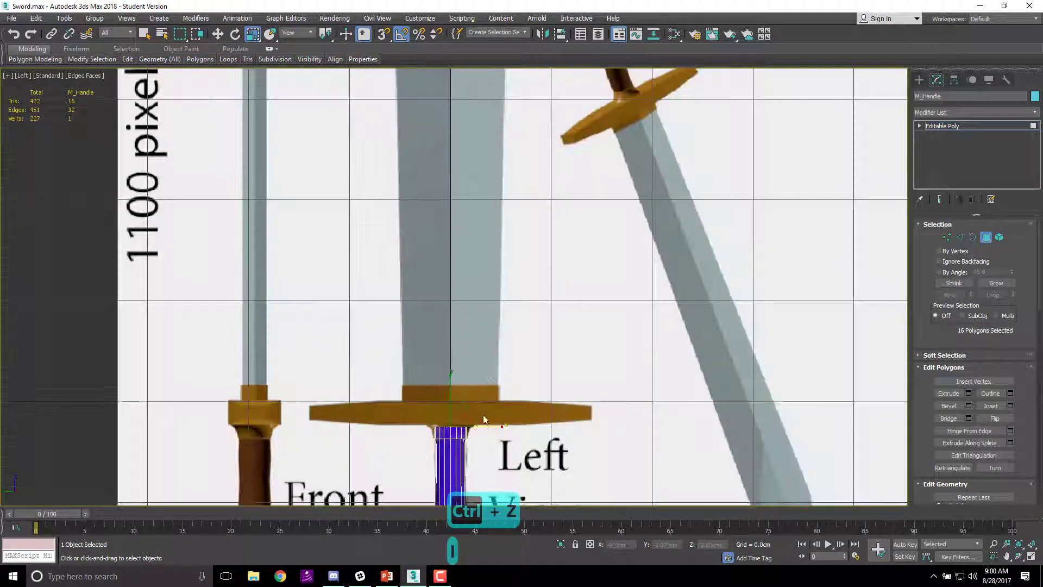
{"action": "middle_click_drag", "start_coordinate": [481, 419], "coordinate": [502, 265]}
{"action": "scroll", "coordinate": [490, 265], "scroll_direction": "up", "scroll_amount": 5}
{"action": "left_click_drag", "start_coordinate": [397, 301], "coordinate": [426, 277]}
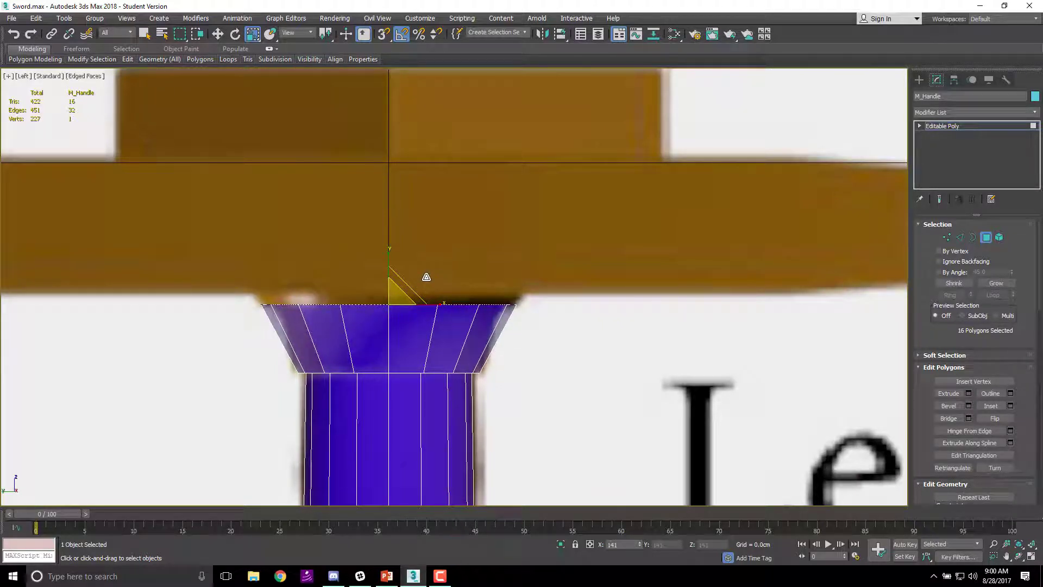
- Extrude the collar's top faces another 0.2cm into a thin lip and clear the selection
{"action": "left_click", "coordinate": [955, 396]}
{"action": "left_click", "coordinate": [968, 394]}
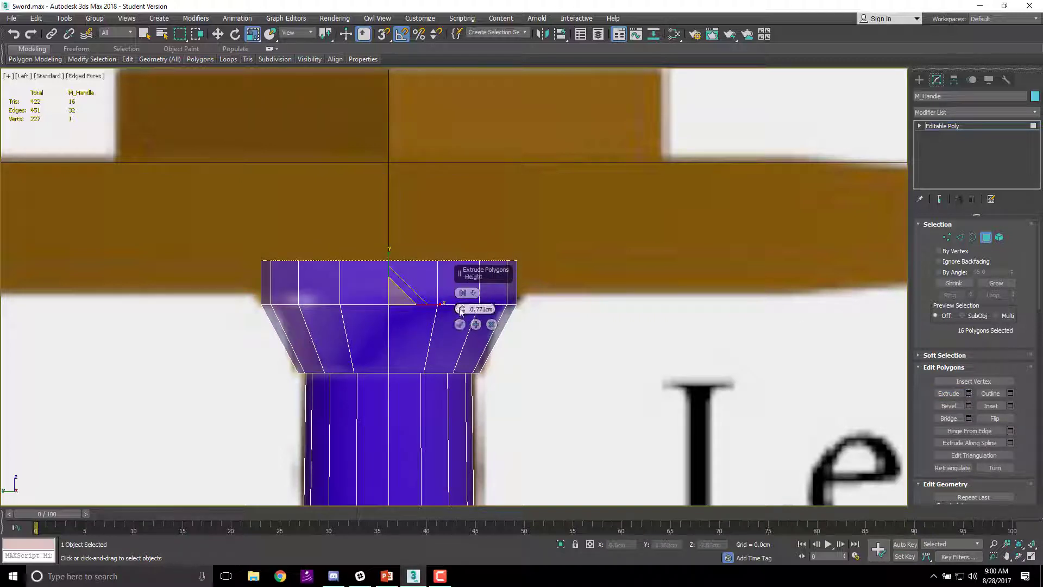
{"action": "left_click_drag", "start_coordinate": [462, 310], "coordinate": [460, 346]}
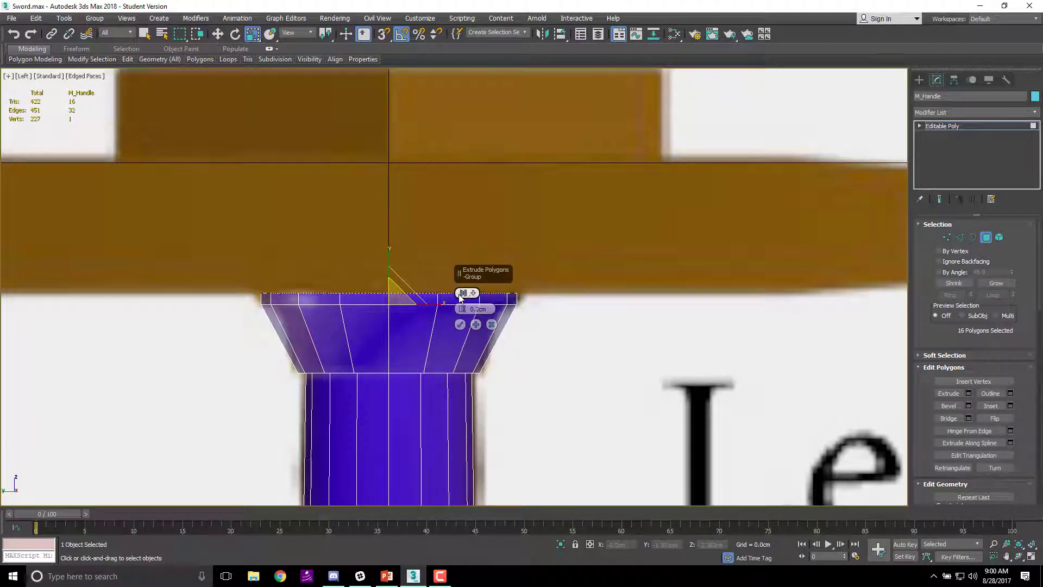
{"action": "left_click", "coordinate": [459, 325]}
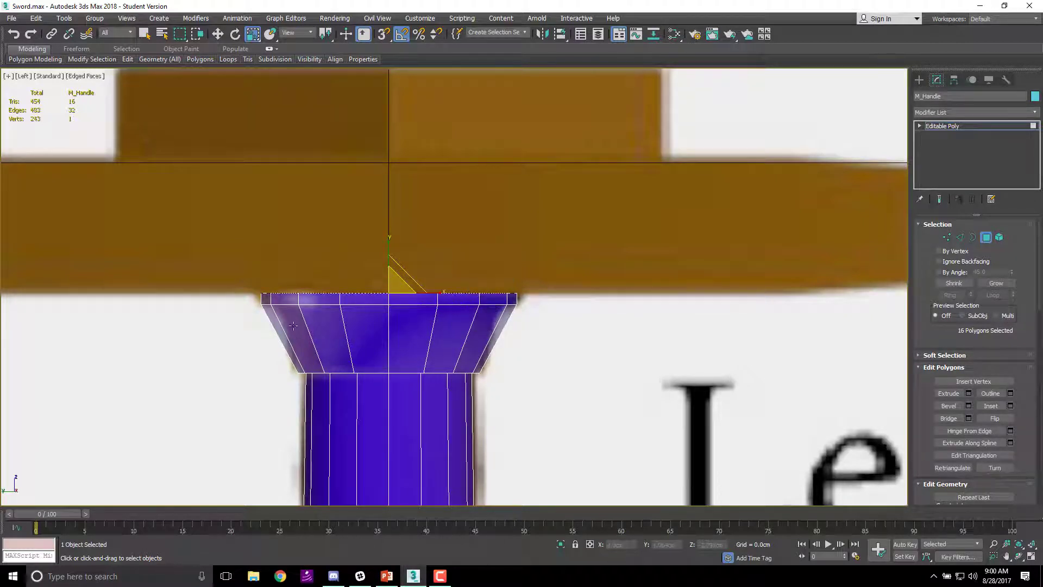
{"action": "left_click", "coordinate": [581, 340]}
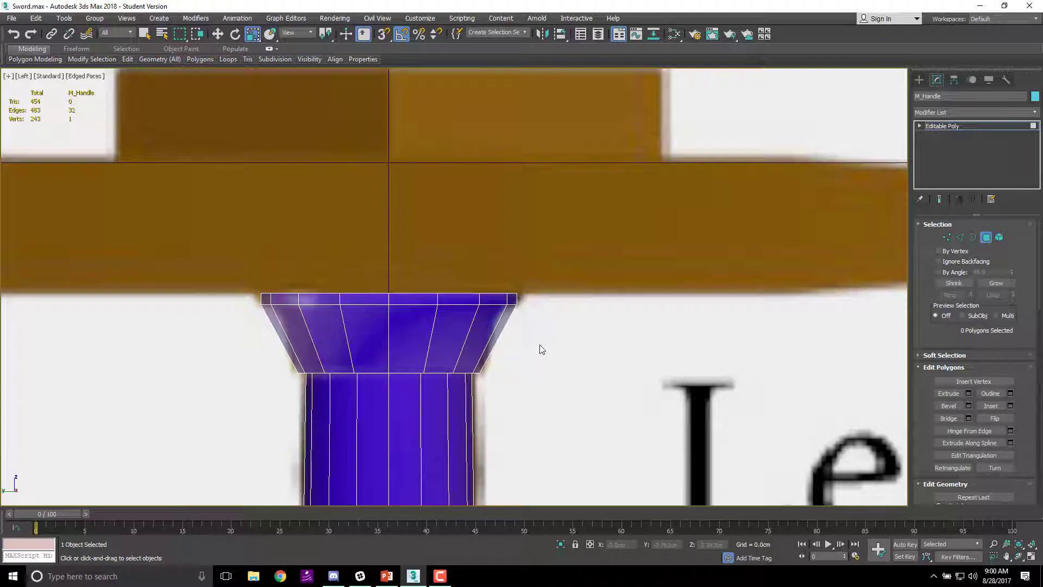
- Insert an edge loop around the flared collar and nudge it upward
{"action": "key", "text": "2"}
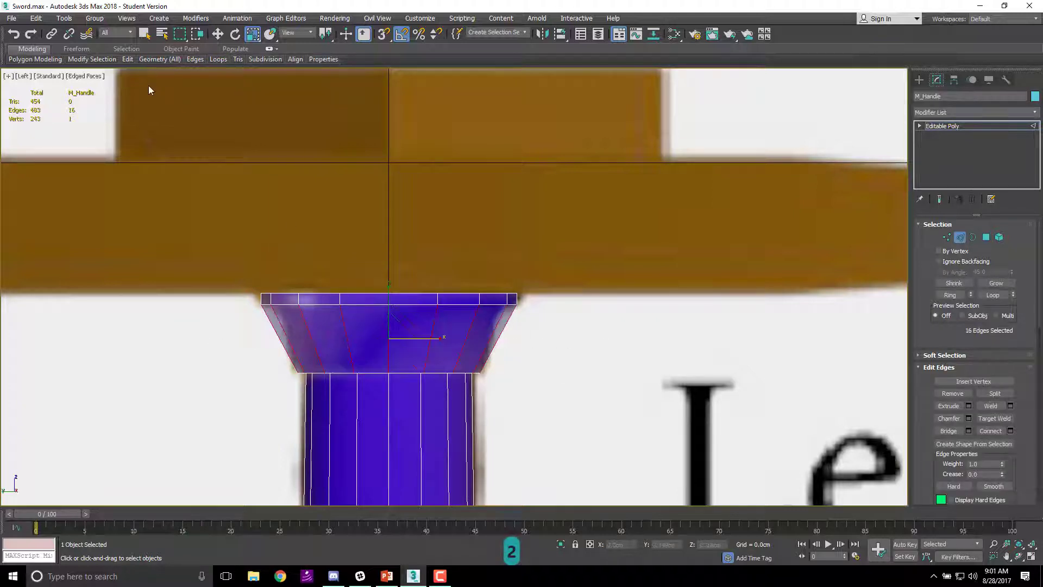
{"action": "mouse_move", "coordinate": [217, 64]}
{"action": "left_click", "coordinate": [223, 126]}
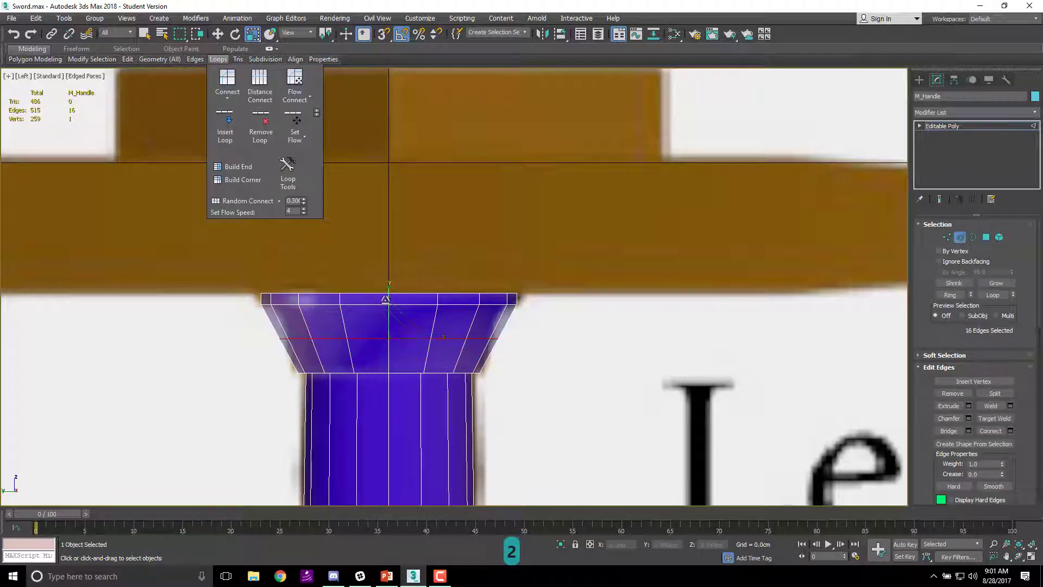
{"action": "key", "text": "w"}
{"action": "mouse_move", "coordinate": [390, 313]}
{"action": "left_mouse_down"}
{"action": "mouse_move", "coordinate": [396, 293]}
{"action": "mouse_move", "coordinate": [394, 319]}
{"action": "left_mouse_up"}
{"action": "key", "text": "r"}
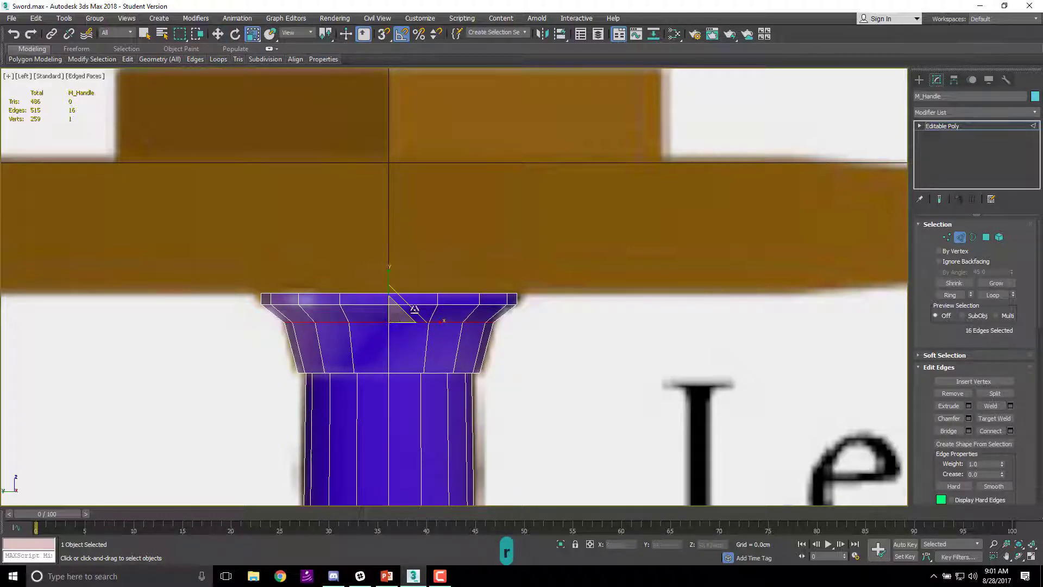
- Insert a second edge loop just below the handle's rim and raise it slightly
{"action": "left_click_drag", "start_coordinate": [527, 312], "coordinate": [477, 320]}
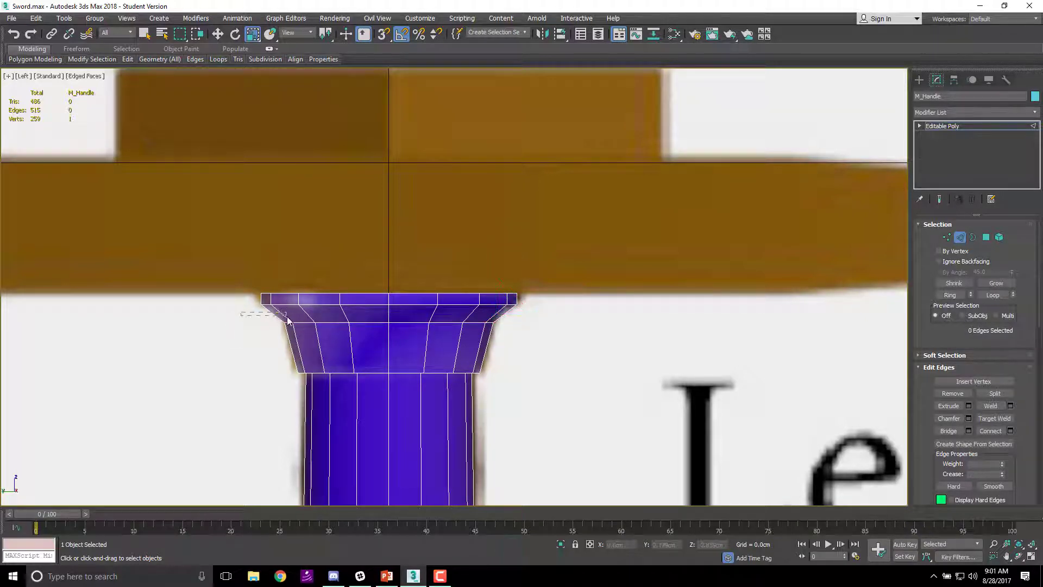
{"action": "mouse_move", "coordinate": [226, 58]}
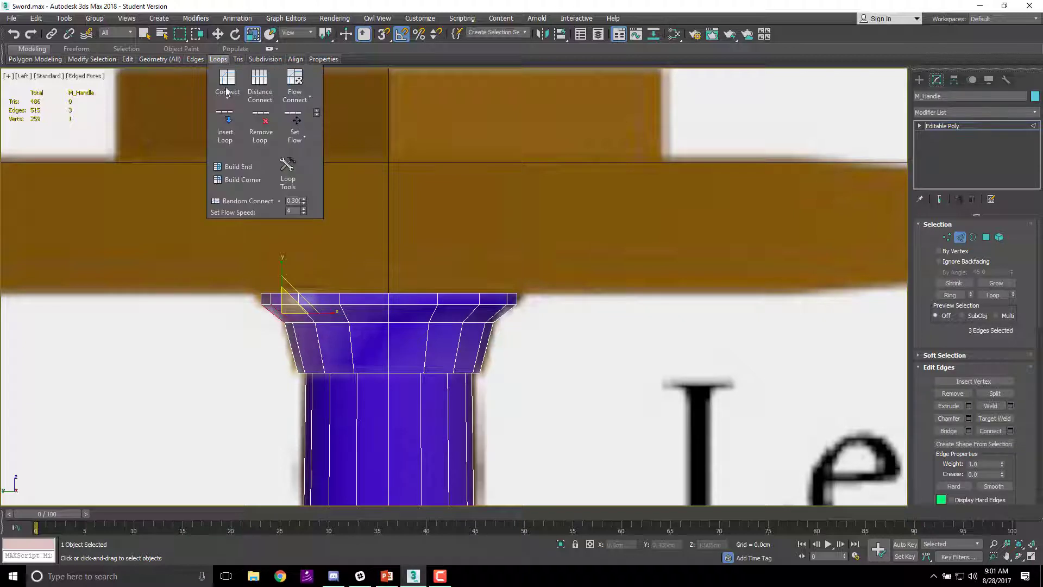
{"action": "left_click", "coordinate": [225, 126]}
{"action": "scroll", "coordinate": [364, 309], "scroll_direction": "up", "scroll_amount": 3}
{"action": "scroll", "coordinate": [379, 300], "scroll_direction": "up", "scroll_amount": 2}
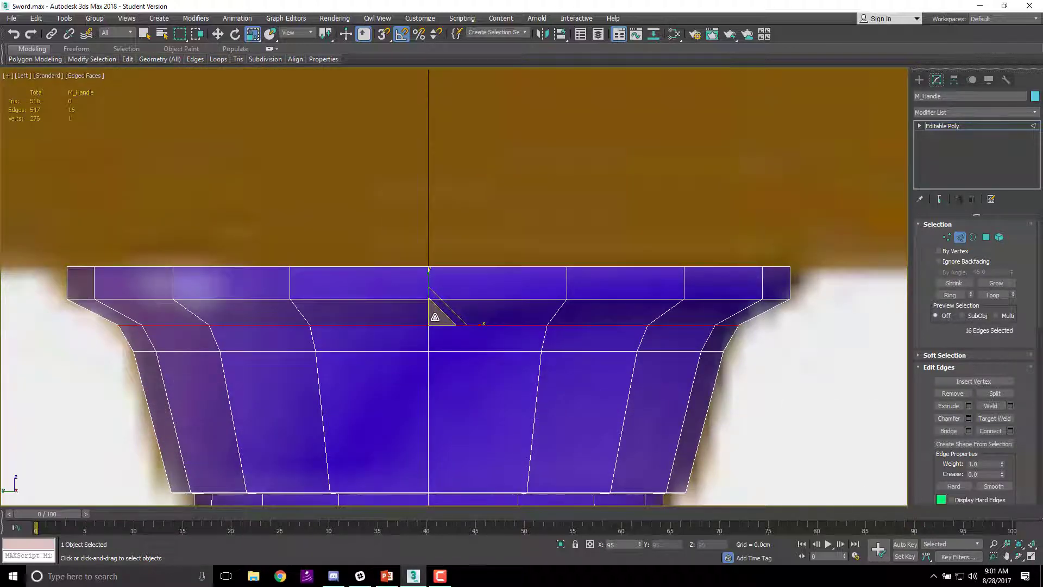
{"action": "key", "text": "w"}
{"action": "left_click_drag", "start_coordinate": [429, 290], "coordinate": [430, 287]}
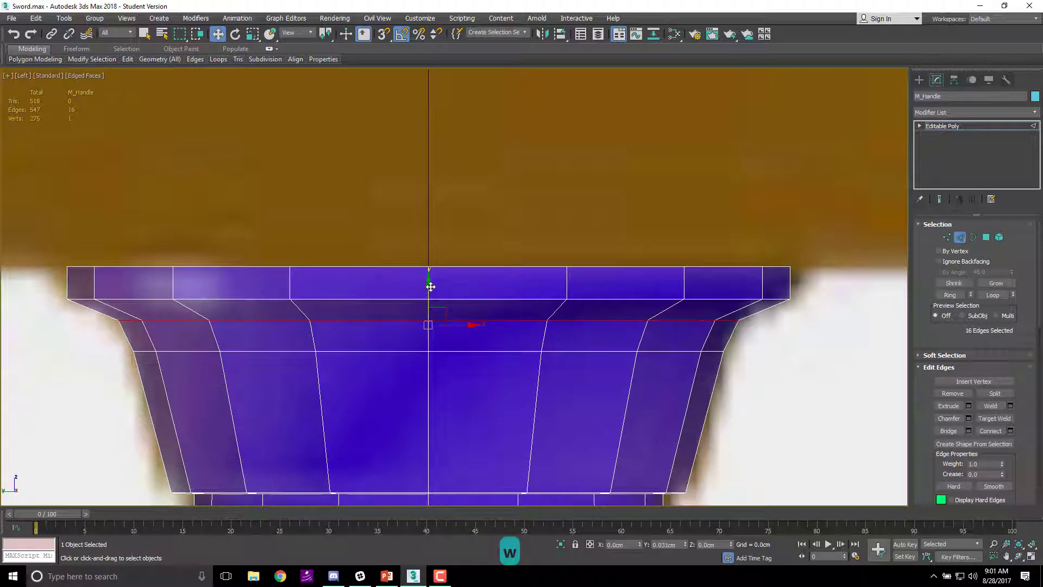
{"action": "scroll", "coordinate": [426, 295], "scroll_direction": "down", "scroll_amount": 5}
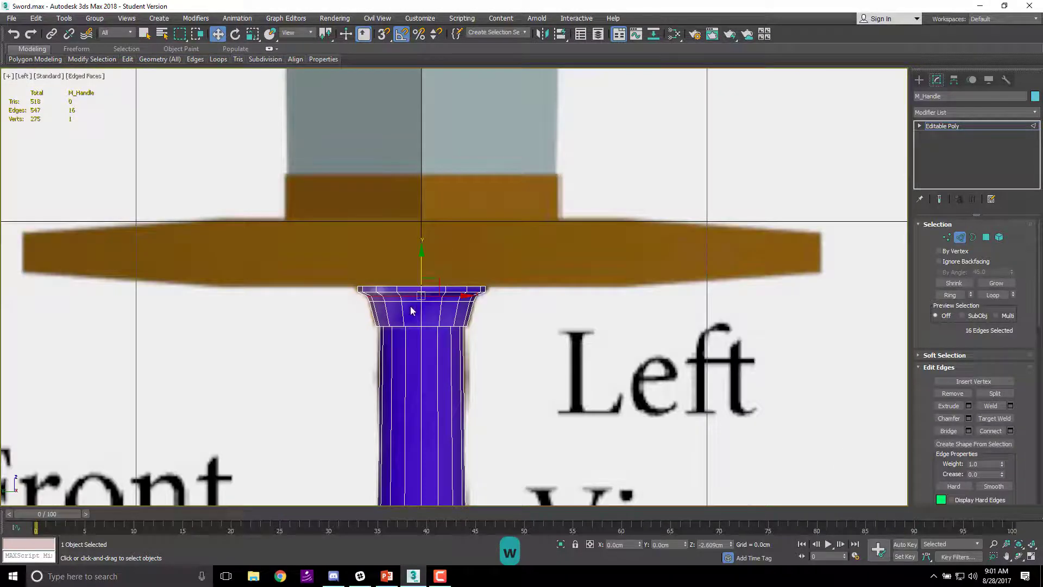
{"action": "middle_click_drag", "start_coordinate": [413, 310], "coordinate": [447, 298], "text": "alt"}
{"action": "key", "text": "l"}
{"action": "middle_click_drag", "start_coordinate": [460, 379], "coordinate": [481, 122]}
{"action": "scroll", "coordinate": [488, 163], "scroll_direction": "up", "scroll_amount": 5}
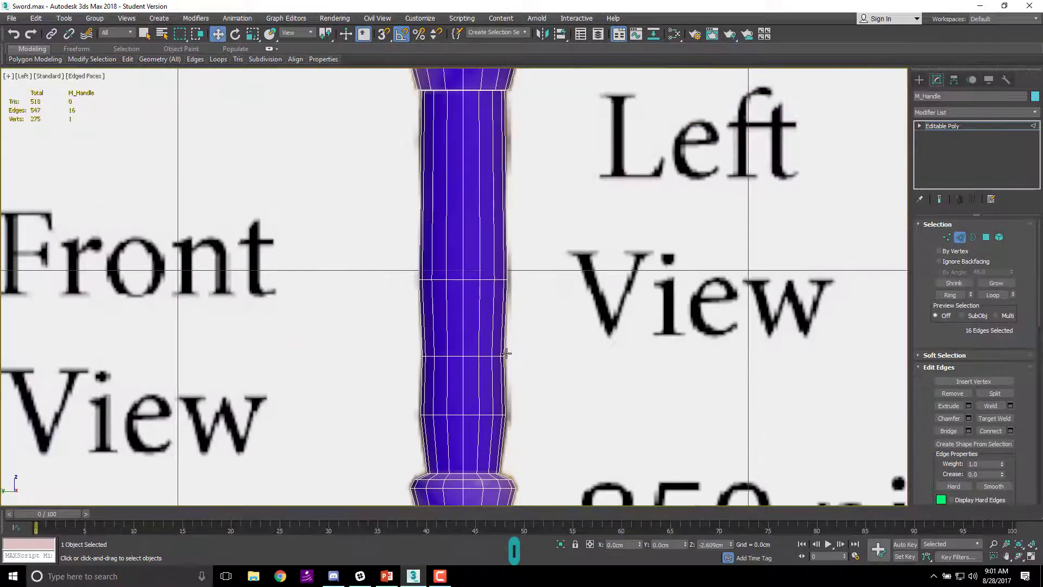
{"action": "middle_click_drag", "start_coordinate": [470, 190], "coordinate": [427, 239]}
{"action": "scroll", "coordinate": [470, 187], "scroll_direction": "up", "scroll_amount": 3}
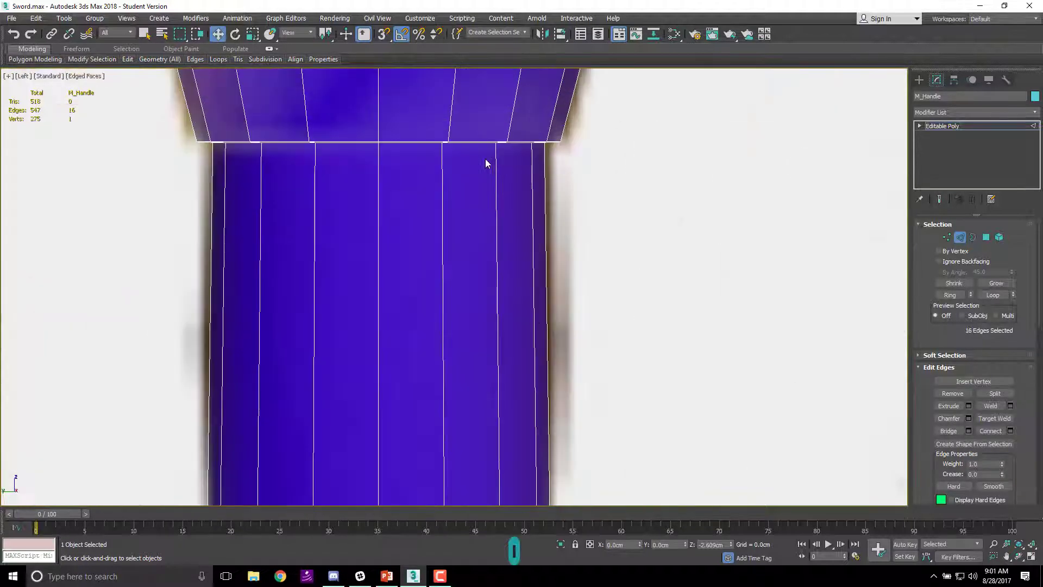
{"action": "scroll", "coordinate": [510, 246], "scroll_direction": "down", "scroll_amount": 3}
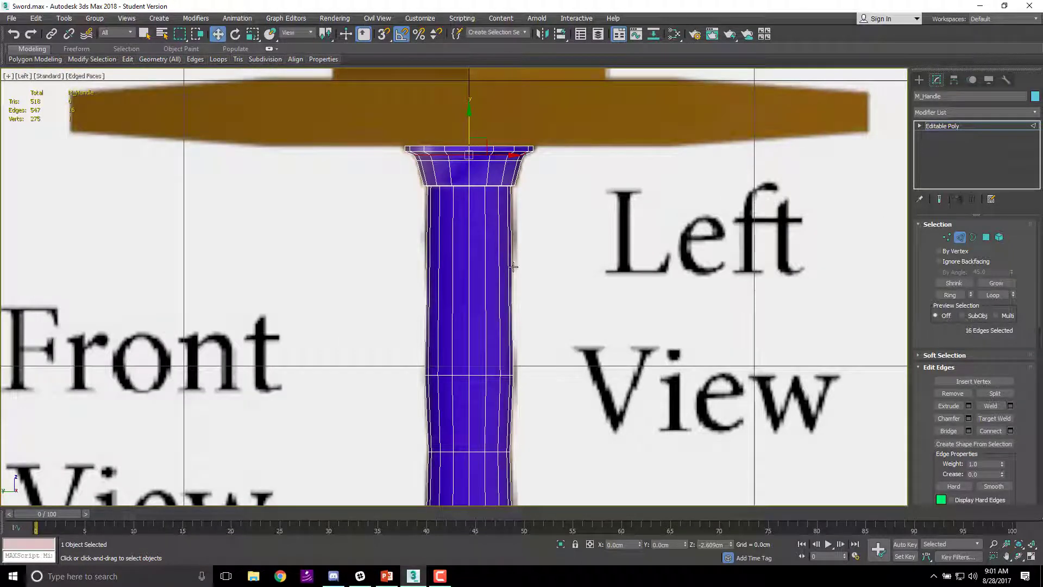
- Insert an edge loop across the shaft, move it down and scale it wider to bulge the grip
{"action": "key", "text": "2"}
{"action": "left_click_drag", "start_coordinate": [282, 272], "coordinate": [286, 272]}
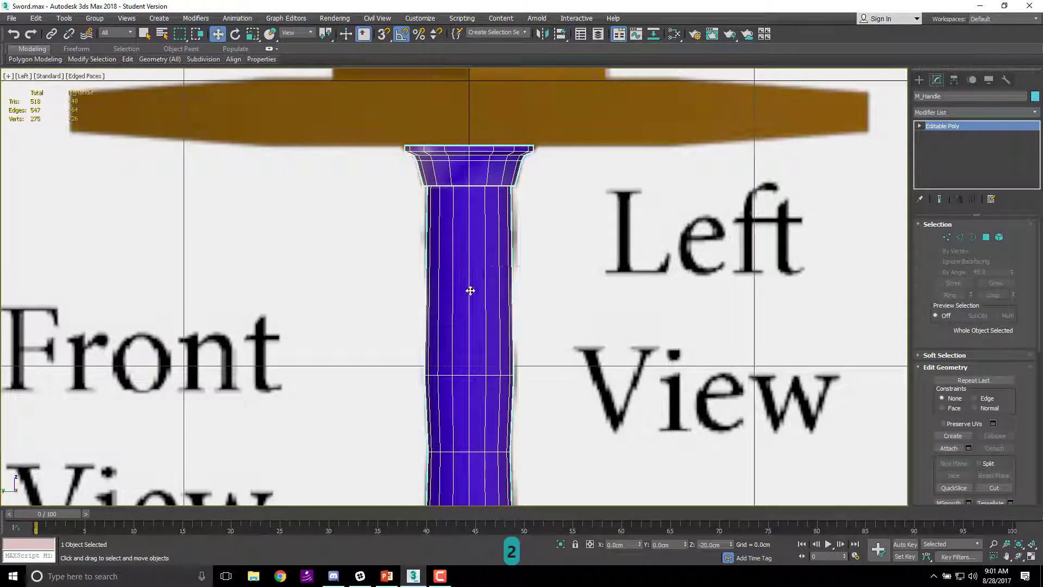
{"action": "key", "text": "2"}
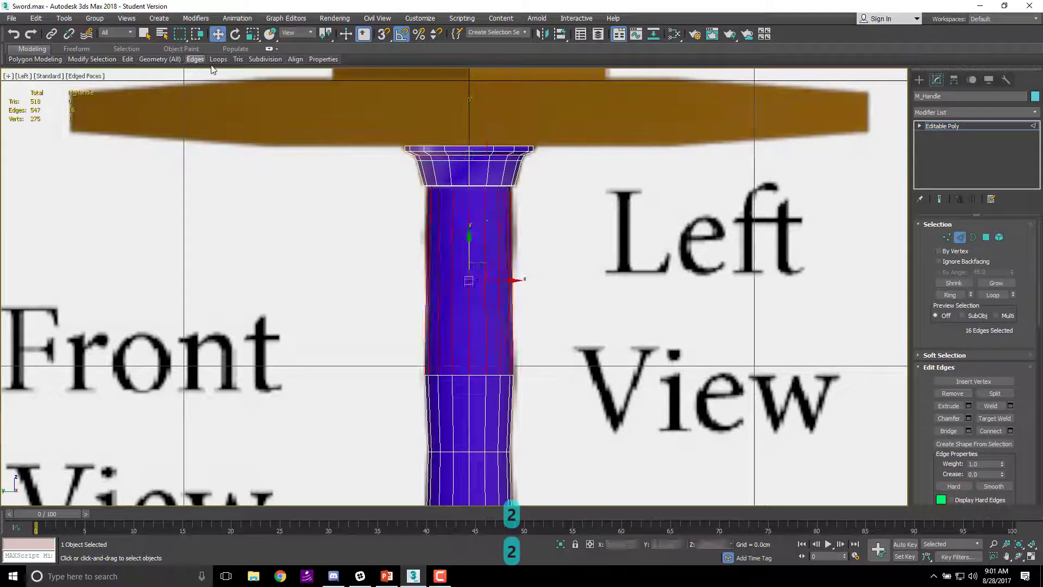
{"action": "mouse_move", "coordinate": [218, 61]}
{"action": "left_click", "coordinate": [226, 130]}
{"action": "scroll", "coordinate": [480, 278], "scroll_direction": "up", "scroll_amount": 3}
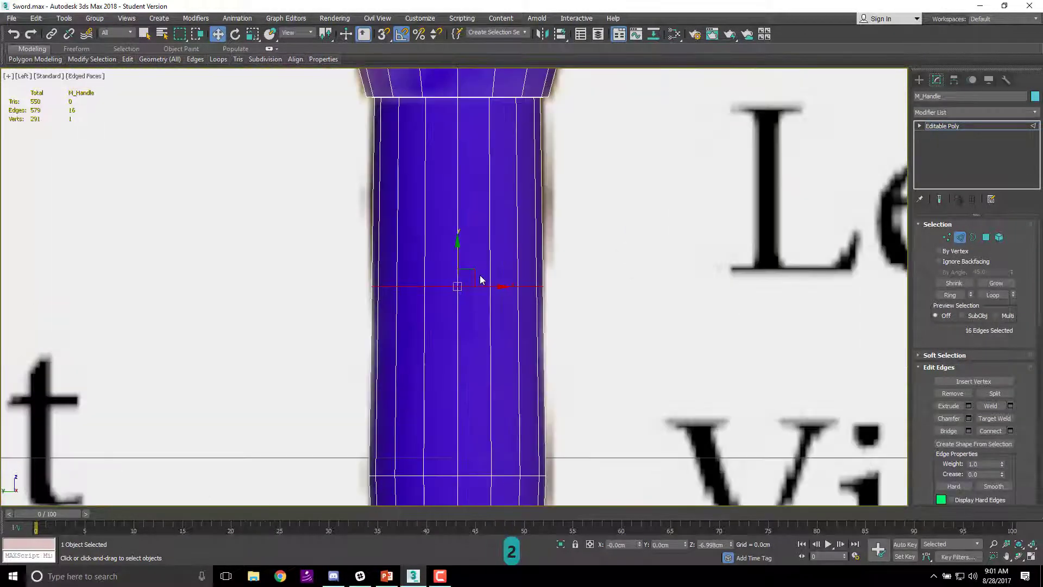
{"action": "scroll", "coordinate": [465, 322], "scroll_direction": "down", "scroll_amount": 4}
{"action": "scroll", "coordinate": [477, 351], "scroll_direction": "down", "scroll_amount": 2}
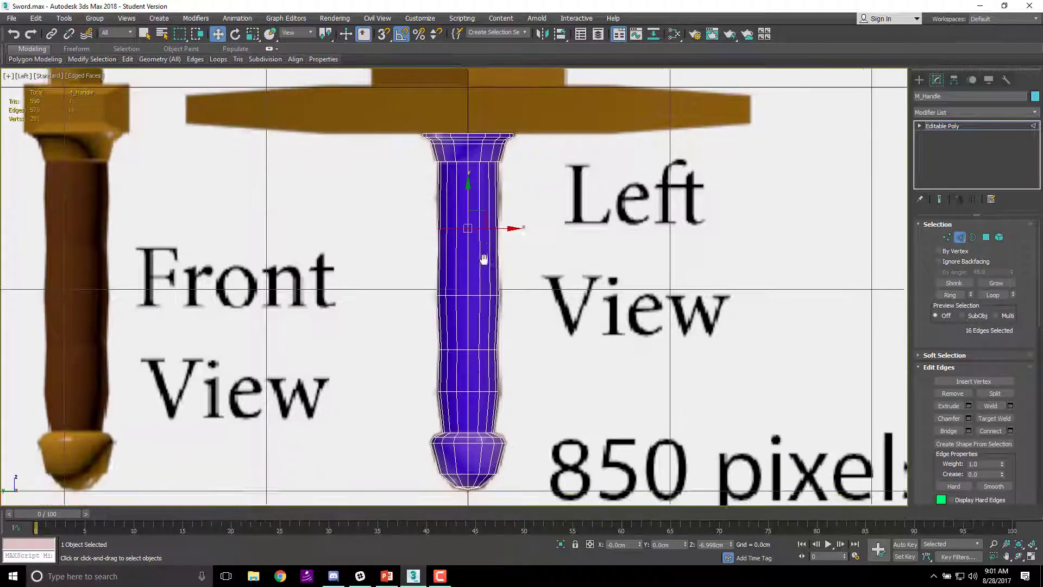
{"action": "scroll", "coordinate": [468, 264], "scroll_direction": "up", "scroll_amount": 5}
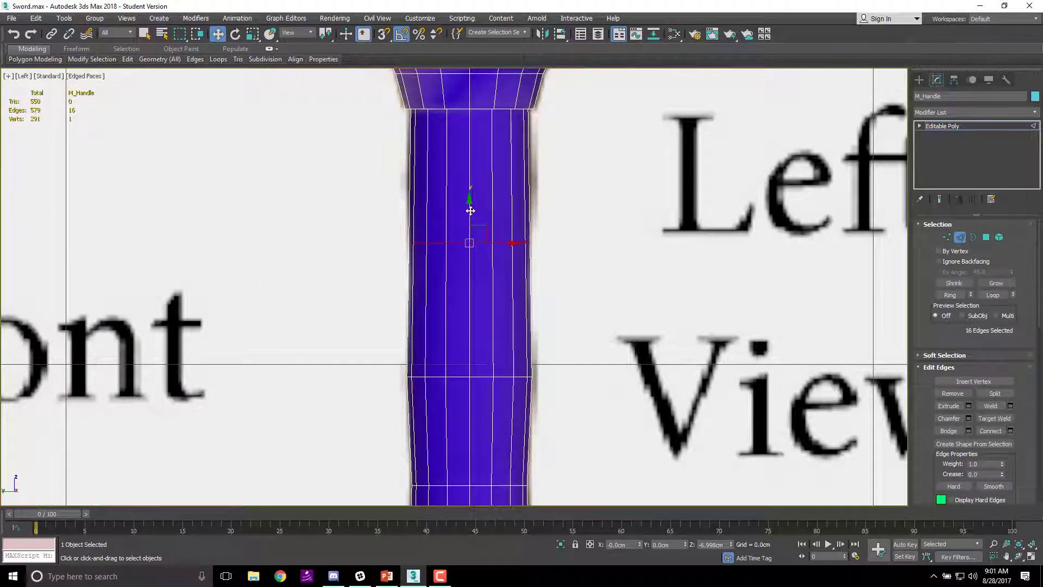
{"action": "left_click_drag", "start_coordinate": [468, 205], "coordinate": [492, 262]}
{"action": "key", "text": "r"}
{"action": "mouse_move", "coordinate": [538, 270]}
{"action": "middle_mouse_down"}
{"action": "mouse_move", "coordinate": [537, 252]}
{"action": "mouse_move", "coordinate": [542, 275]}
{"action": "middle_mouse_up"}
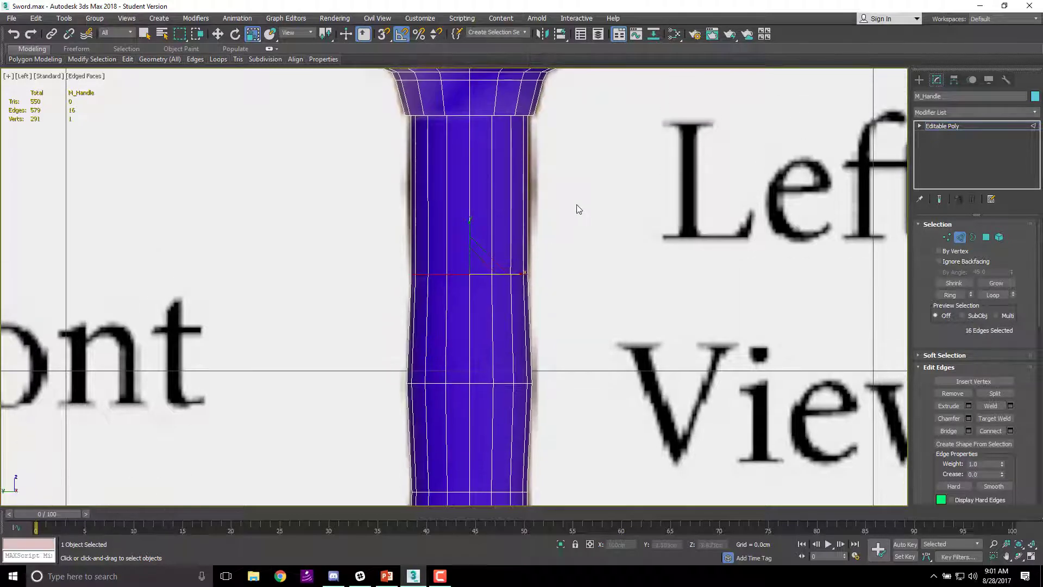
- Add another edge loop across the upper shaft's vertical edges
{"action": "left_click_drag", "start_coordinate": [576, 204], "coordinate": [343, 204]}
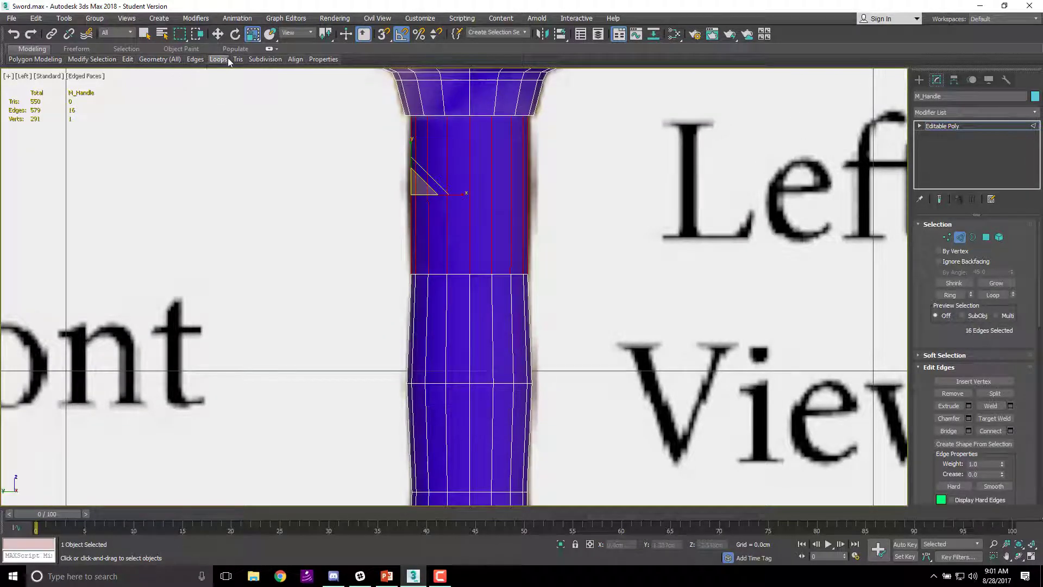
{"action": "mouse_move", "coordinate": [227, 60]}
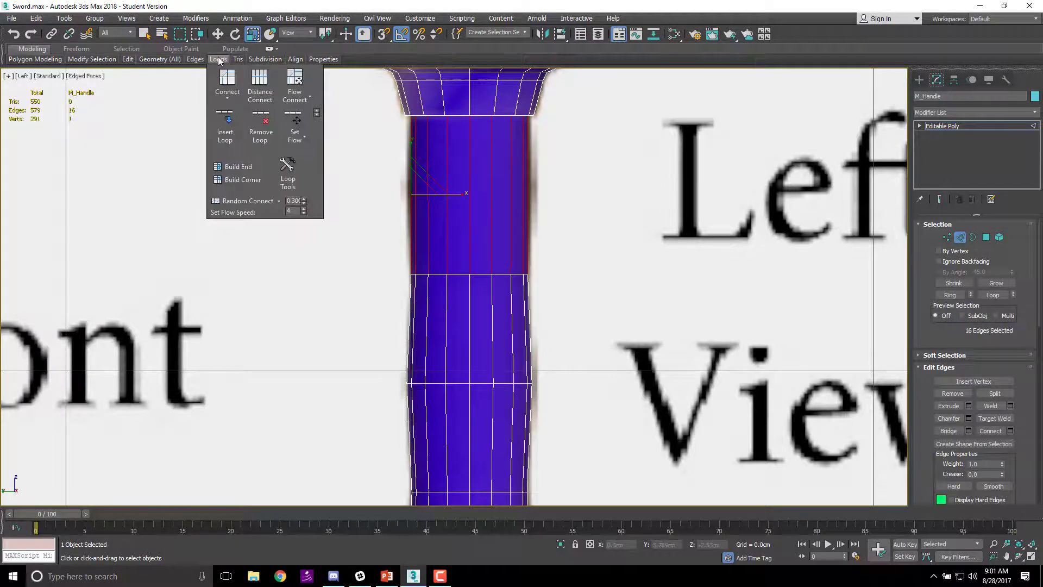
{"action": "left_click", "coordinate": [224, 125]}
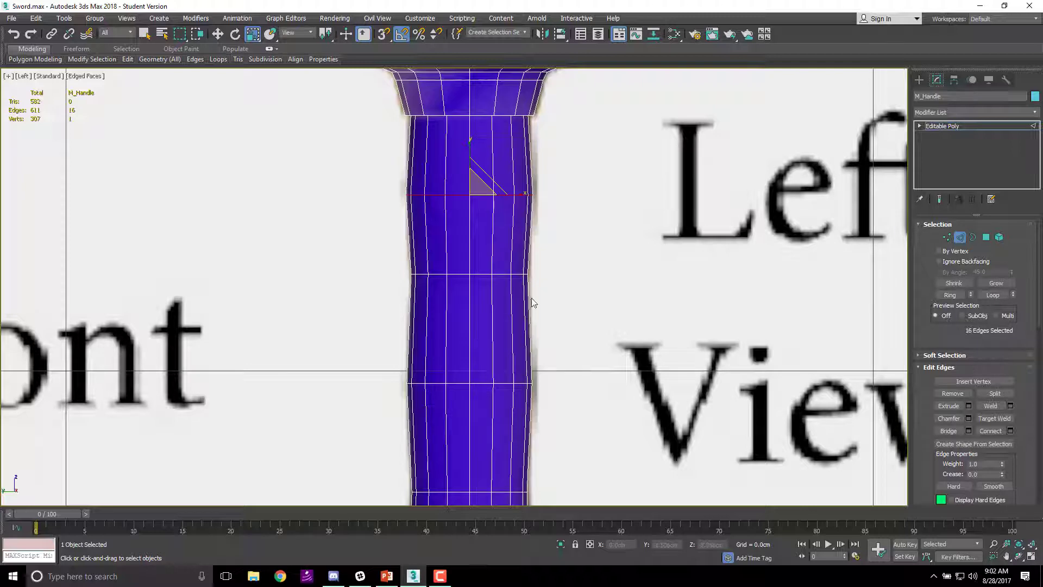
{"action": "scroll", "coordinate": [534, 294], "scroll_direction": "down", "scroll_amount": 3}
{"action": "middle_click_drag", "start_coordinate": [537, 338], "coordinate": [551, 254]}
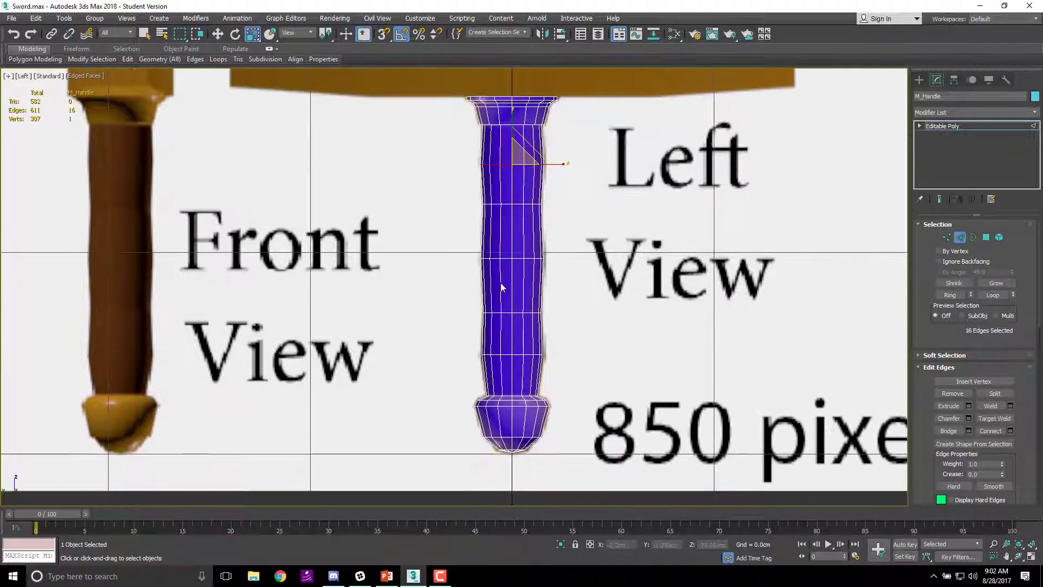
{"action": "scroll", "coordinate": [501, 287], "scroll_direction": "down", "scroll_amount": 3}
{"action": "middle_click_drag", "start_coordinate": [501, 287], "coordinate": [495, 258], "text": "alt"}
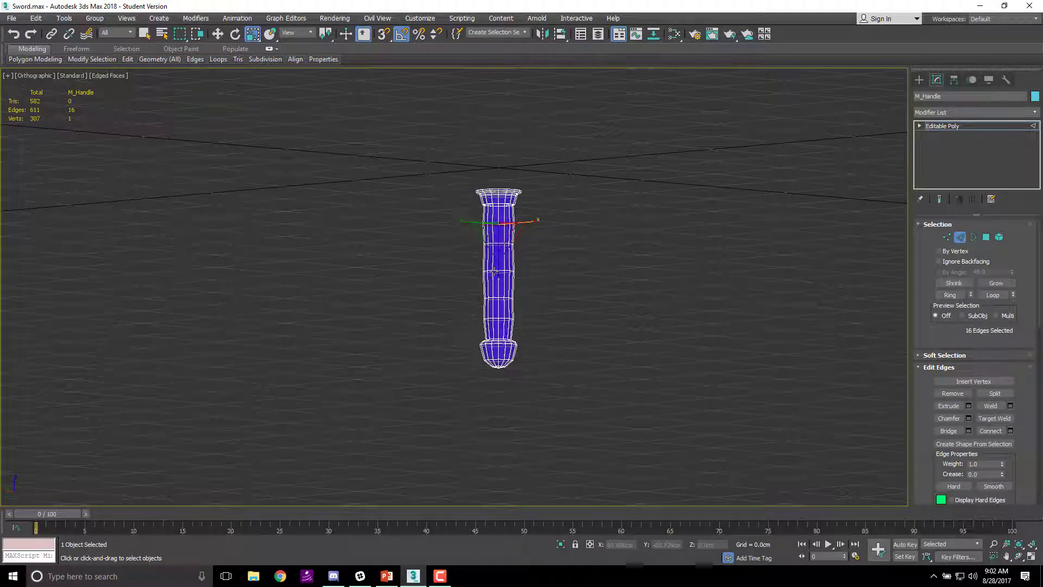
- Select and delete the handle's 16 top cap polygons
{"action": "key", "text": "l"}
{"action": "scroll", "coordinate": [499, 237], "scroll_direction": "up", "scroll_amount": 8}
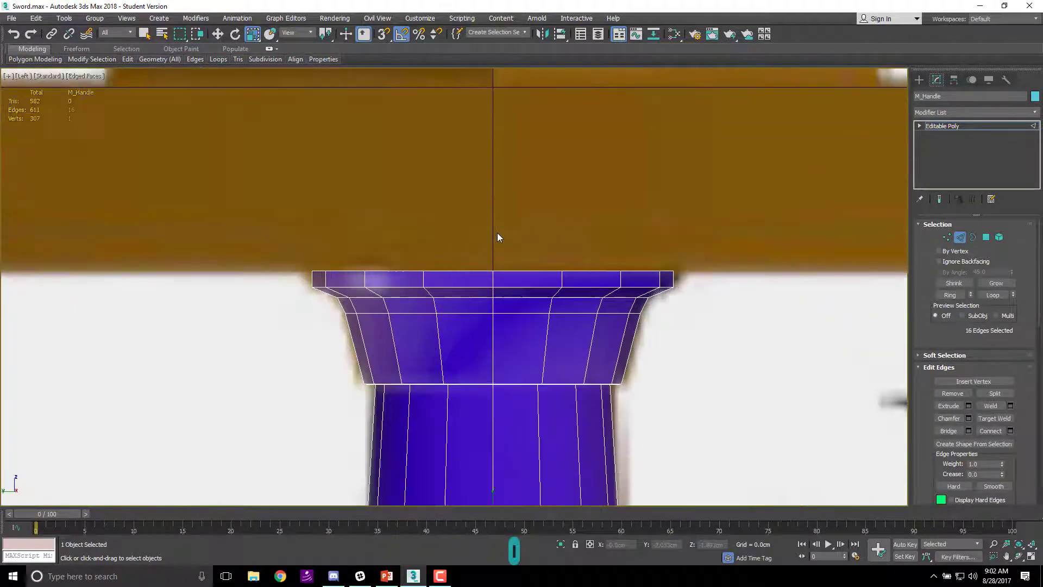
{"action": "key", "text": "4"}
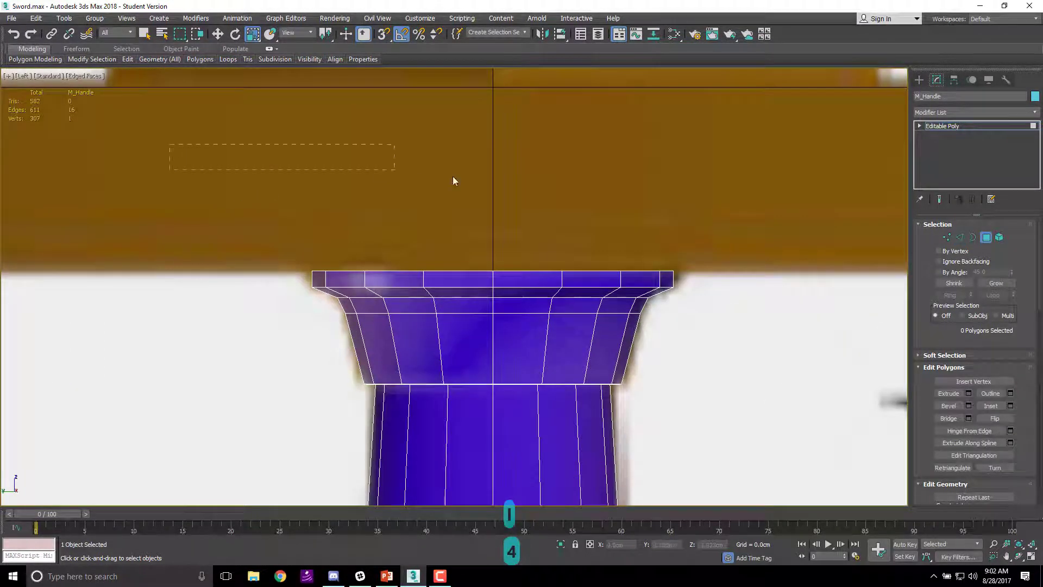
{"action": "left_click_drag", "start_coordinate": [786, 274], "coordinate": [789, 282]}
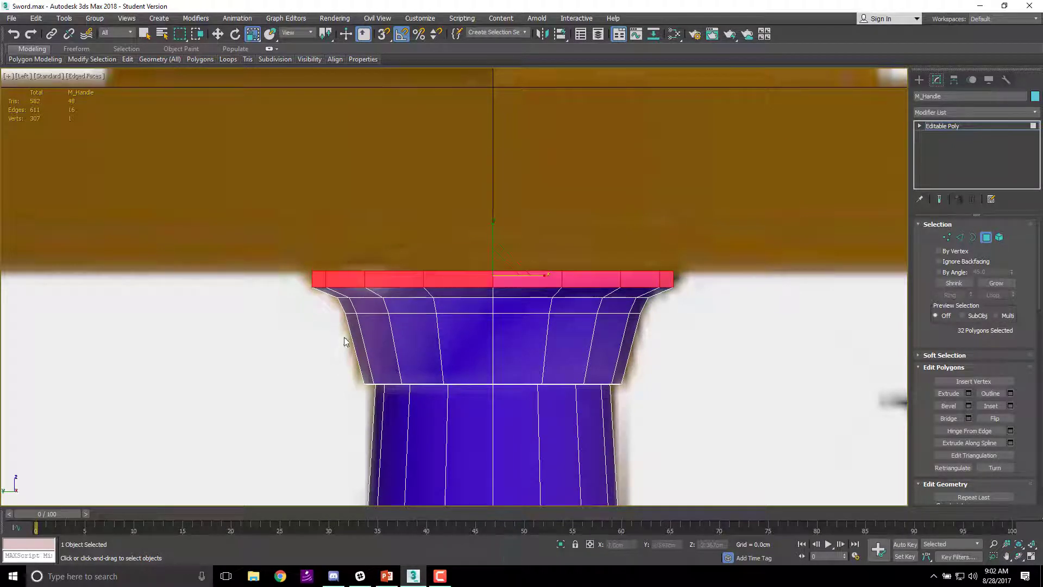
{"action": "left_click_drag", "start_coordinate": [733, 284], "coordinate": [734, 283], "text": "alt"}
{"action": "middle_click_drag", "start_coordinate": [207, 269], "coordinate": [231, 281], "text": "alt"}
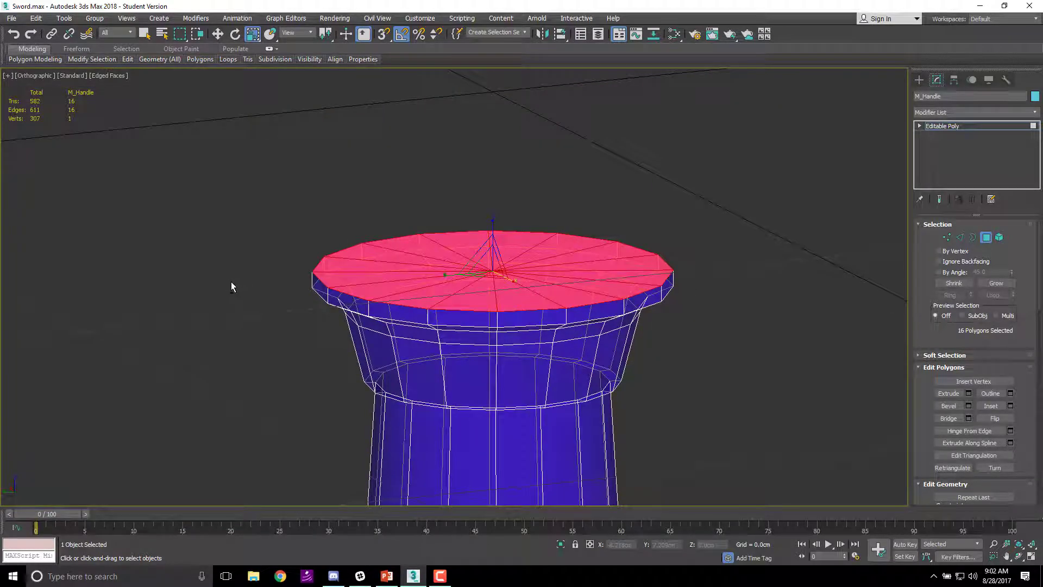
{"action": "key", "text": "Delete"}
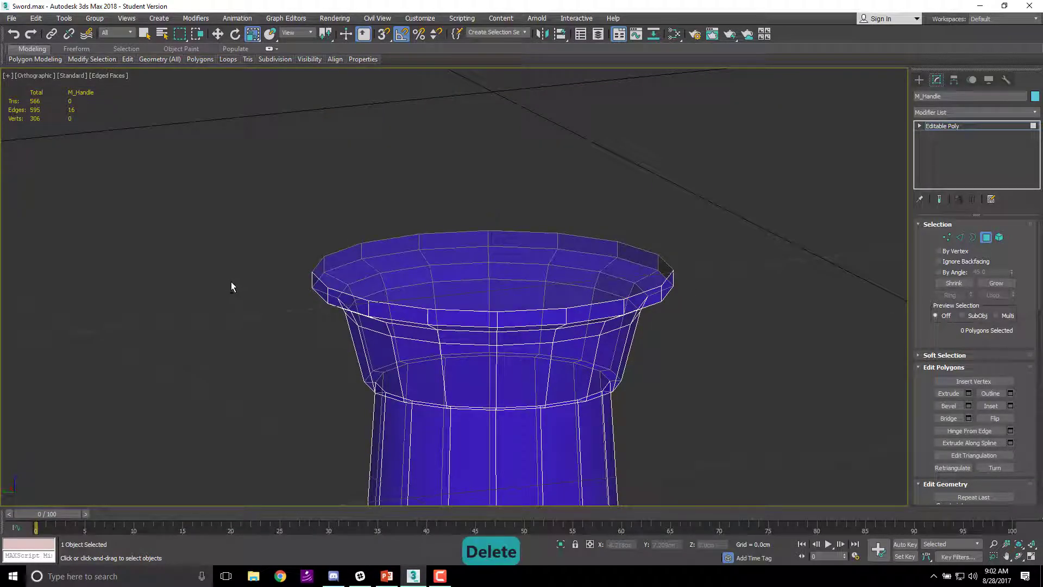
- Reselect the handle and switch to Border editing
{"action": "key", "text": "4"}
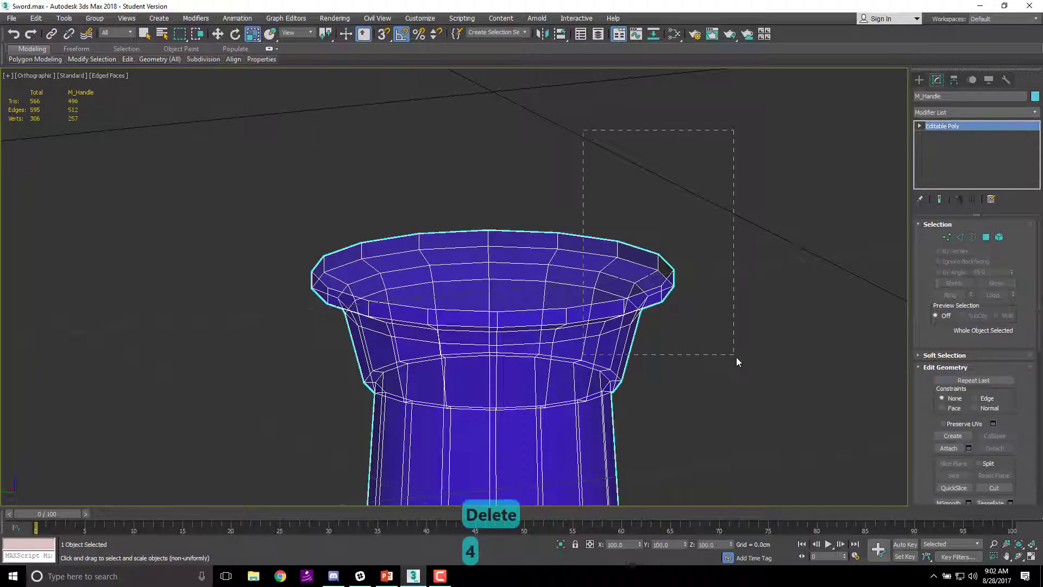
{"action": "left_click_drag", "start_coordinate": [736, 357], "coordinate": [735, 354]}
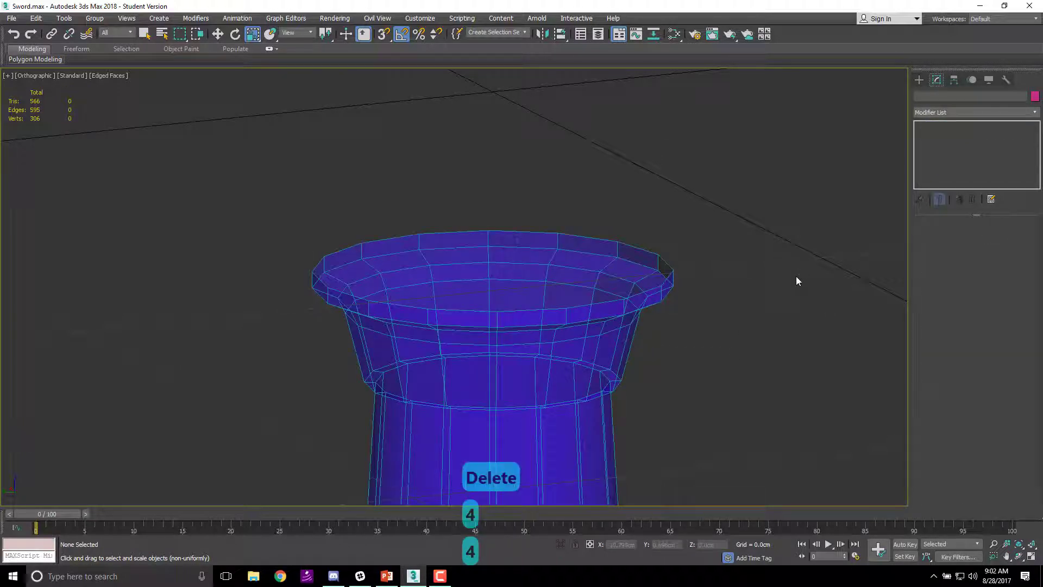
{"action": "key", "text": "4"}
{"action": "key", "text": "3"}
{"action": "left_click", "coordinate": [611, 288]}
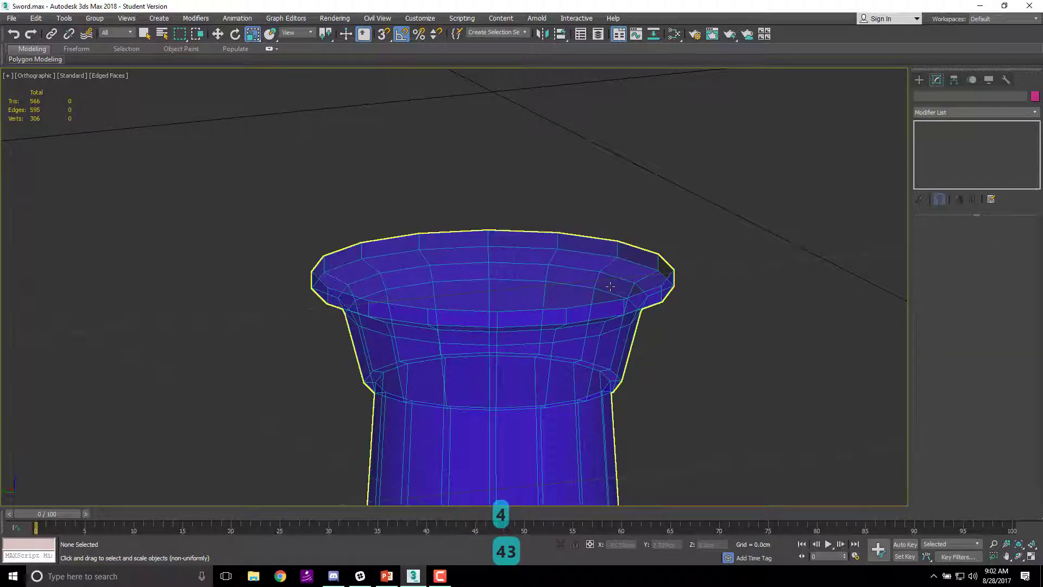
- Raise the open top rim slightly, then inspect the handle's closed bottom end
{"action": "key", "text": "3"}
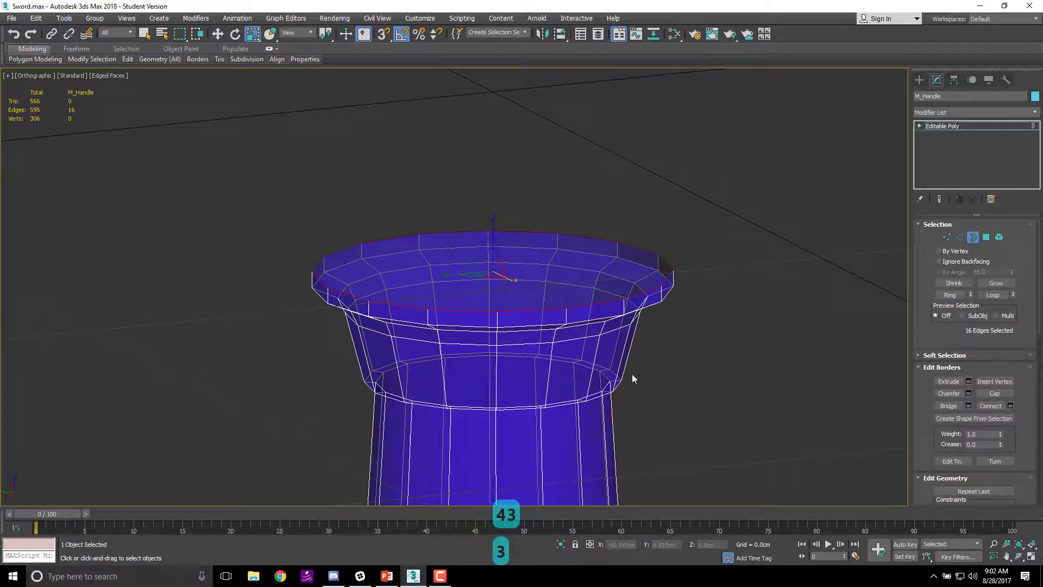
{"action": "scroll", "coordinate": [631, 376], "scroll_direction": "up", "scroll_amount": 3}
{"action": "middle_click_drag", "start_coordinate": [631, 376], "coordinate": [651, 335], "text": "alt"}
{"action": "scroll", "coordinate": [592, 372], "scroll_direction": "down", "scroll_amount": 2}
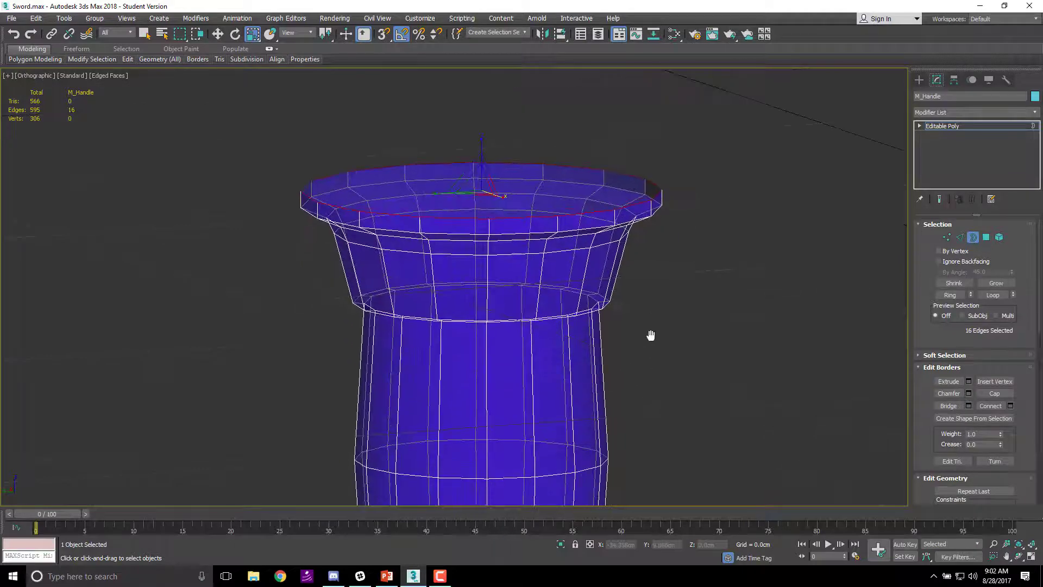
{"action": "key", "text": "l"}
{"action": "scroll", "coordinate": [503, 217], "scroll_direction": "up", "scroll_amount": 6}
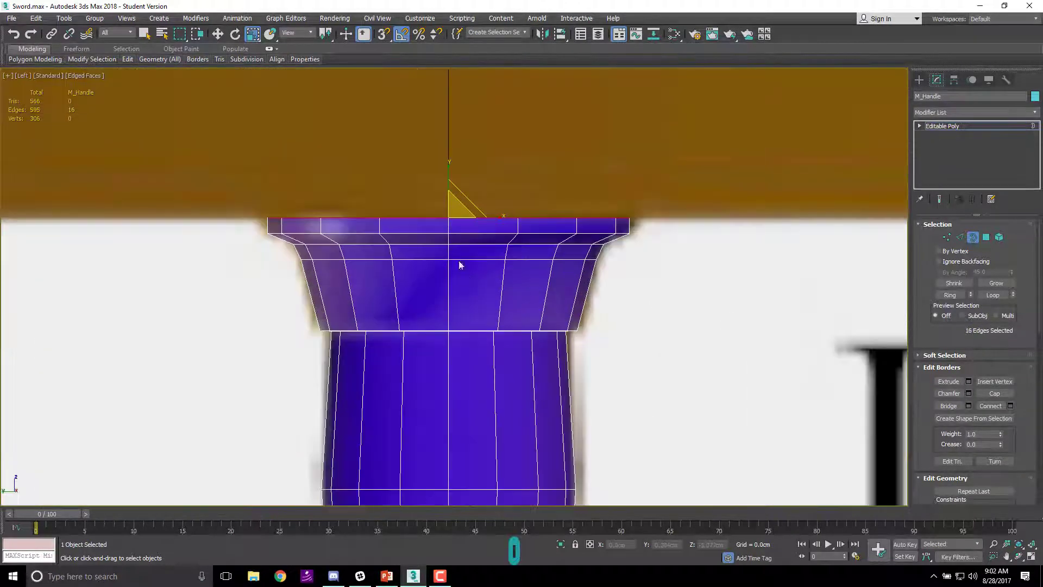
{"action": "key", "text": "w"}
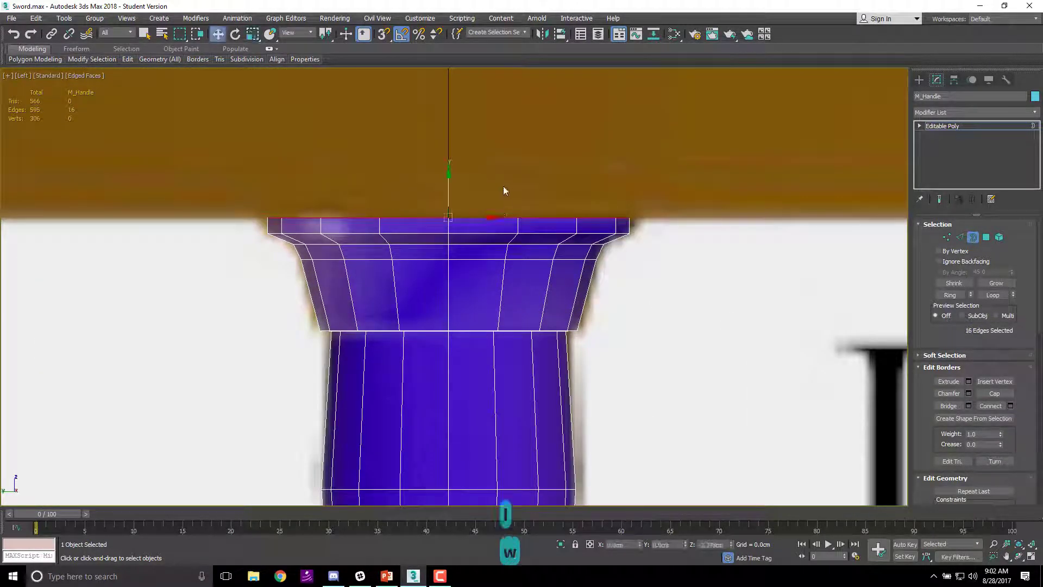
{"action": "left_click_drag", "start_coordinate": [450, 193], "coordinate": [450, 179]}
{"action": "scroll", "coordinate": [576, 200], "scroll_direction": "down", "scroll_amount": 5}
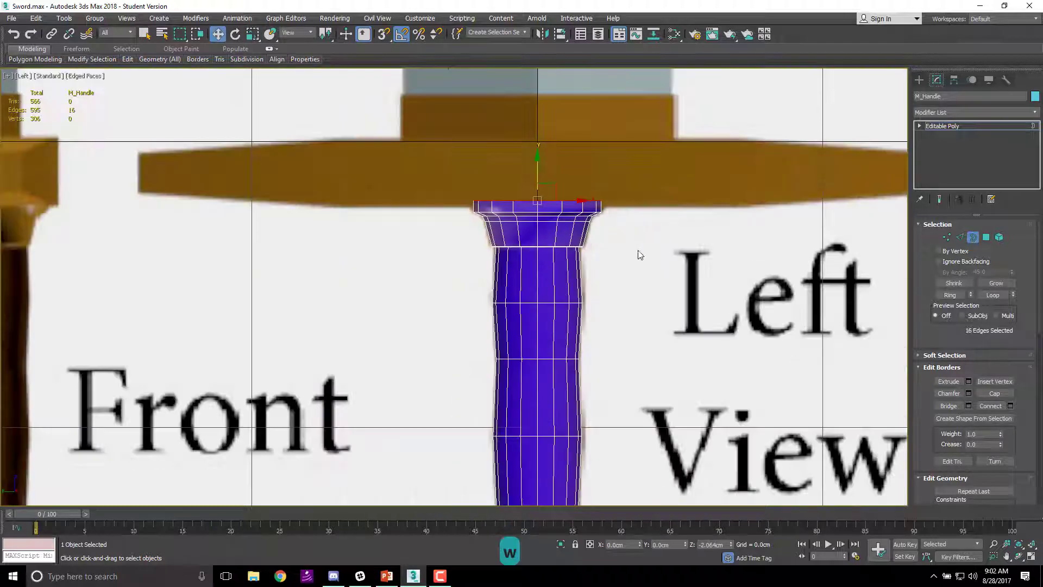
{"action": "middle_click_drag", "start_coordinate": [636, 328], "coordinate": [633, 128]}
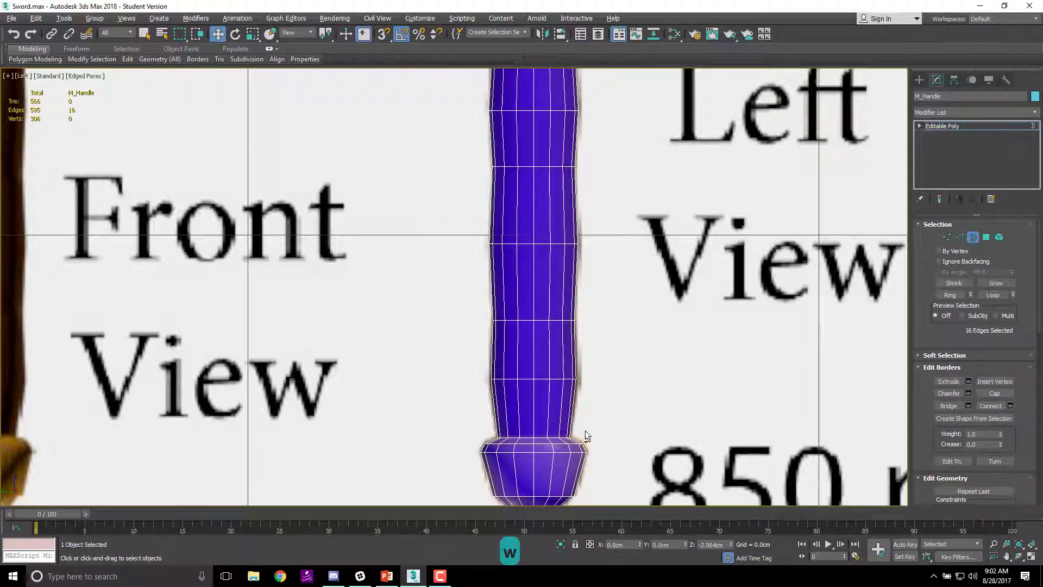
{"action": "middle_click_drag", "start_coordinate": [585, 430], "coordinate": [604, 387], "text": "alt"}
{"action": "scroll", "coordinate": [534, 375], "scroll_direction": "up", "scroll_amount": 5}
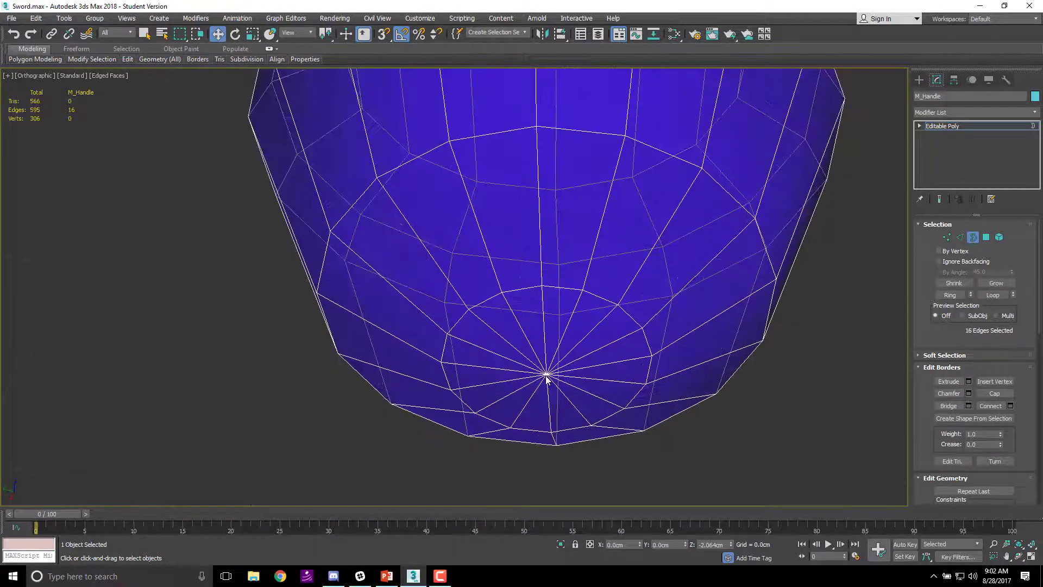
- Select the centre pole vertex of the pommel's end cap
{"action": "key", "text": "1"}
{"action": "left_click", "coordinate": [546, 375]}
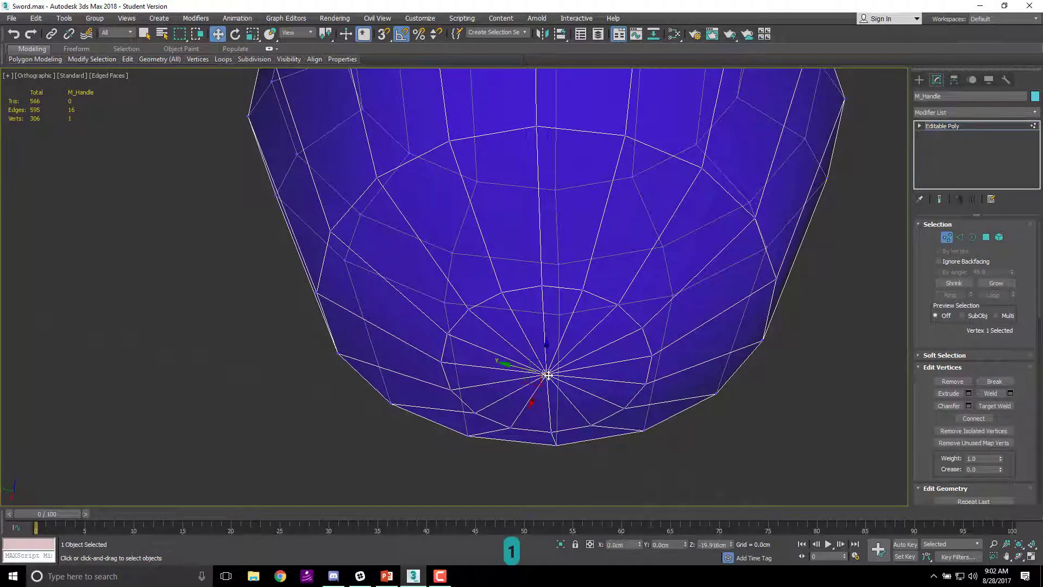
{"action": "key", "text": "l"}
{"action": "middle_click_drag", "start_coordinate": [594, 424], "coordinate": [624, 88]}
{"action": "scroll", "coordinate": [462, 287], "scroll_direction": "up", "scroll_amount": 7}
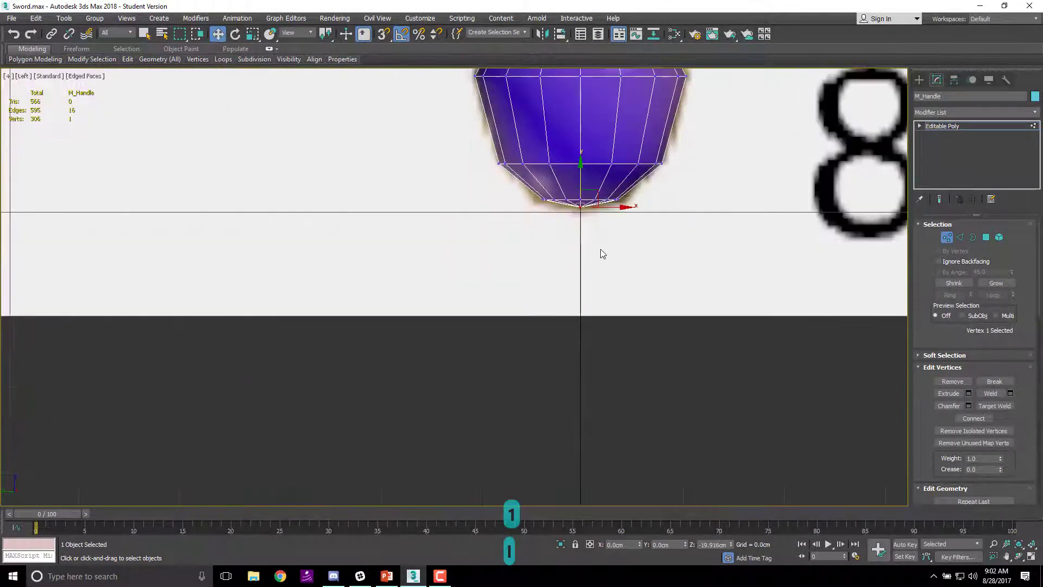
{"action": "middle_click_drag", "start_coordinate": [598, 251], "coordinate": [541, 331]}
{"action": "scroll", "coordinate": [529, 321], "scroll_direction": "up", "scroll_amount": 4}
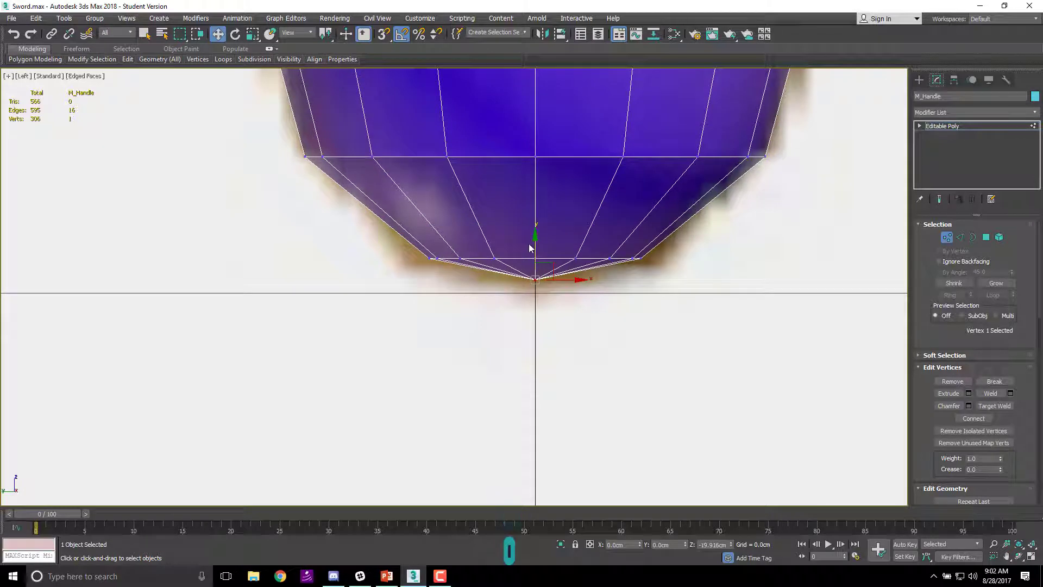
{"action": "scroll", "coordinate": [531, 272], "scroll_direction": "down", "scroll_amount": 3}
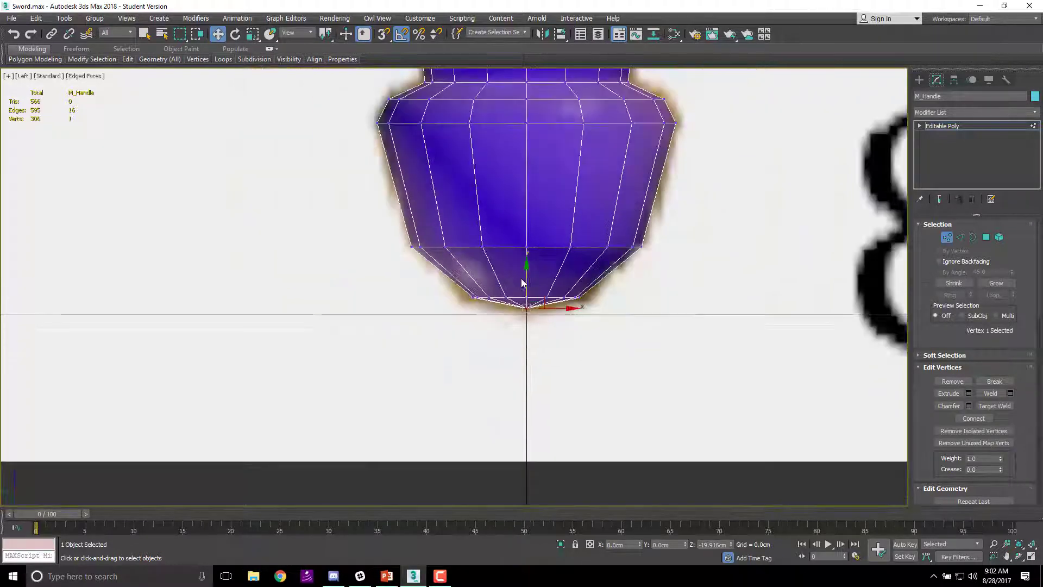
- Insert an edge loop around the pommel and scale it to round the end
{"action": "key", "text": "2"}
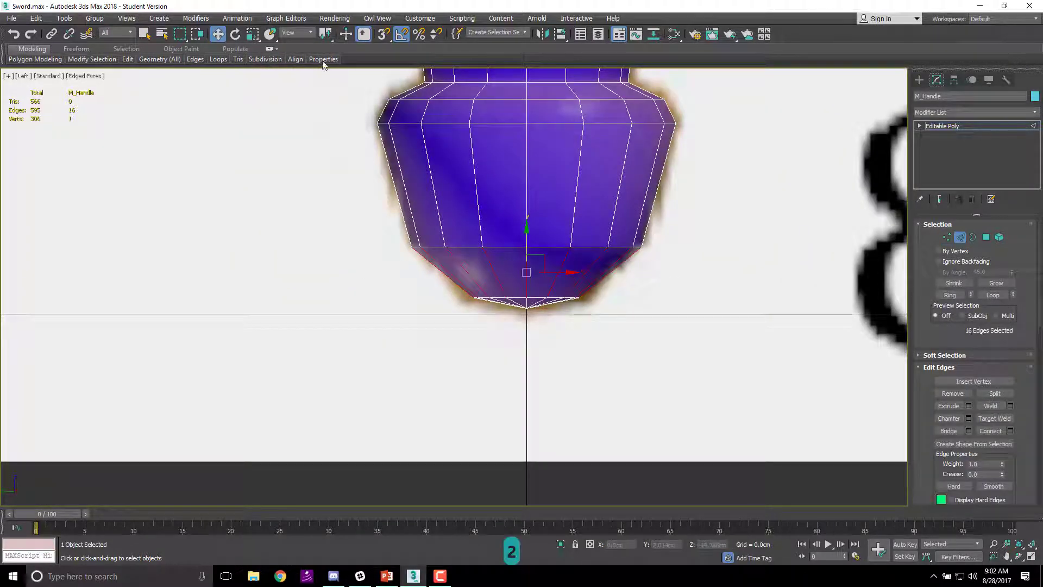
{"action": "mouse_move", "coordinate": [218, 59]}
{"action": "left_click", "coordinate": [225, 125]}
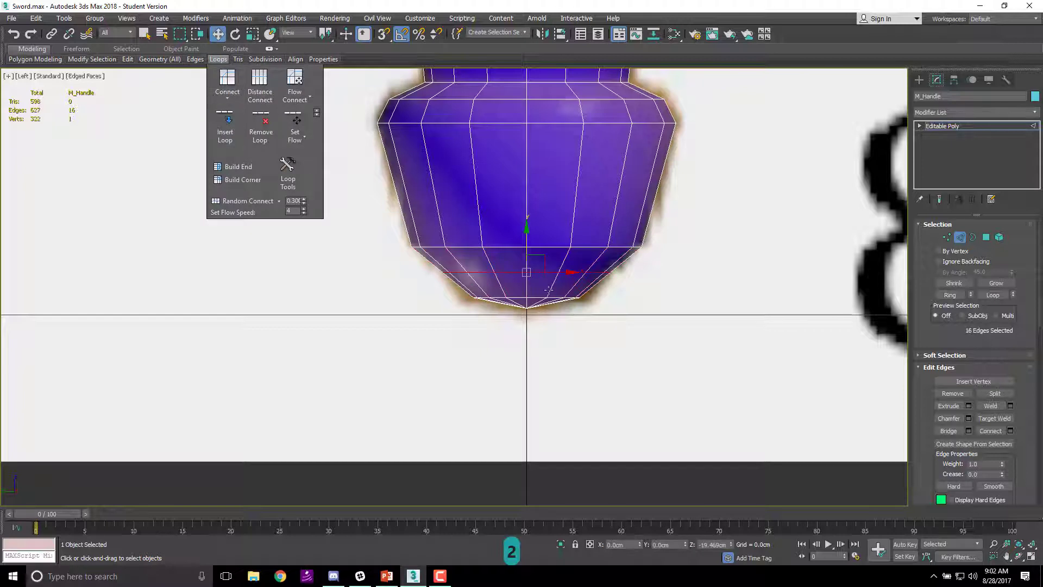
{"action": "scroll", "coordinate": [526, 273], "scroll_direction": "up", "scroll_amount": 3}
{"action": "key", "text": "r"}
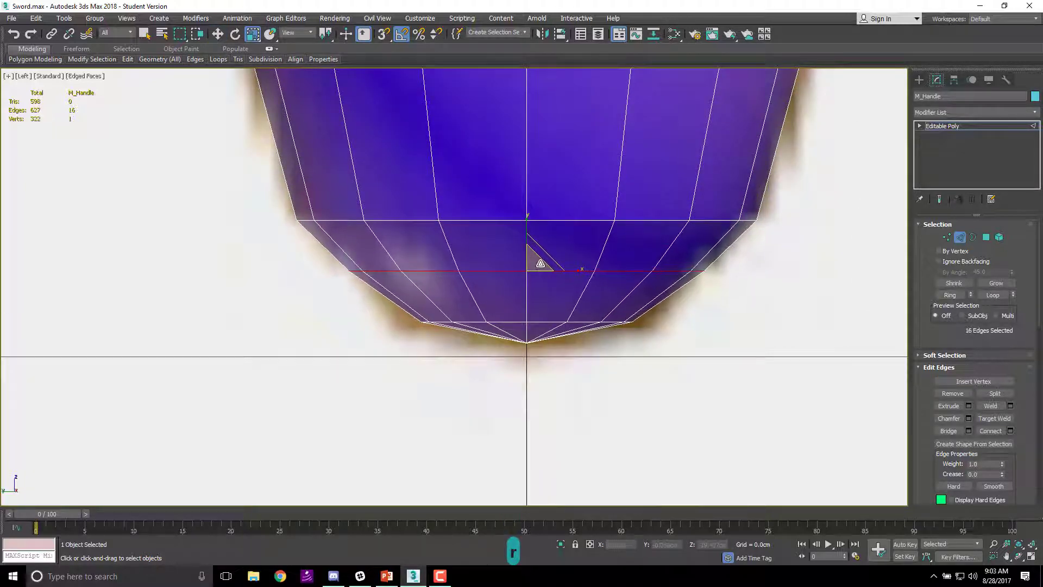
{"action": "scroll", "coordinate": [540, 265], "scroll_direction": "down", "scroll_amount": 6}
{"action": "scroll", "coordinate": [652, 234], "scroll_direction": "down", "scroll_amount": 6}
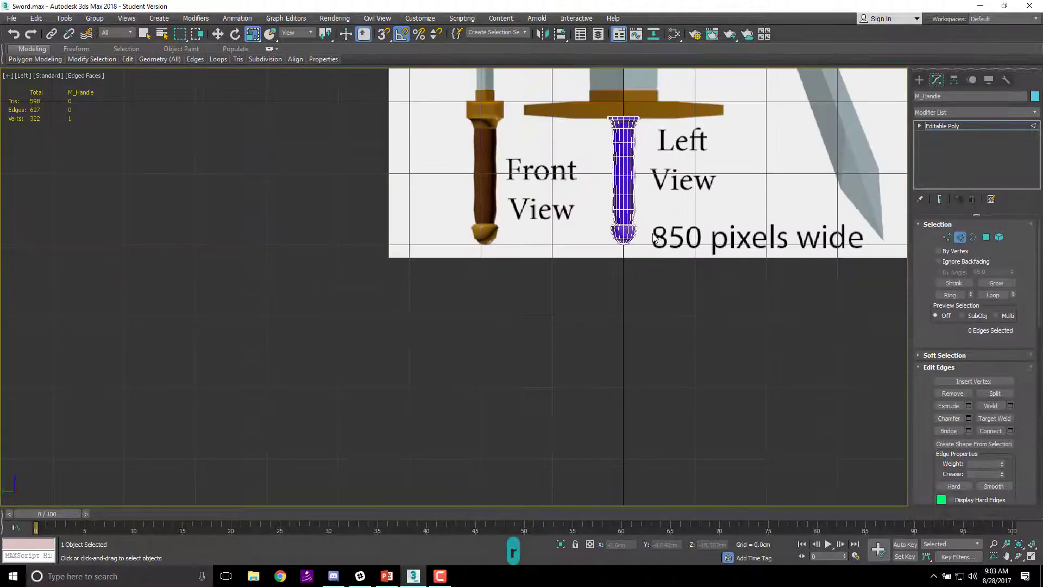
{"action": "middle_click_drag", "start_coordinate": [686, 178], "coordinate": [493, 264]}
{"action": "scroll", "coordinate": [492, 262], "scroll_direction": "down", "scroll_amount": 2}
{"action": "scroll", "coordinate": [467, 268], "scroll_direction": "down", "scroll_amount": 2}
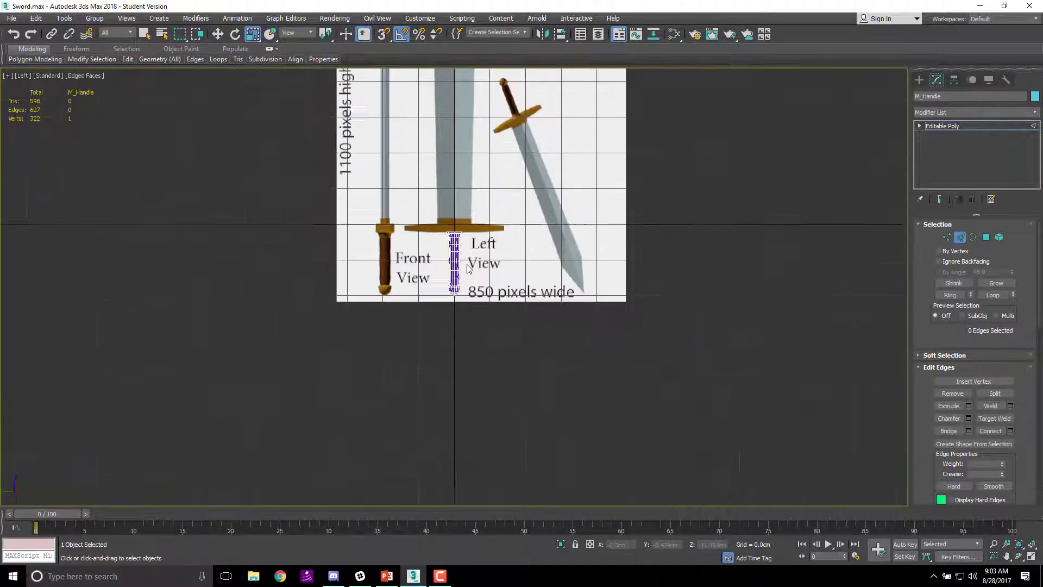
{"action": "scroll", "coordinate": [476, 256], "scroll_direction": "up", "scroll_amount": 6}
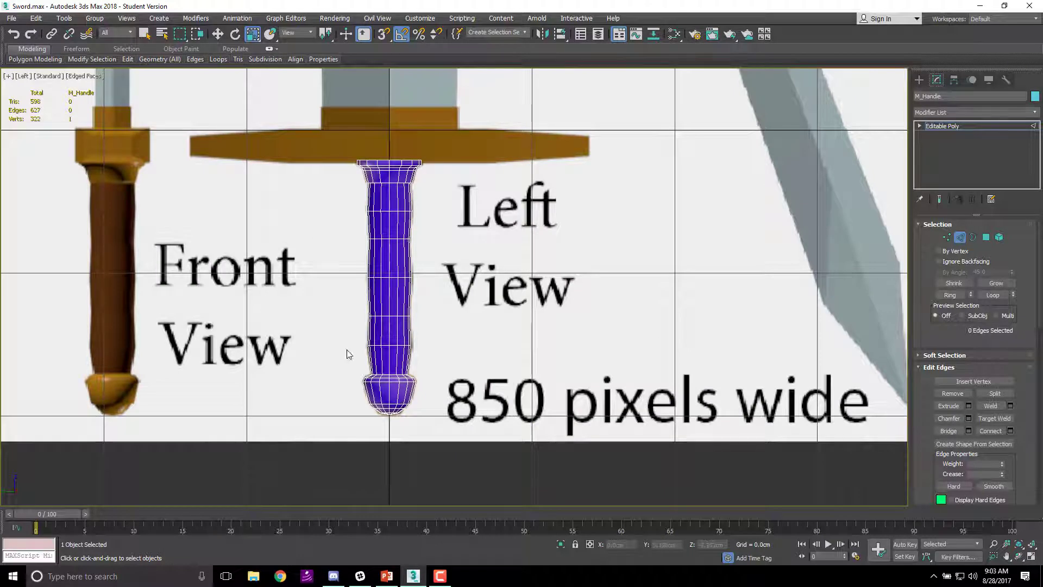
{"action": "scroll", "coordinate": [386, 260], "scroll_direction": "up", "scroll_amount": 3}
{"action": "middle_click_drag", "start_coordinate": [408, 329], "coordinate": [454, 360]}
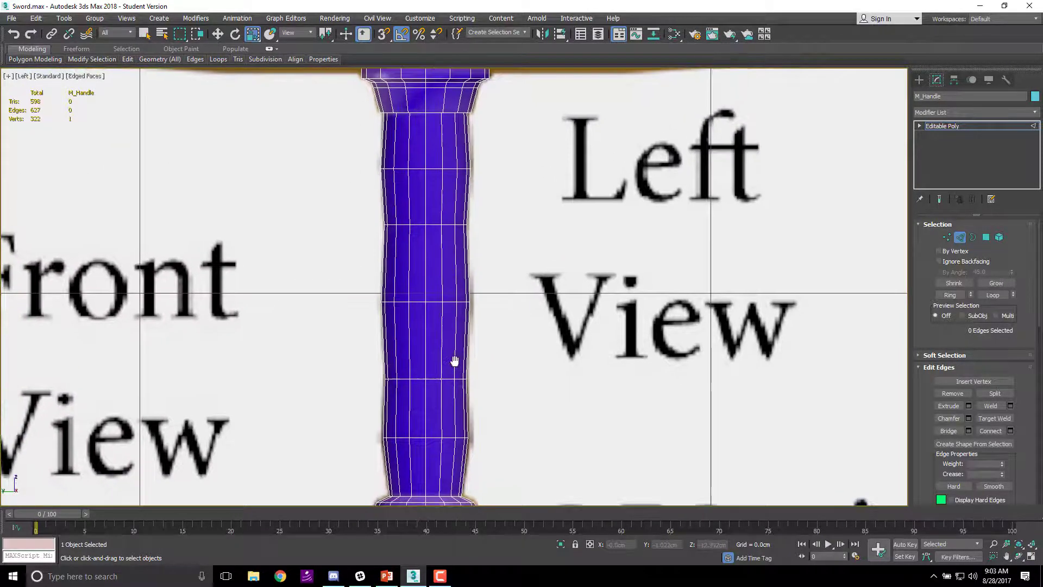
{"action": "scroll", "coordinate": [455, 359], "scroll_direction": "down", "scroll_amount": 3}
{"action": "middle_click_drag", "start_coordinate": [390, 330], "coordinate": [558, 260], "text": "alt"}
- Assign the 03 - Default material to M_Handle in the Slate Material Editor
{"action": "key", "text": "m"}
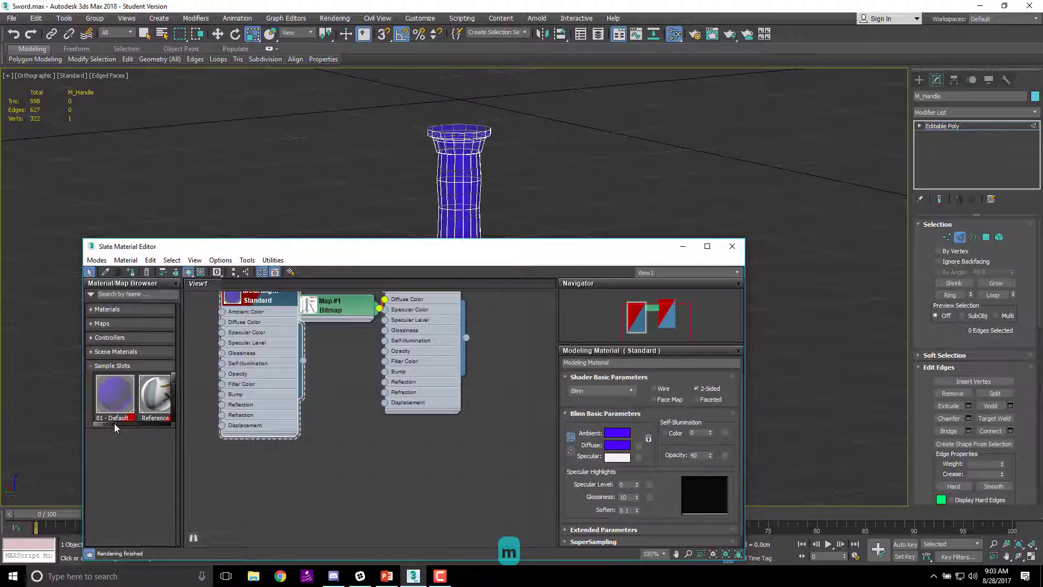
{"action": "left_click_drag", "start_coordinate": [115, 423], "coordinate": [135, 423]}
{"action": "double_click", "coordinate": [138, 400]}
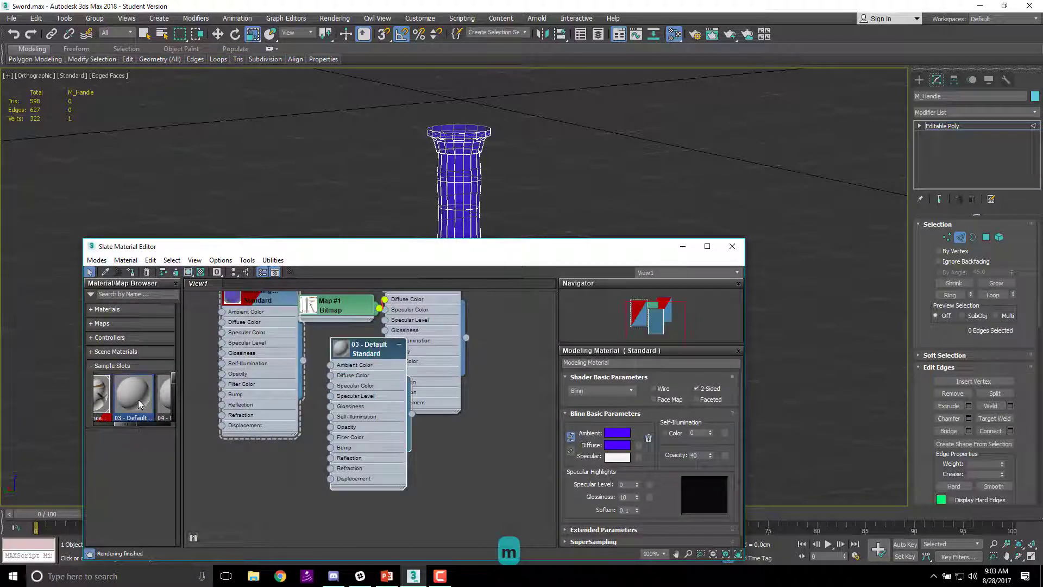
{"action": "left_click", "coordinate": [363, 351]}
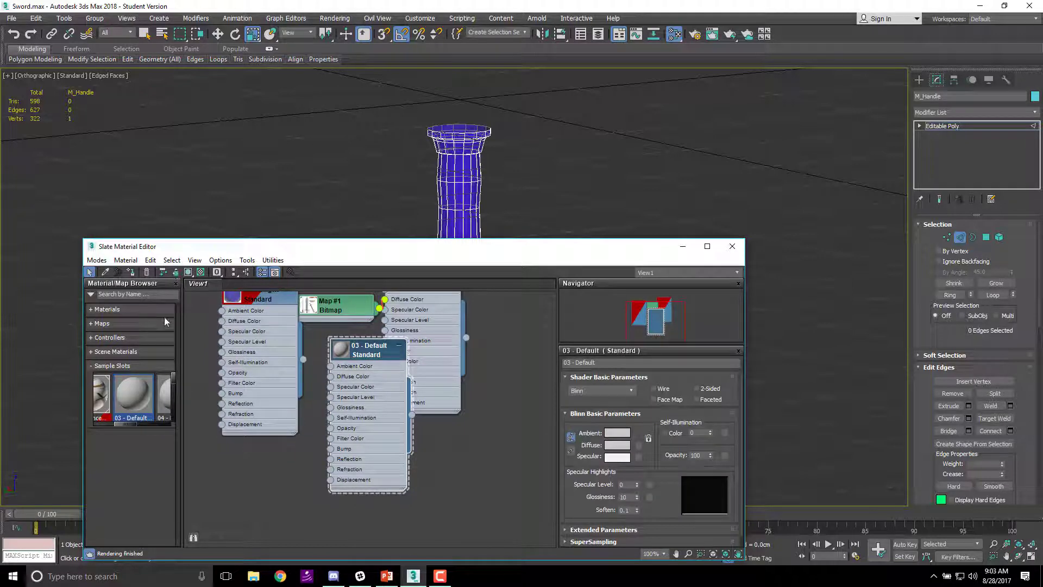
{"action": "left_click", "coordinate": [131, 272]}
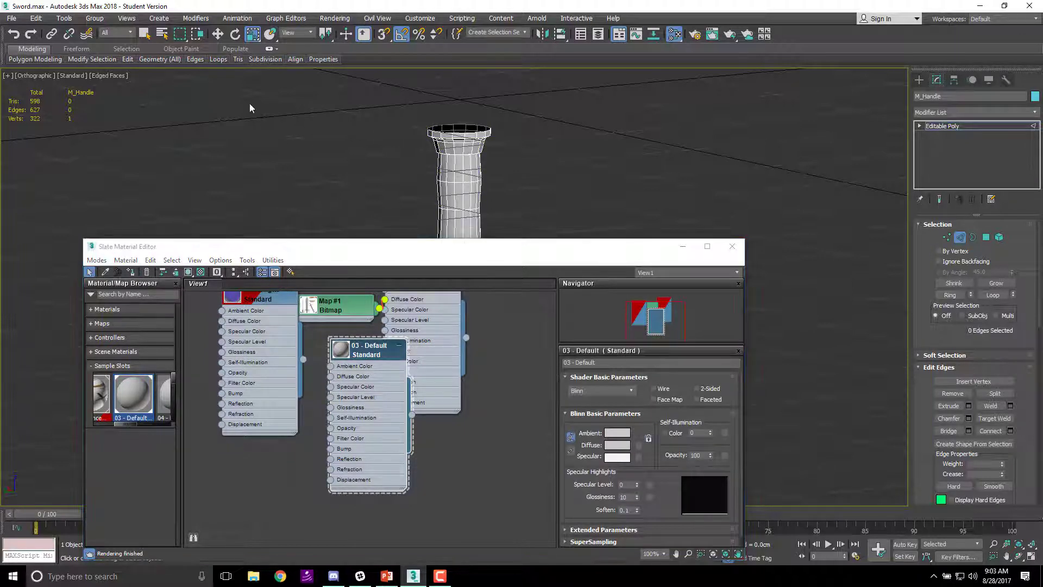
- Turn off Edged Faces, close the material editor and return to Perspective view
{"action": "left_click", "coordinate": [114, 75]}
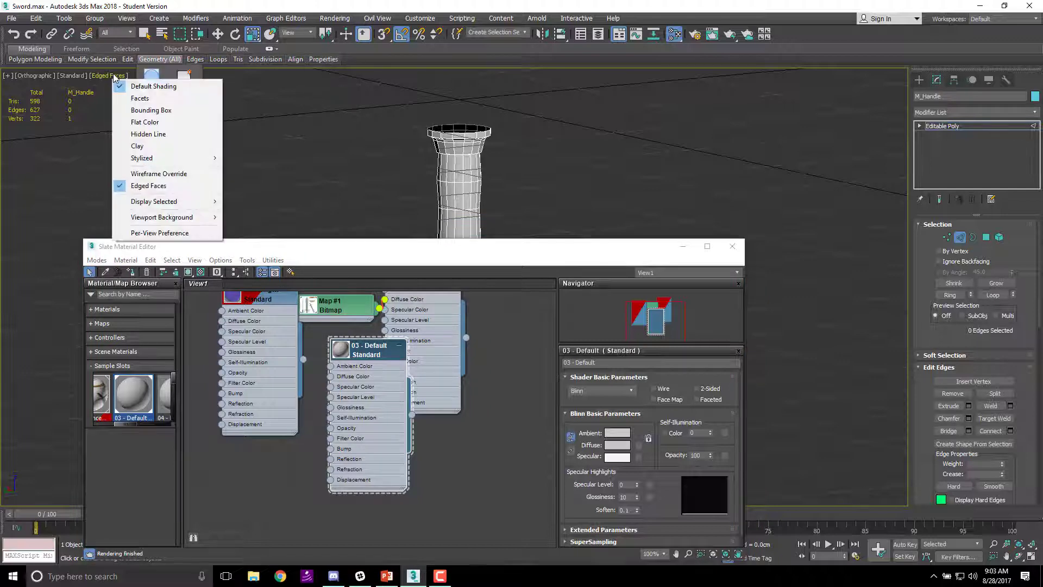
{"action": "left_click", "coordinate": [149, 185]}
{"action": "left_click", "coordinate": [736, 251]}
{"action": "middle_click_drag", "start_coordinate": [512, 216], "coordinate": [517, 251]}
{"action": "mouse_move", "coordinate": [518, 252]}
{"action": "middle_mouse_down", "text": "alt"}
{"action": "mouse_move", "coordinate": [528, 205]}
{"action": "mouse_move", "coordinate": [540, 219]}
{"action": "mouse_move", "coordinate": [577, 216]}
{"action": "mouse_move", "coordinate": [511, 254]}
{"action": "mouse_move", "coordinate": [637, 275]}
{"action": "mouse_move", "coordinate": [595, 251]}
{"action": "mouse_move", "coordinate": [514, 265]}
{"action": "middle_mouse_up", "text": "alt"}
{"action": "key", "text": "p"}
- Orbit around the handle's top ring and pommel to inspect them from below and the side
{"action": "middle_click_drag", "start_coordinate": [447, 410], "coordinate": [488, 294]}
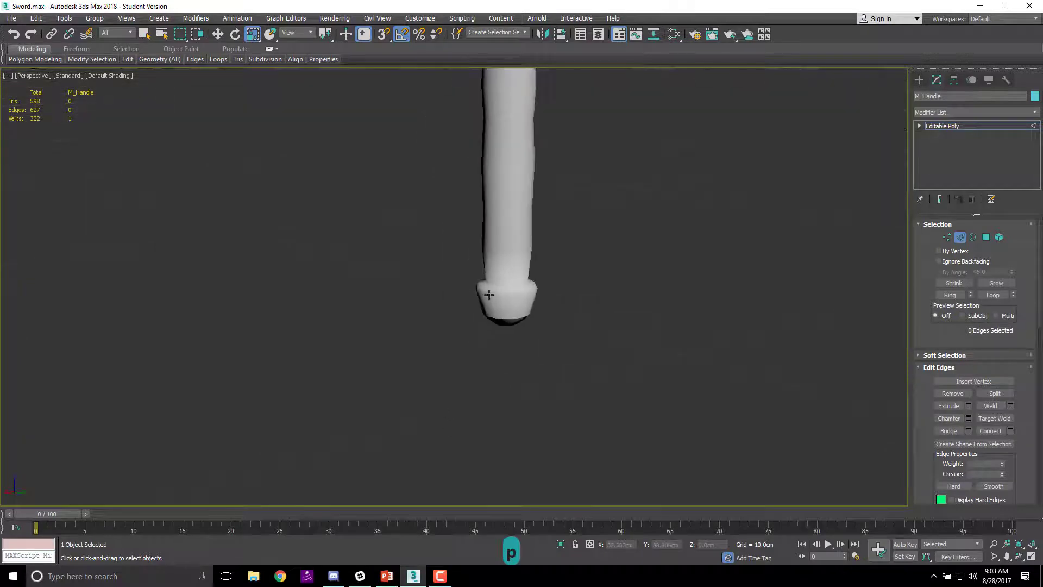
{"action": "scroll", "coordinate": [489, 294], "scroll_direction": "up", "scroll_amount": 6}
{"action": "middle_click_drag", "start_coordinate": [523, 199], "coordinate": [592, 158], "text": "alt"}
{"action": "scroll", "coordinate": [592, 158], "scroll_direction": "down", "scroll_amount": 5}
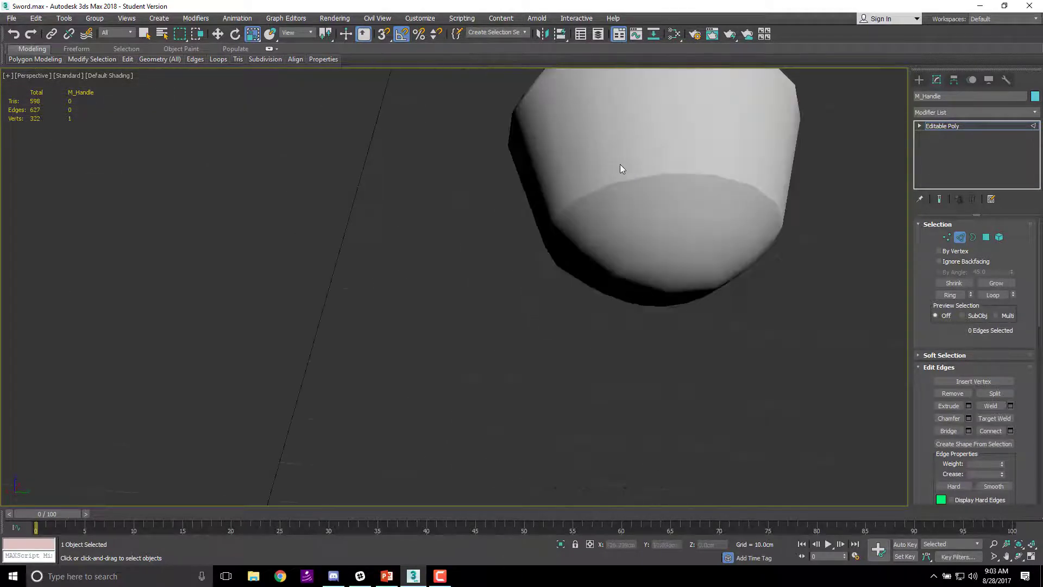
{"action": "middle_click_drag", "start_coordinate": [652, 175], "coordinate": [642, 315], "text": "alt"}
{"action": "middle_click_drag", "start_coordinate": [688, 241], "coordinate": [631, 381]}
{"action": "scroll", "coordinate": [630, 347], "scroll_direction": "down", "scroll_amount": 5}
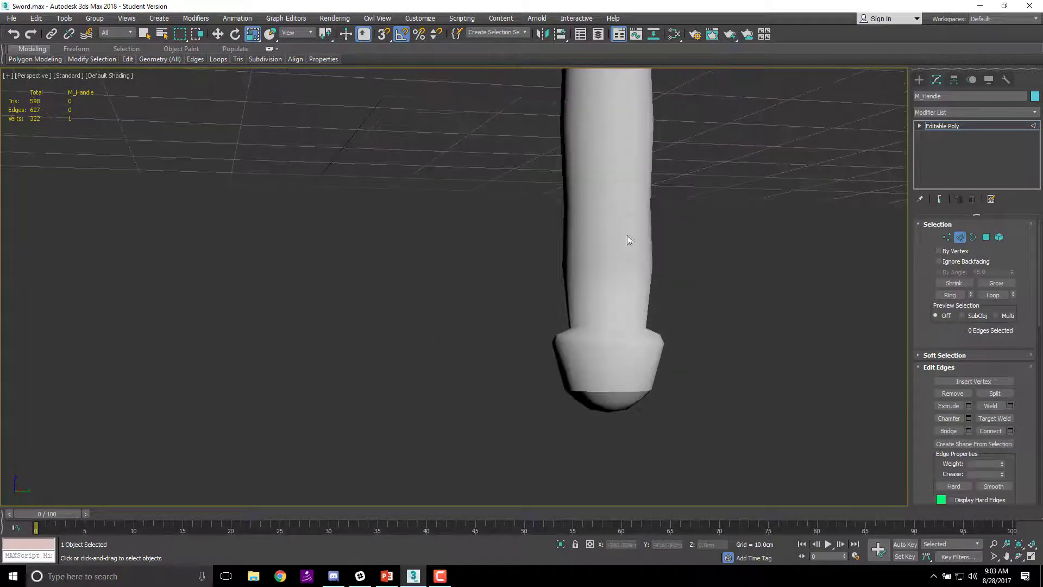
{"action": "middle_click_drag", "start_coordinate": [627, 235], "coordinate": [589, 284], "text": "alt"}
{"action": "scroll", "coordinate": [586, 282], "scroll_direction": "down", "scroll_amount": 5}
{"action": "scroll", "coordinate": [574, 166], "scroll_direction": "up", "scroll_amount": 4}
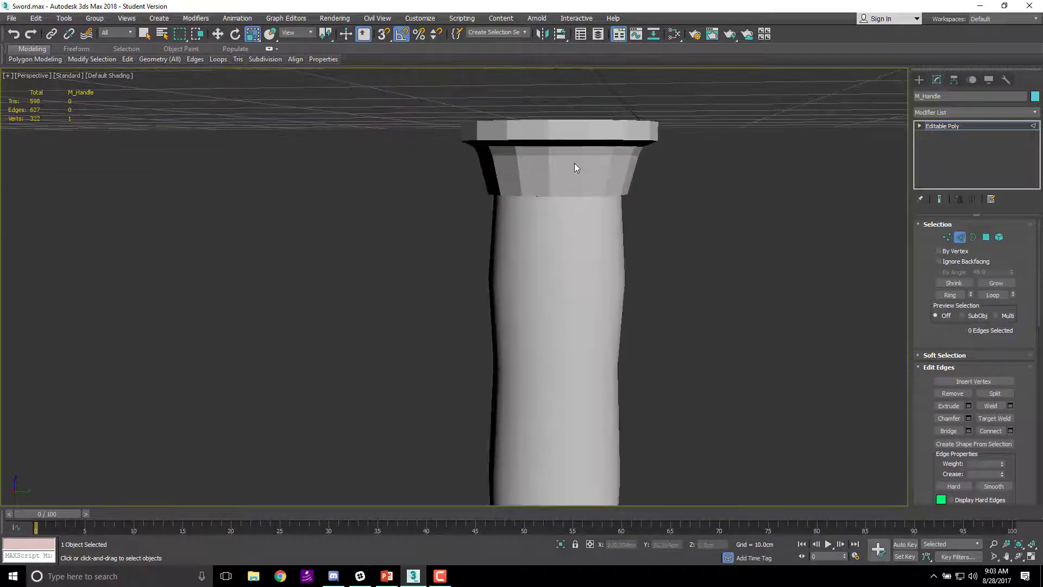
- Look into the handle's top cup, then frame the whole handle at horizon level
{"action": "middle_click_drag", "start_coordinate": [575, 165], "coordinate": [770, 199], "text": "alt"}
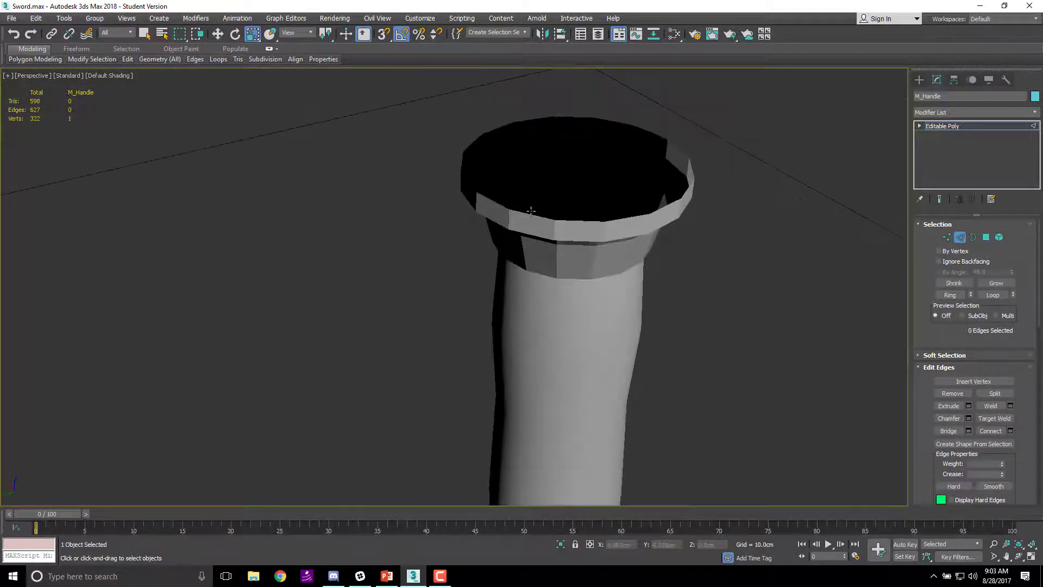
{"action": "middle_click_drag", "start_coordinate": [531, 211], "coordinate": [497, 325], "text": "alt"}
{"action": "scroll", "coordinate": [641, 350], "scroll_direction": "up", "scroll_amount": 4}
{"action": "scroll", "coordinate": [465, 273], "scroll_direction": "up", "scroll_amount": 4}
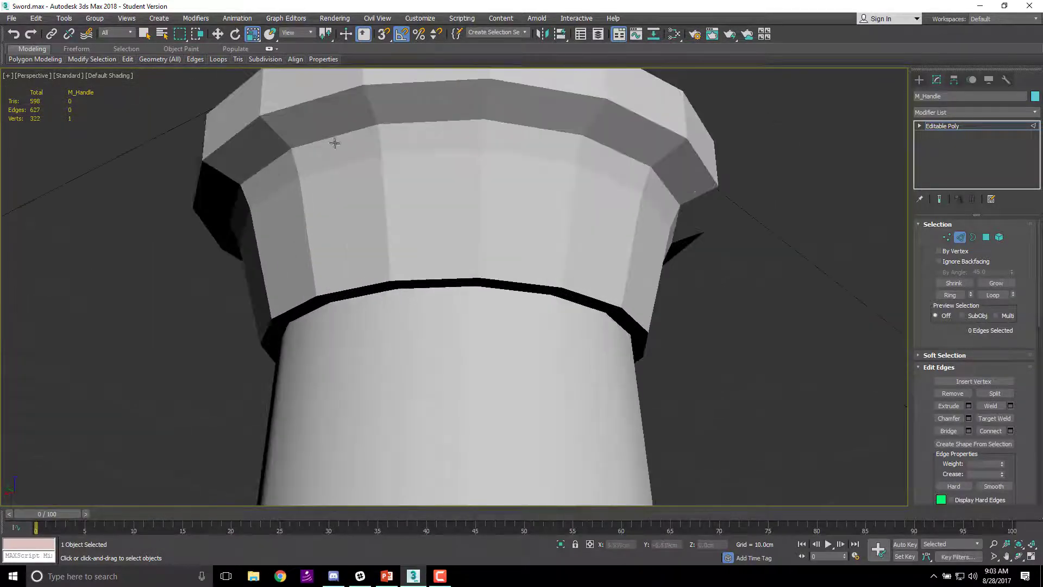
{"action": "middle_click_drag", "start_coordinate": [467, 362], "coordinate": [470, 275]}
{"action": "middle_click_drag", "start_coordinate": [474, 334], "coordinate": [478, 248]}
{"action": "scroll", "coordinate": [475, 233], "scroll_direction": "down", "scroll_amount": 4}
{"action": "middle_click_drag", "start_coordinate": [528, 413], "coordinate": [496, 317]}
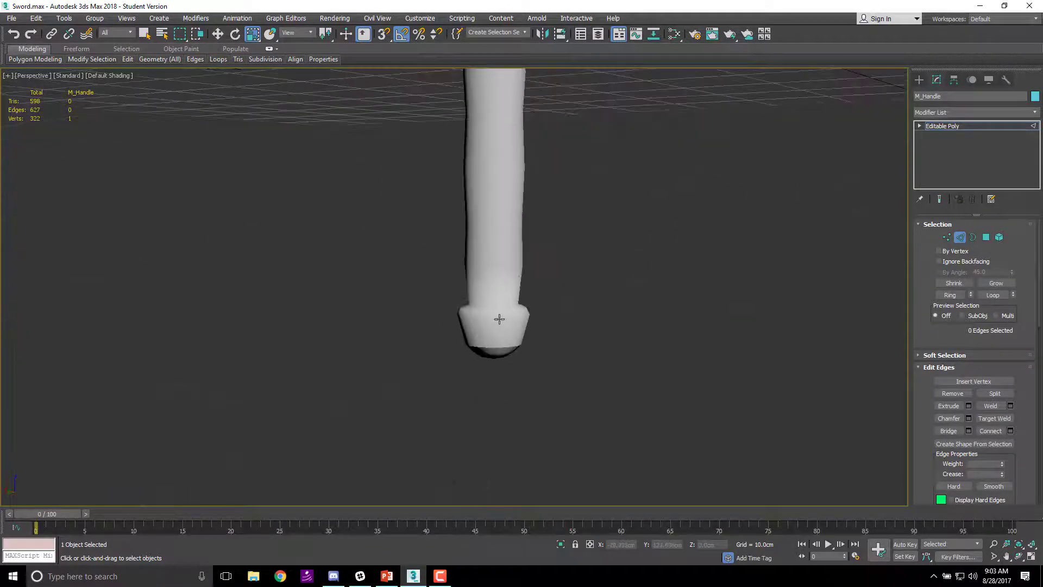
{"action": "scroll", "coordinate": [466, 278], "scroll_direction": "up", "scroll_amount": 4}
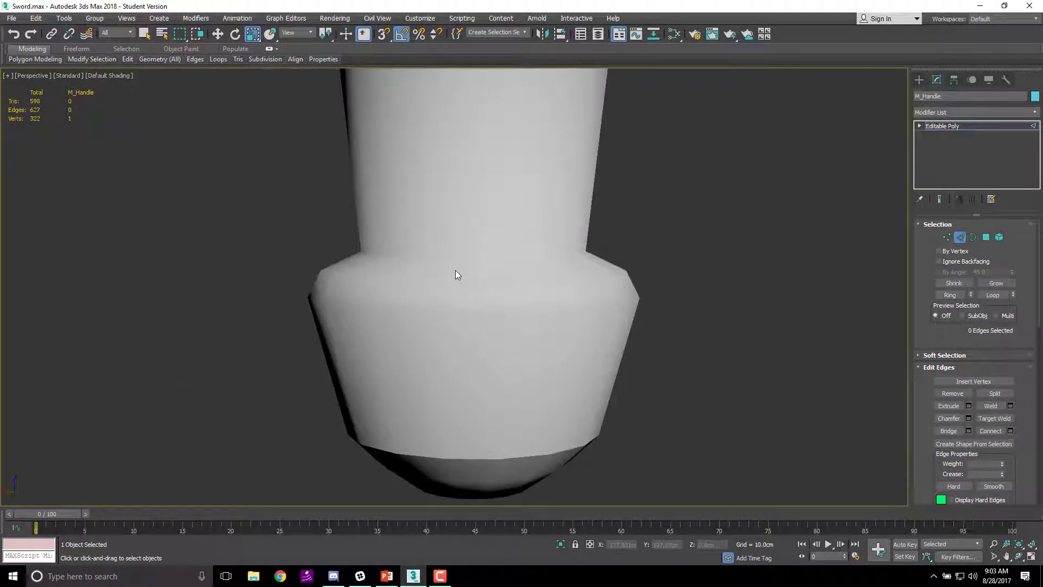
{"action": "middle_click_drag", "start_coordinate": [572, 256], "coordinate": [576, 287]}
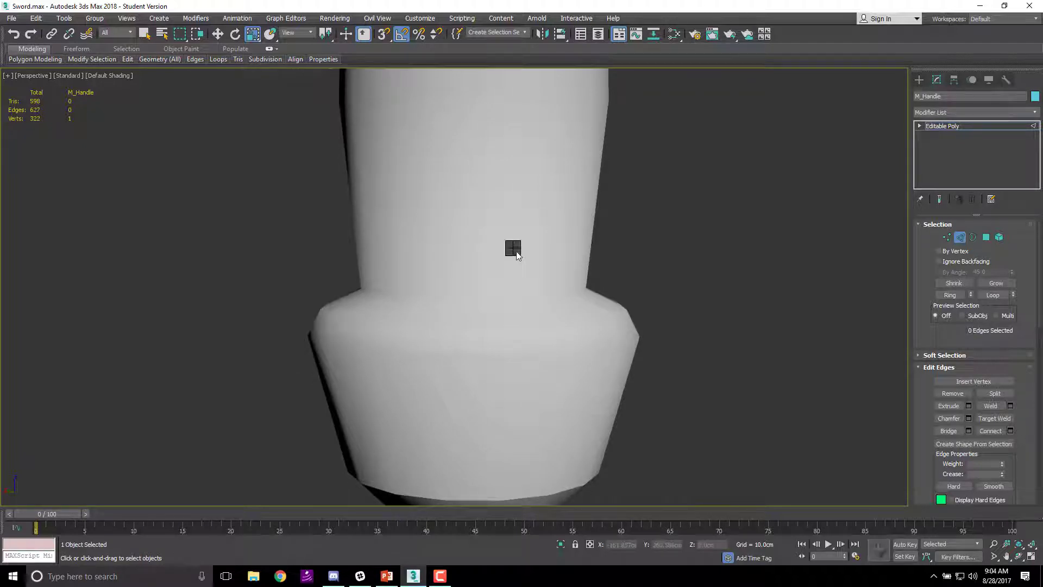
- Unhide All to bring back the blade and guard, then reopen the Slate Material Editor
{"action": "right_click", "coordinate": [516, 251]}
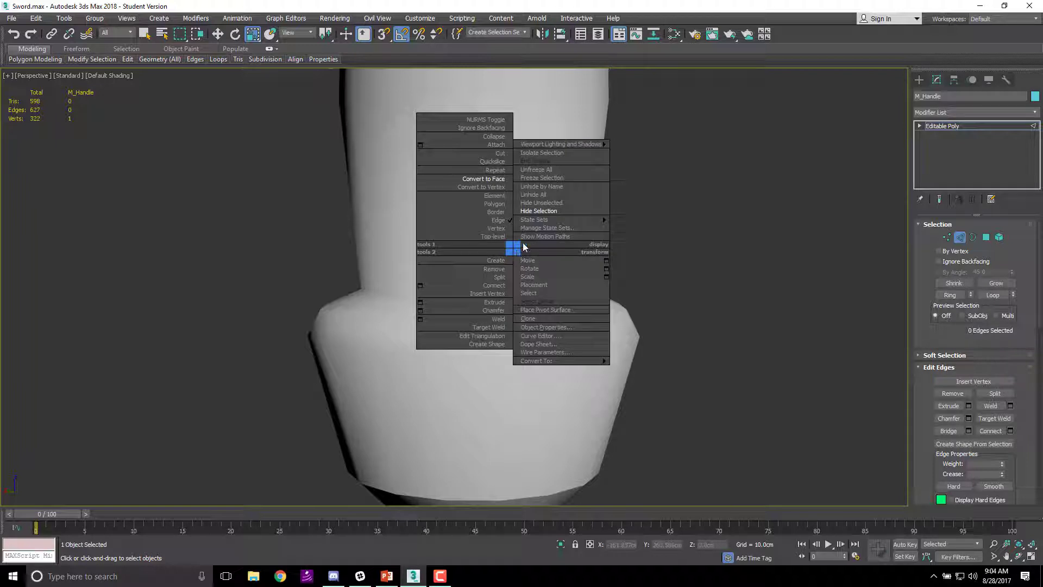
{"action": "left_click", "coordinate": [541, 195]}
{"action": "middle_click_drag", "start_coordinate": [646, 229], "coordinate": [586, 285]}
{"action": "scroll", "coordinate": [586, 284], "scroll_direction": "down", "scroll_amount": 10}
{"action": "middle_click_drag", "start_coordinate": [587, 236], "coordinate": [578, 285]}
{"action": "scroll", "coordinate": [577, 285], "scroll_direction": "up", "scroll_amount": 2}
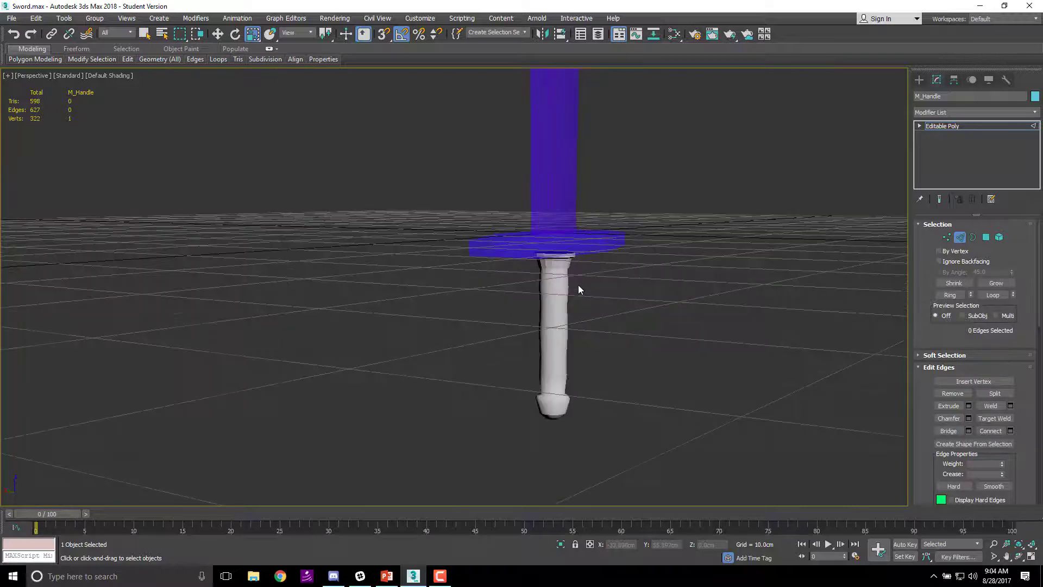
{"action": "key", "text": "m"}
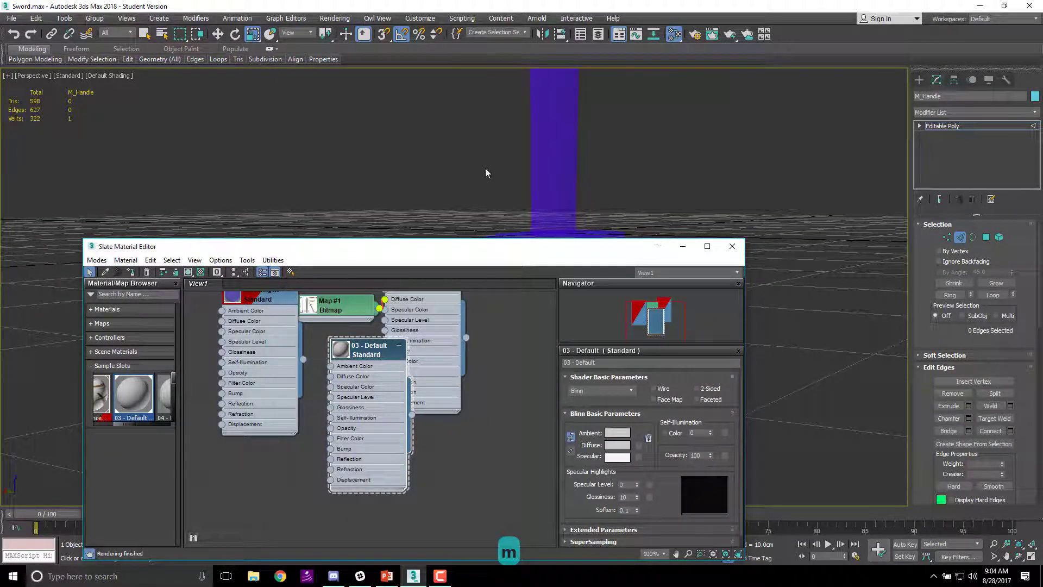
- Clear the handle's edge selection and exit edge editing, moving the editor aside
{"action": "left_click_drag", "start_coordinate": [494, 145], "coordinate": [664, 301]}
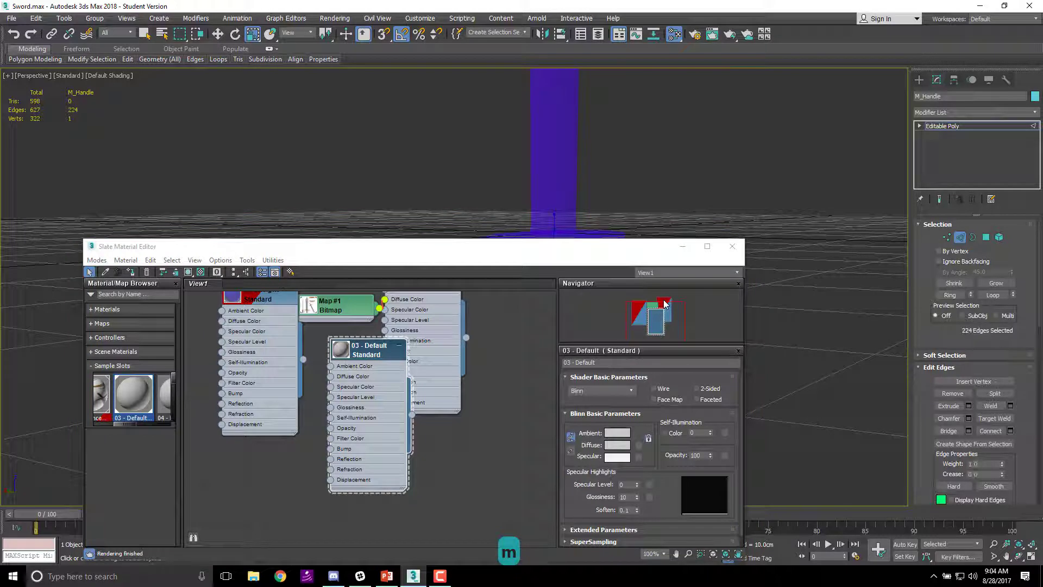
{"action": "left_click", "coordinate": [134, 275]}
{"action": "left_click_drag", "start_coordinate": [610, 246], "coordinate": [610, 324]}
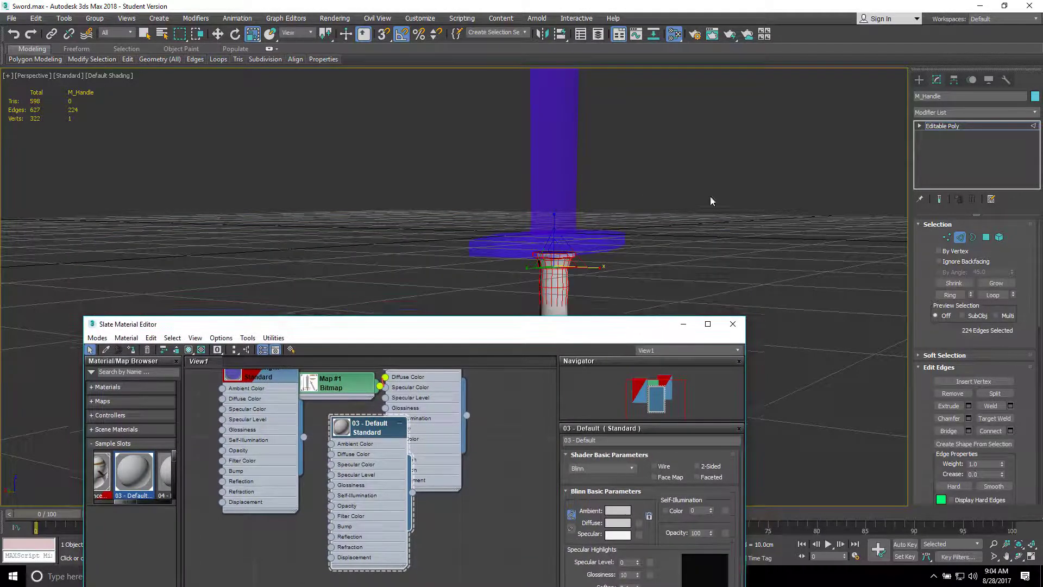
{"action": "left_click", "coordinate": [543, 222]}
{"action": "left_click", "coordinate": [919, 80]}
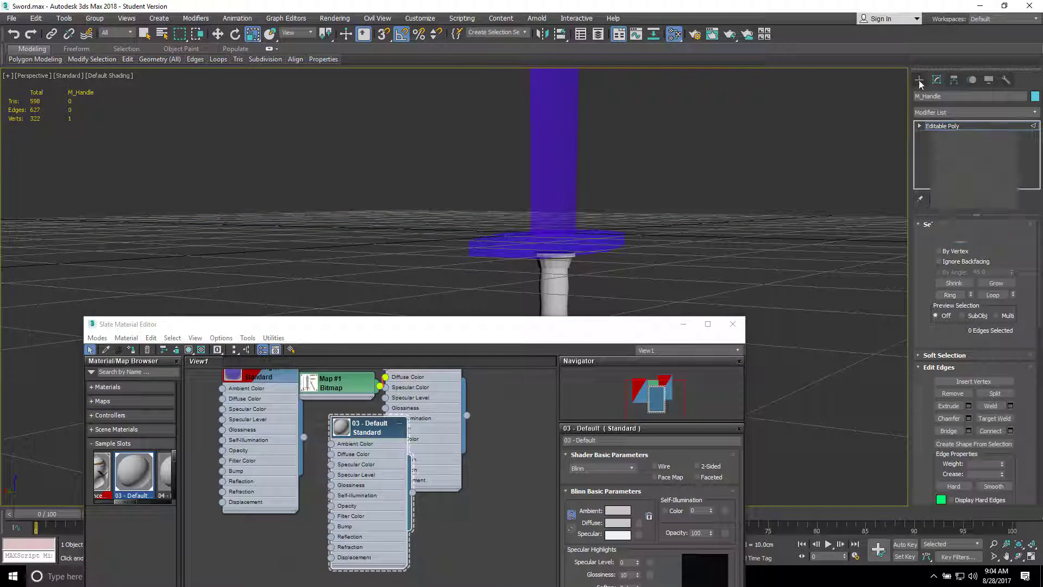
- Assign the 03 - Default material to the blade and guard, then close the editor
{"action": "left_click_drag", "start_coordinate": [619, 248], "coordinate": [621, 246]}
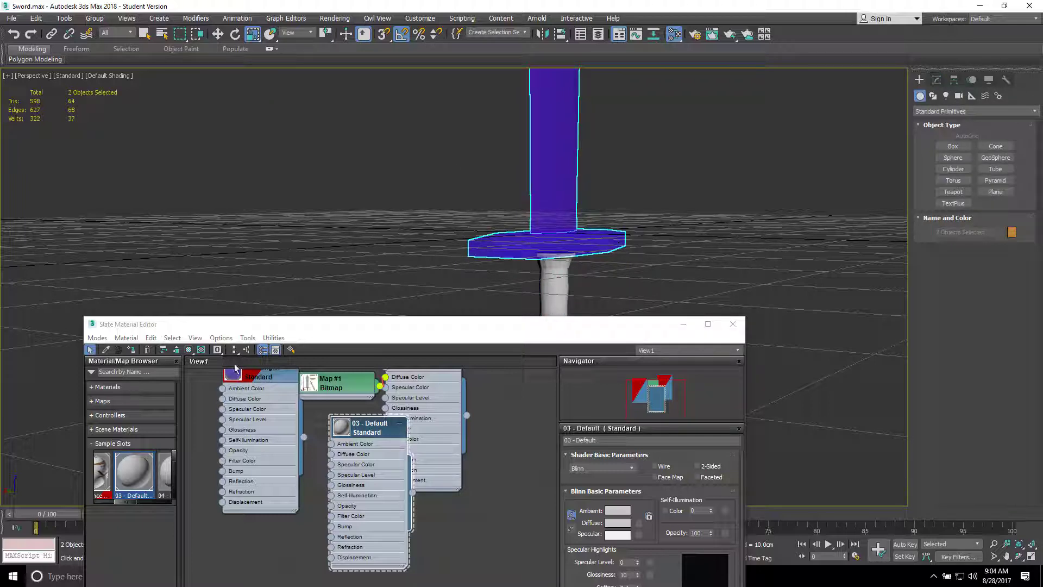
{"action": "left_click", "coordinate": [131, 350]}
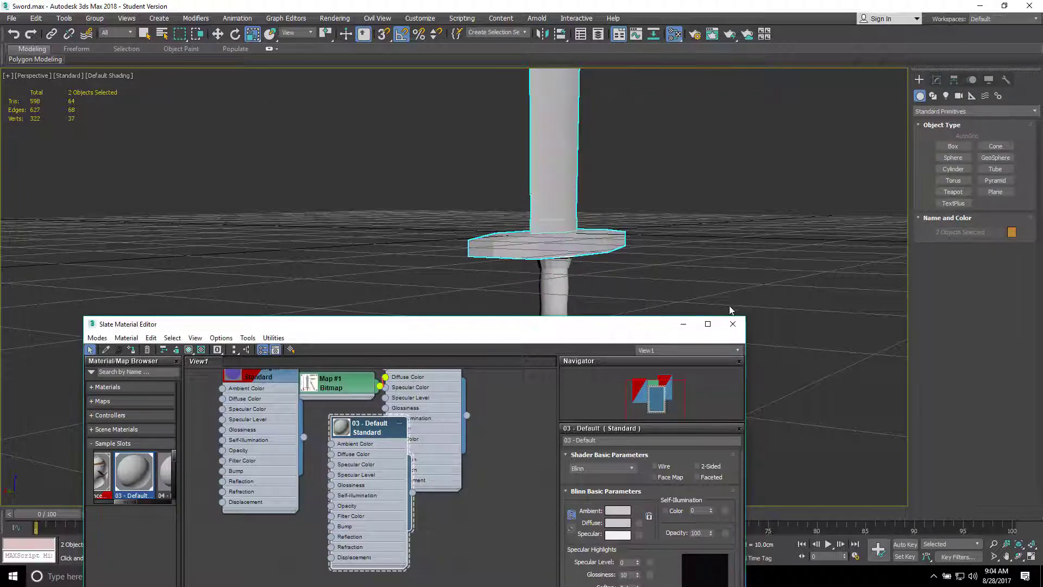
{"action": "left_click", "coordinate": [732, 324]}
{"action": "middle_click_drag", "start_coordinate": [584, 291], "coordinate": [624, 322]}
{"action": "scroll", "coordinate": [625, 322], "scroll_direction": "down", "scroll_amount": 4}
{"action": "left_click", "coordinate": [625, 322]}
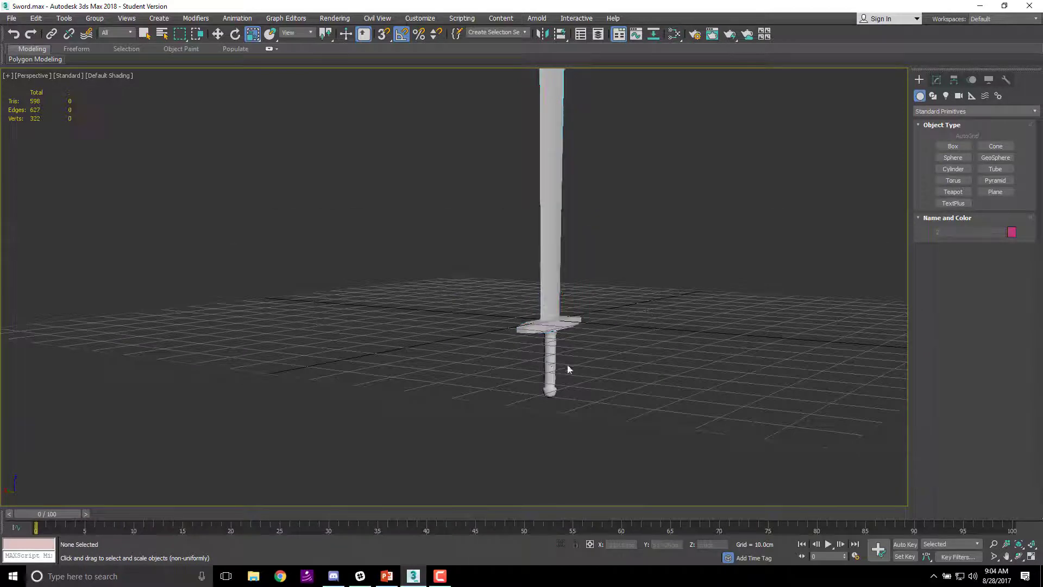
{"action": "middle_click_drag", "start_coordinate": [568, 369], "coordinate": [589, 352], "text": "alt"}
{"action": "middle_click_drag", "start_coordinate": [171, 247], "coordinate": [440, 460]}
{"action": "middle_click_drag", "start_coordinate": [440, 460], "coordinate": [480, 341], "text": "alt"}
{"action": "middle_click_drag", "start_coordinate": [479, 341], "coordinate": [474, 293]}
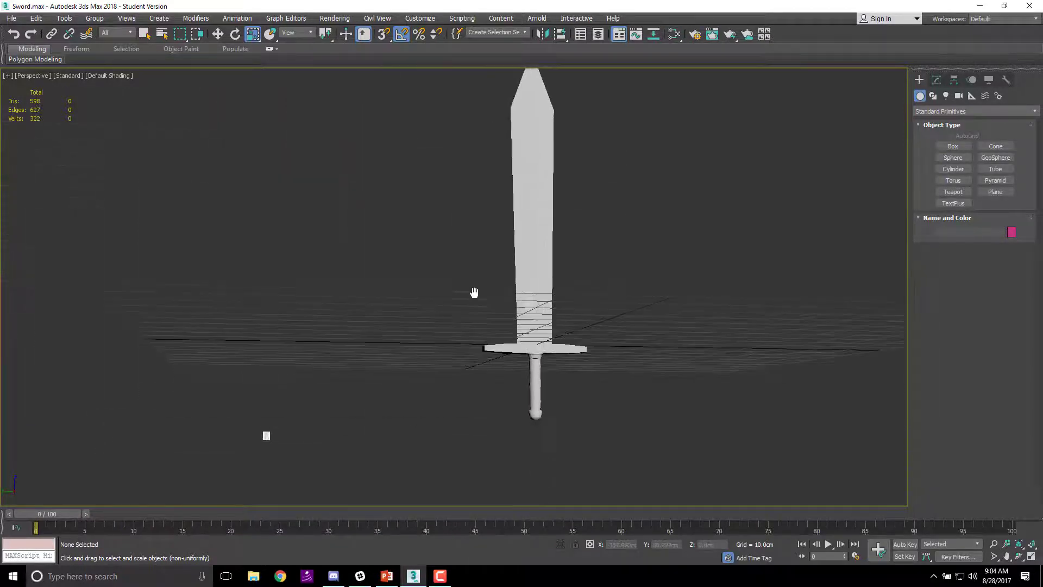
{"action": "left_click_drag", "start_coordinate": [474, 292], "coordinate": [623, 457]}
{"action": "scroll", "coordinate": [549, 390], "scroll_direction": "up", "scroll_amount": 4}
{"action": "middle_click_drag", "start_coordinate": [557, 390], "coordinate": [507, 421], "text": "alt"}
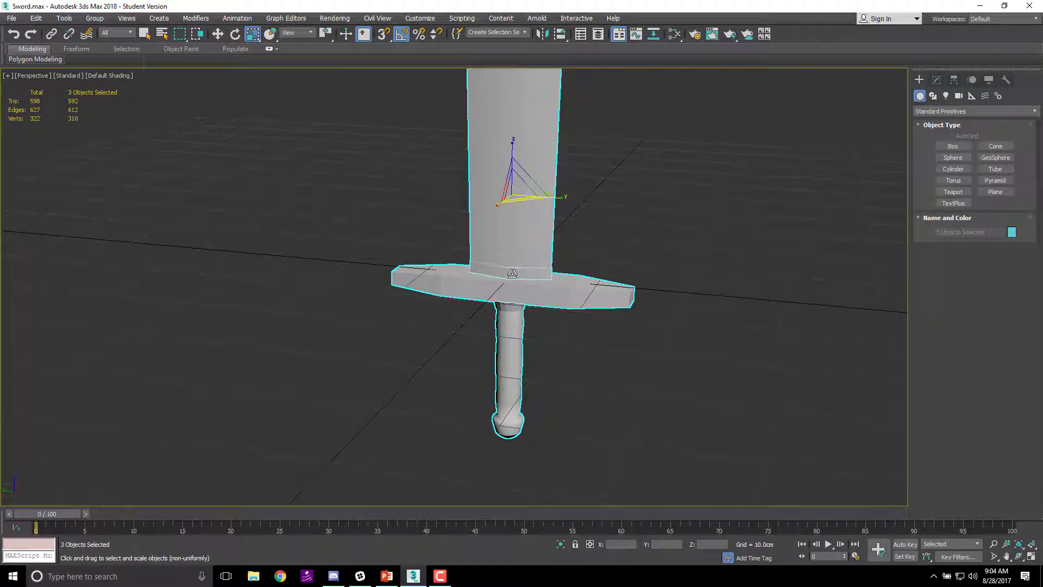
{"action": "scroll", "coordinate": [511, 278], "scroll_direction": "up", "scroll_amount": 5}
{"action": "scroll", "coordinate": [511, 278], "scroll_direction": "down", "scroll_amount": 5}
{"action": "left_click", "coordinate": [640, 230]}
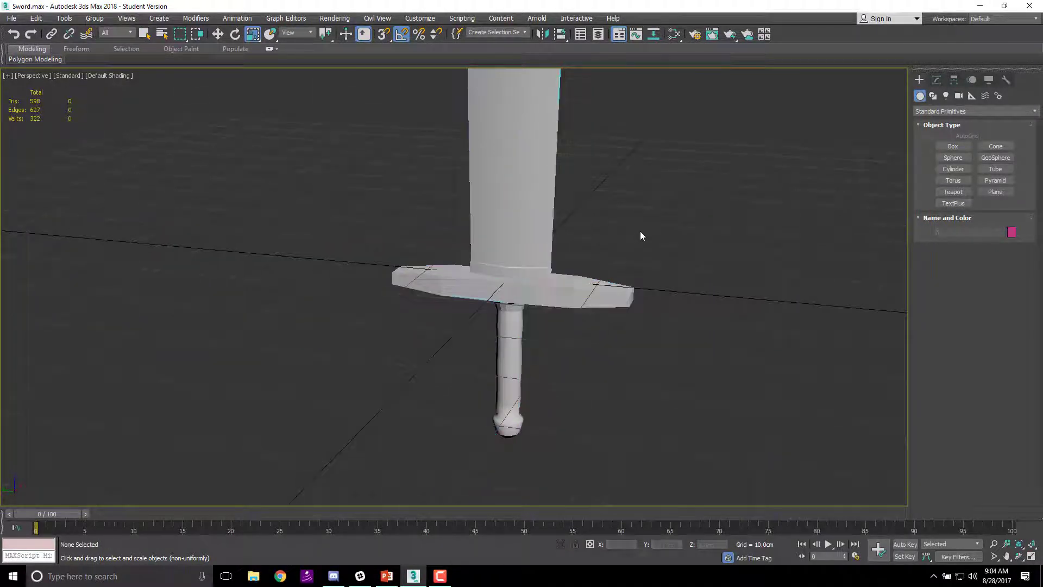
{"action": "key", "text": "w"}
{"action": "left_click", "coordinate": [525, 220]}
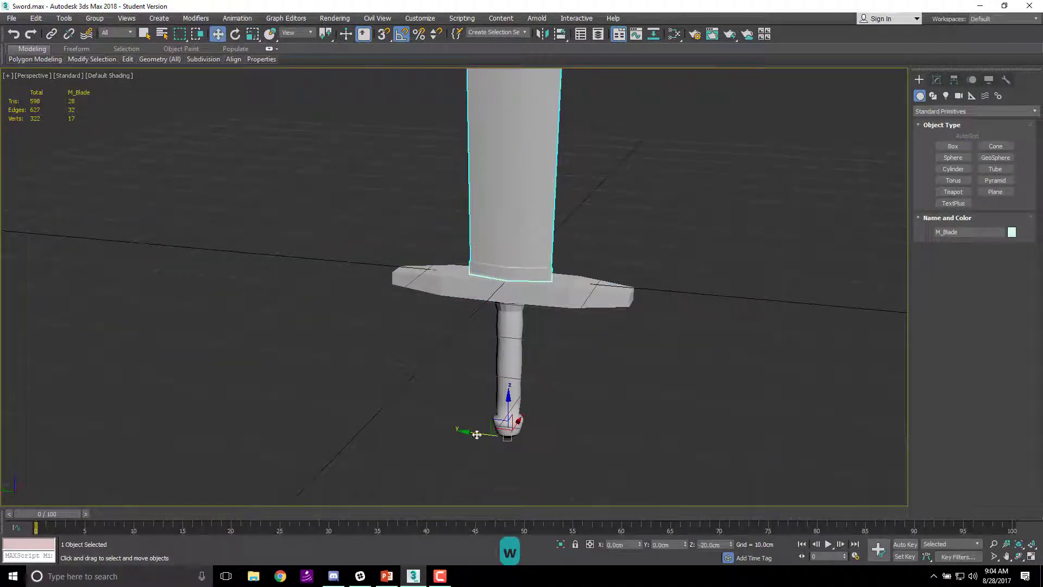
{"action": "left_click_drag", "start_coordinate": [476, 434], "coordinate": [408, 421]}
{"action": "key", "text": "ctrl+z"}
{"action": "middle_click_drag", "start_coordinate": [433, 394], "coordinate": [534, 318], "text": "alt"}
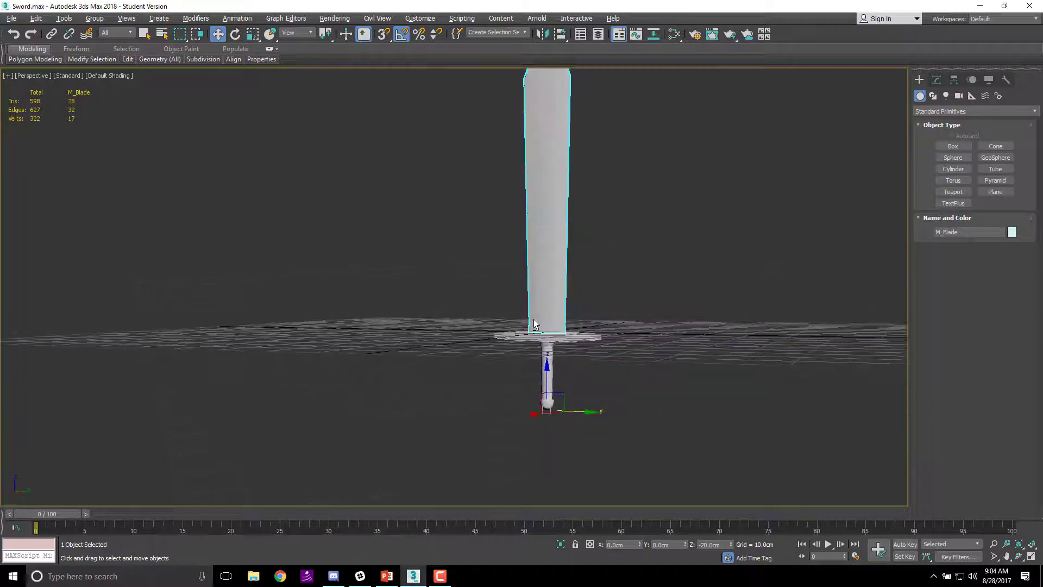
{"action": "scroll", "coordinate": [543, 348], "scroll_direction": "up", "scroll_amount": 5}
{"action": "scroll", "coordinate": [636, 370], "scroll_direction": "down", "scroll_amount": 3}
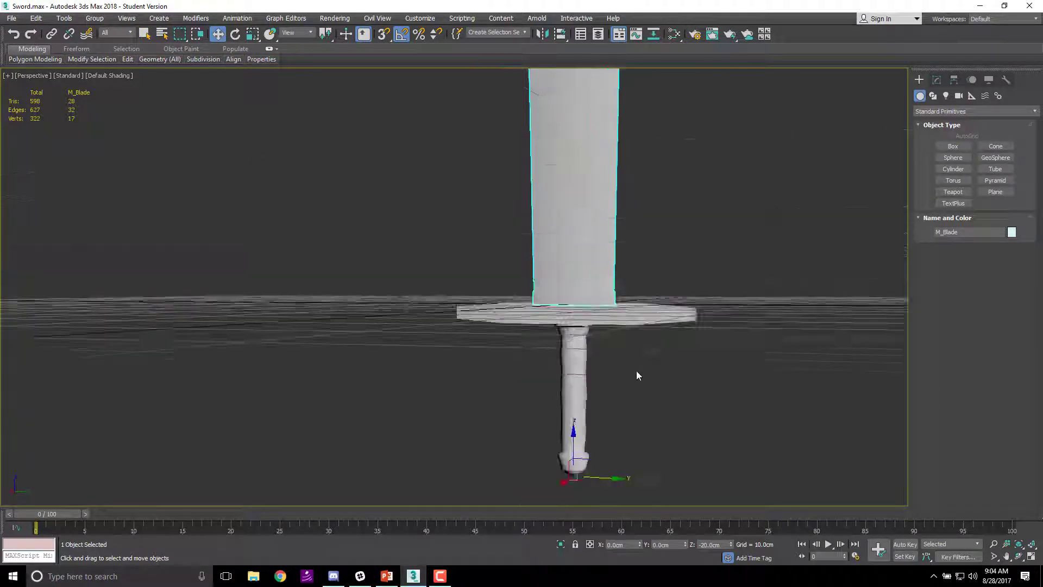
{"action": "middle_click_drag", "start_coordinate": [636, 370], "coordinate": [610, 407], "text": "alt"}
{"action": "left_click", "coordinate": [611, 335]}
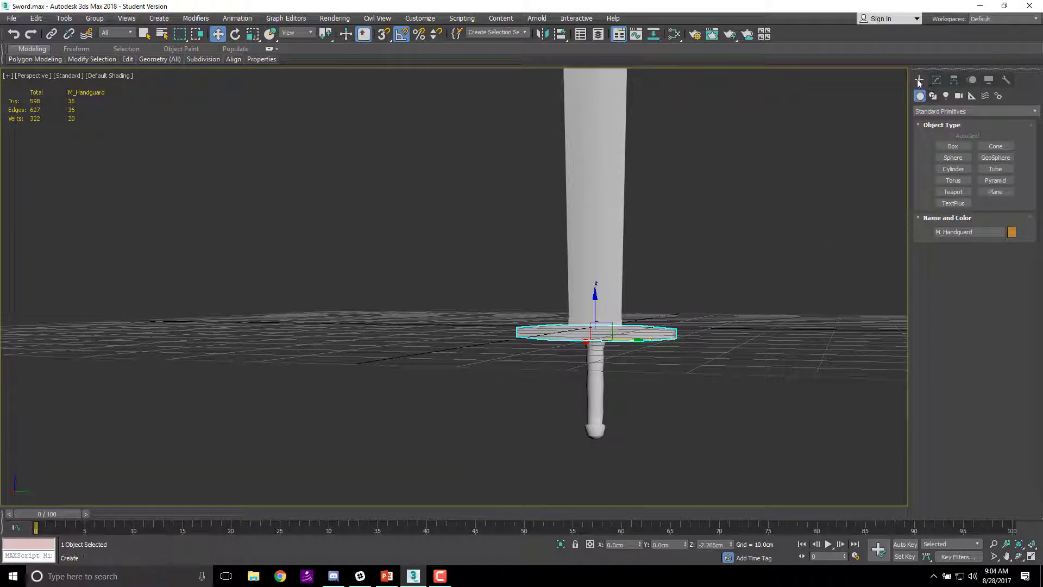
- Attach the handle and the blade to M_Handguard using Edit Geometry's Attach
{"action": "left_click", "coordinate": [936, 80]}
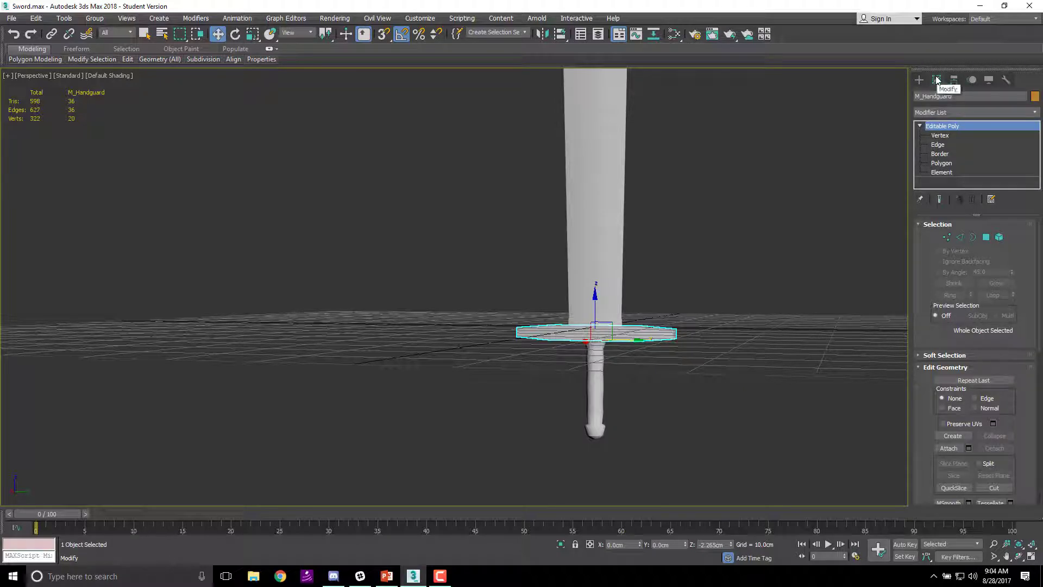
{"action": "scroll", "coordinate": [1029, 332], "scroll_direction": "down", "scroll_amount": 5}
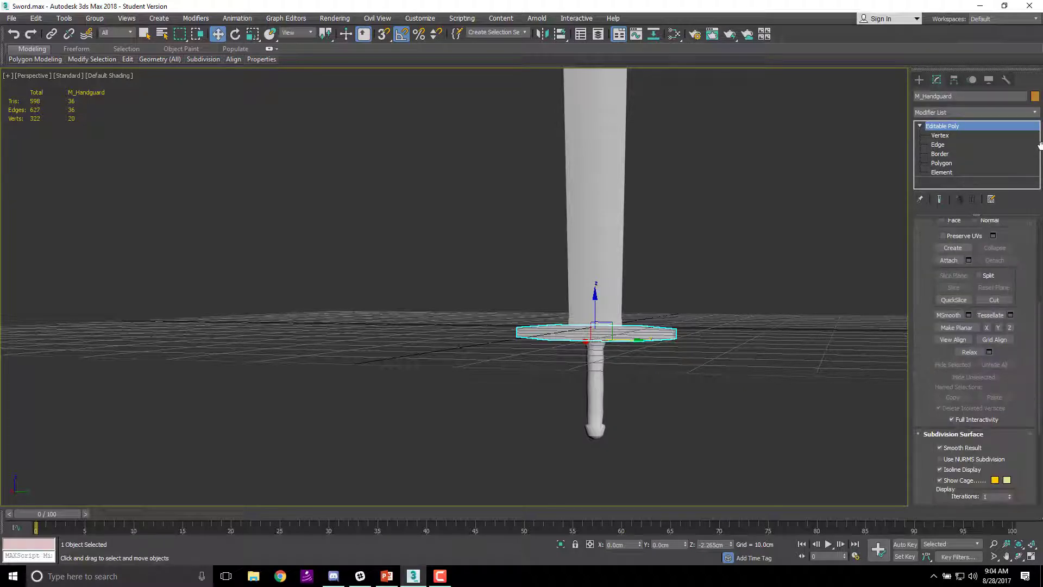
{"action": "left_click", "coordinate": [949, 261]}
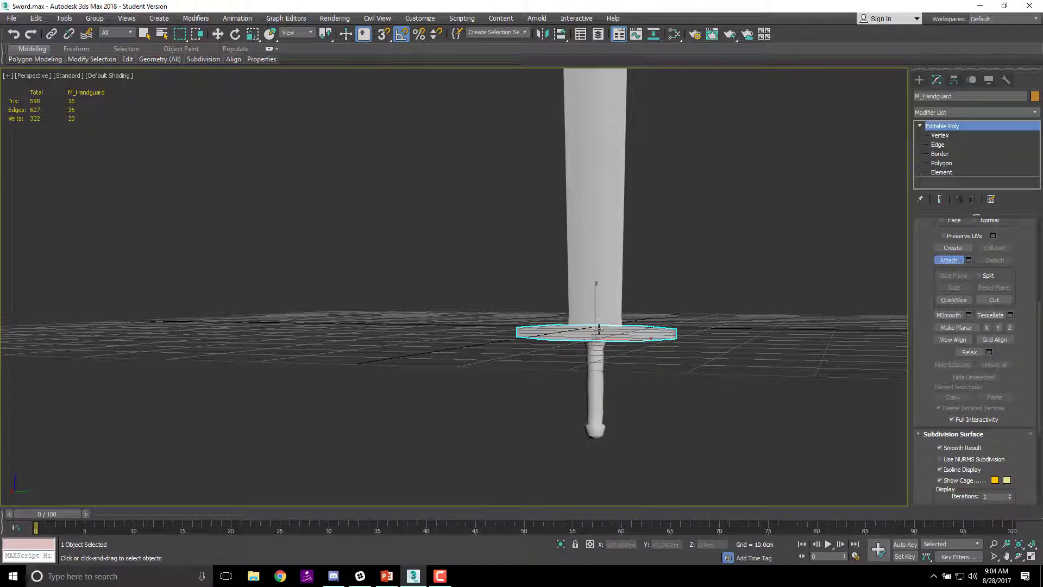
{"action": "left_click", "coordinate": [599, 357]}
{"action": "left_click", "coordinate": [603, 292]}
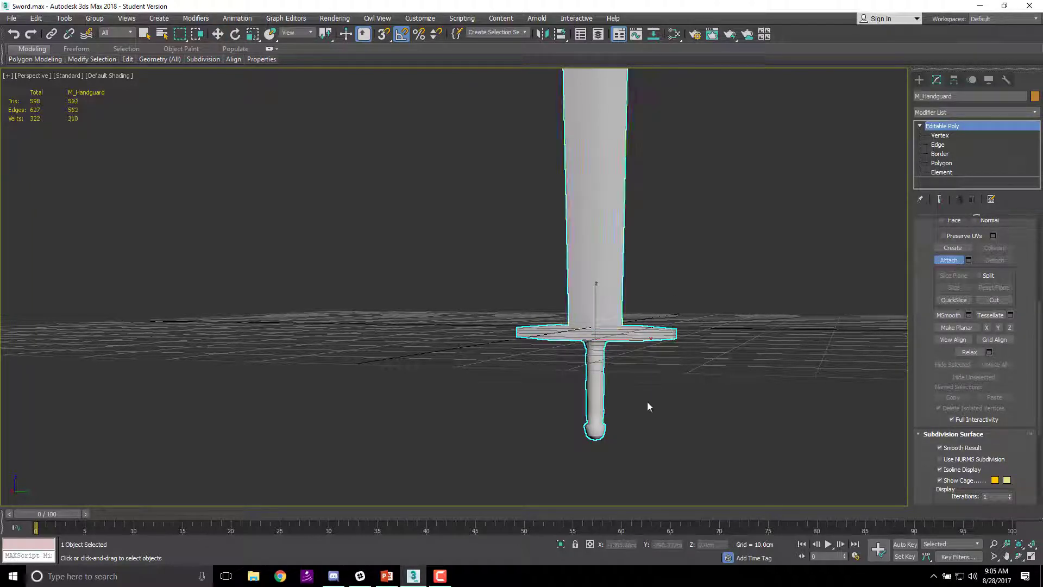
{"action": "scroll", "coordinate": [605, 339], "scroll_direction": "up", "scroll_amount": 4}
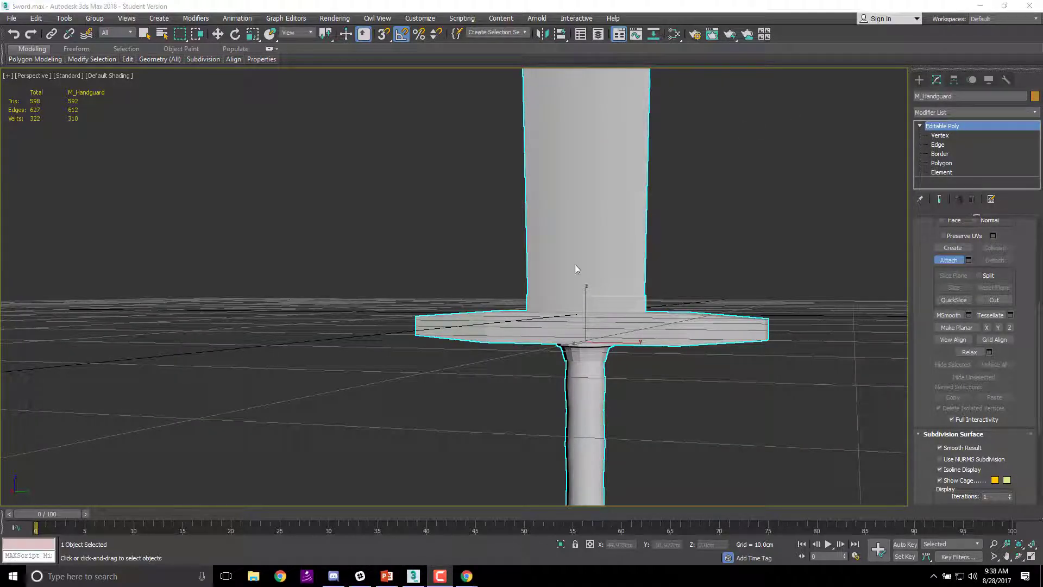
- Frame the whole sword in perspective and test-move the combined object, cancelling the move
{"action": "middle_click_drag", "start_coordinate": [575, 269], "coordinate": [487, 380]}
{"action": "scroll", "coordinate": [540, 295], "scroll_direction": "down", "scroll_amount": 5}
{"action": "scroll", "coordinate": [522, 367], "scroll_direction": "down", "scroll_amount": 5}
{"action": "key", "text": "p"}
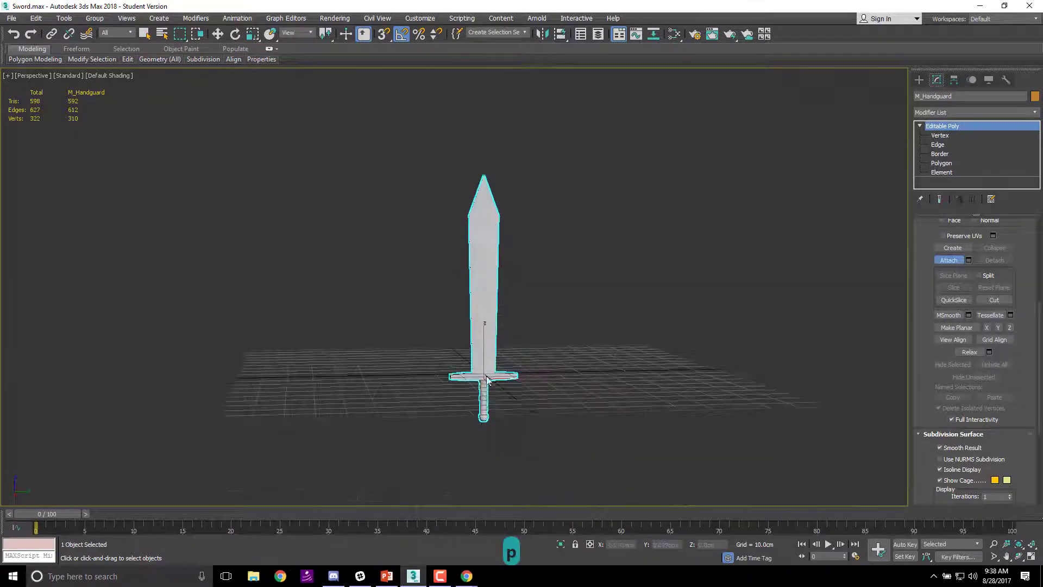
{"action": "scroll", "coordinate": [486, 378], "scroll_direction": "up", "scroll_amount": 5}
{"action": "scroll", "coordinate": [498, 294], "scroll_direction": "down", "scroll_amount": 2}
{"action": "scroll", "coordinate": [554, 295], "scroll_direction": "up", "scroll_amount": 2}
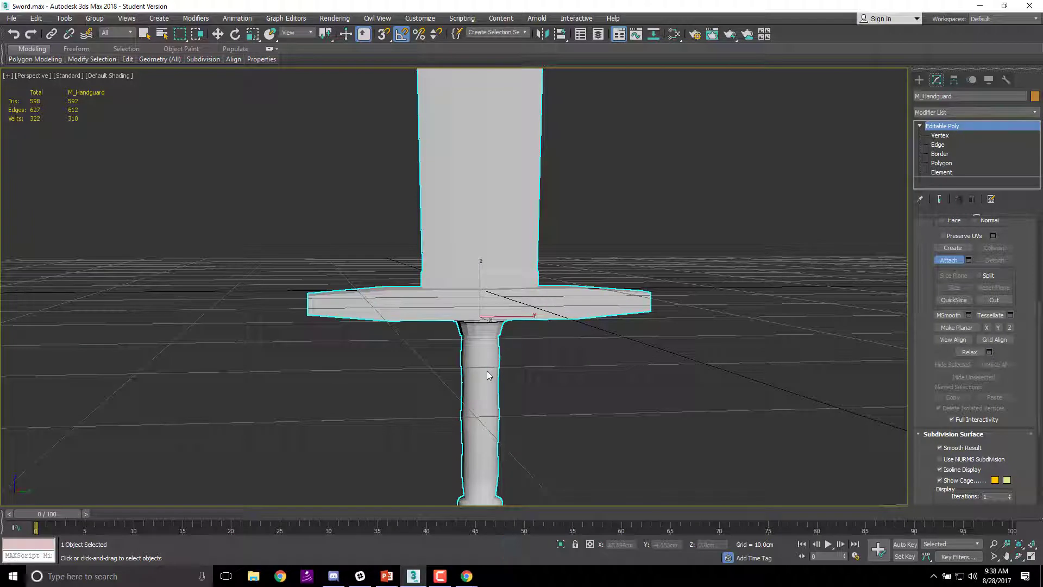
{"action": "key", "text": "w"}
{"action": "mouse_move", "coordinate": [489, 307]}
{"action": "left_mouse_down"}
{"action": "mouse_move", "coordinate": [624, 194]}
{"action": "mouse_move", "coordinate": [374, 147]}
{"action": "left_mouse_up"}
{"action": "right_click", "coordinate": [624, 194]}
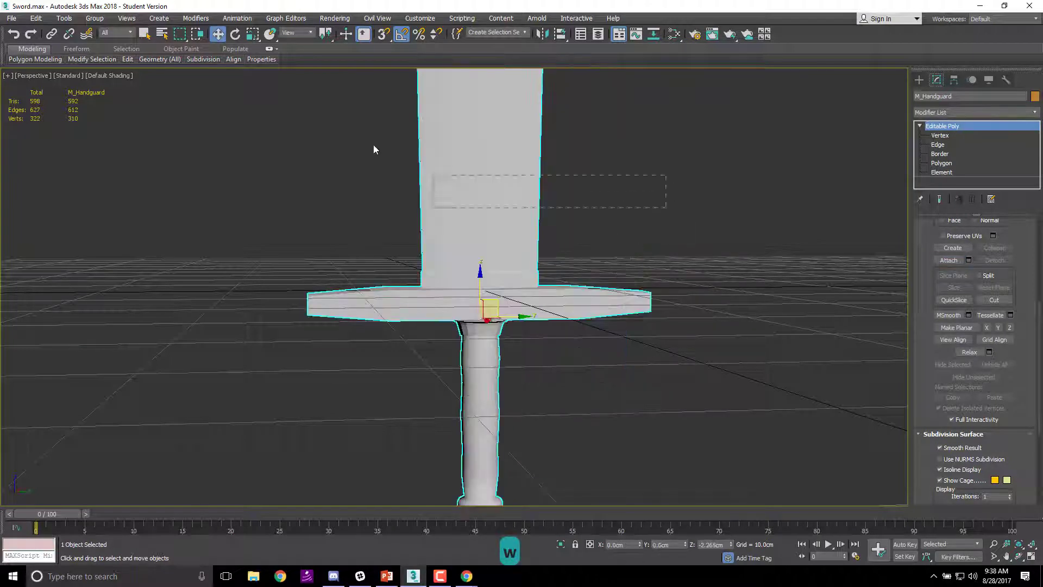
- Rename M_Handguard to M_Sword and reselect the sword
{"action": "left_click", "coordinate": [979, 96]}
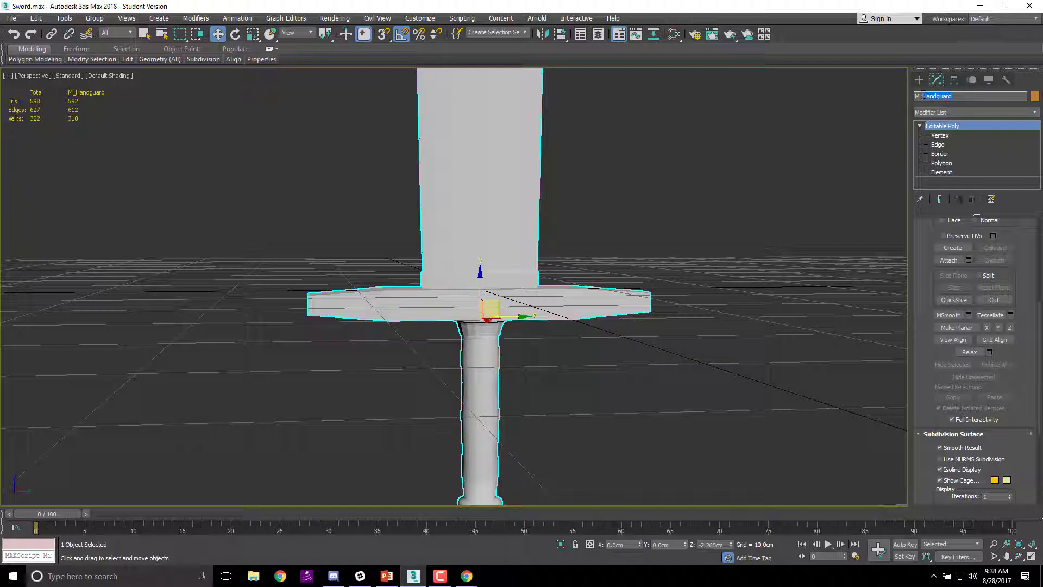
{"action": "type", "text": "Sword"}
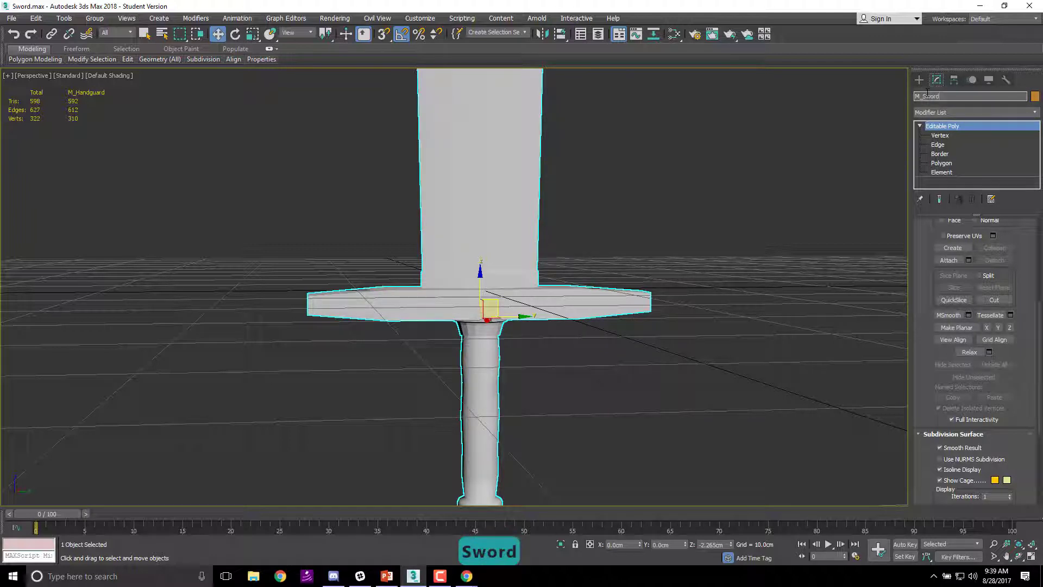
{"action": "left_click", "coordinate": [752, 155]}
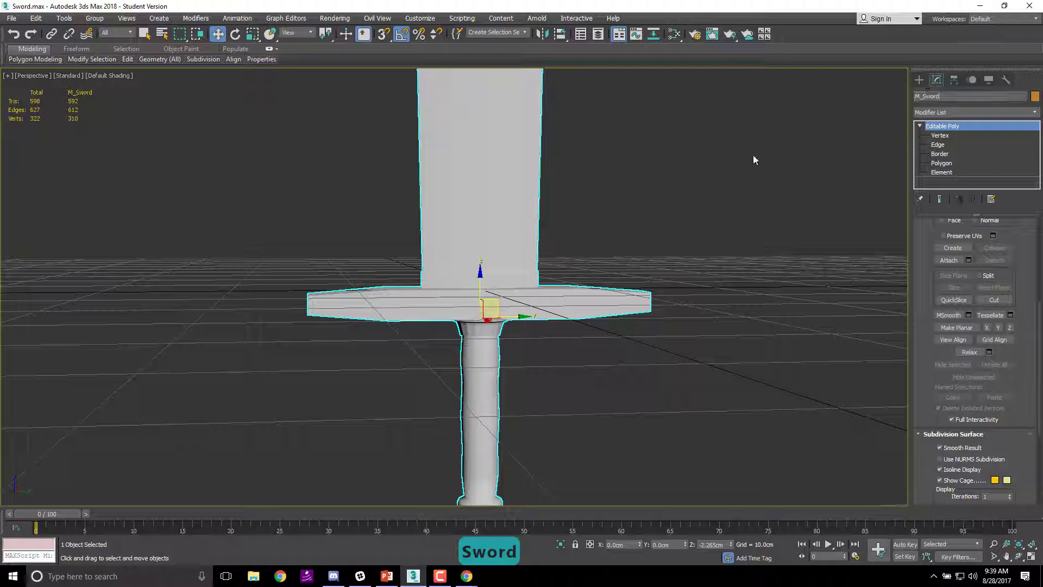
{"action": "left_click", "coordinate": [540, 272]}
{"action": "scroll", "coordinate": [608, 327], "scroll_direction": "down", "scroll_amount": 3}
- Orbit around M_Sword to inspect the guard and the sword from below and the side
{"action": "middle_click_drag", "start_coordinate": [608, 330], "coordinate": [555, 435], "text": "alt"}
{"action": "scroll", "coordinate": [553, 423], "scroll_direction": "up", "scroll_amount": 2}
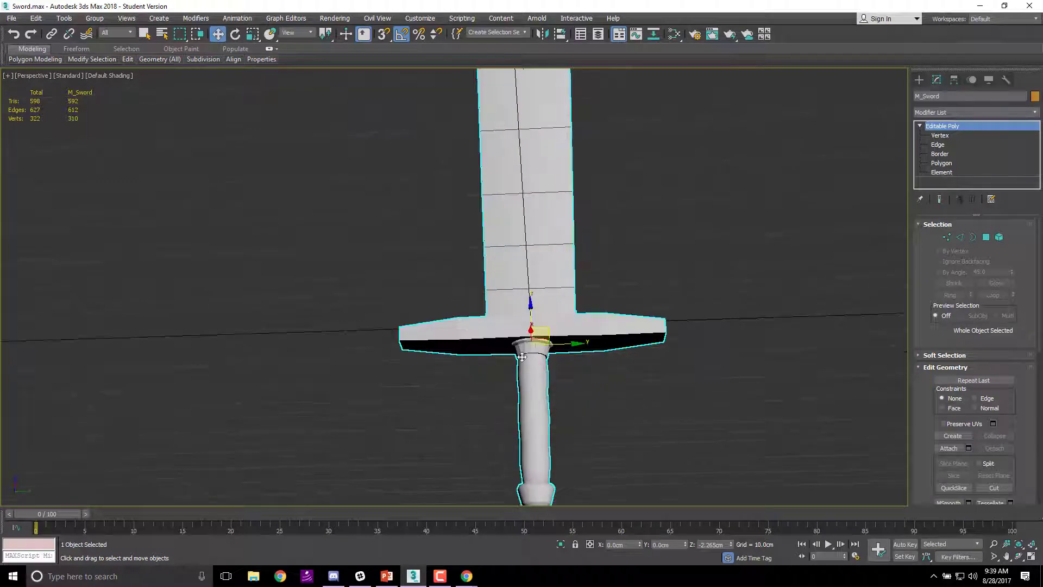
{"action": "scroll", "coordinate": [522, 357], "scroll_direction": "up", "scroll_amount": 5}
{"action": "scroll", "coordinate": [652, 230], "scroll_direction": "down", "scroll_amount": 8}
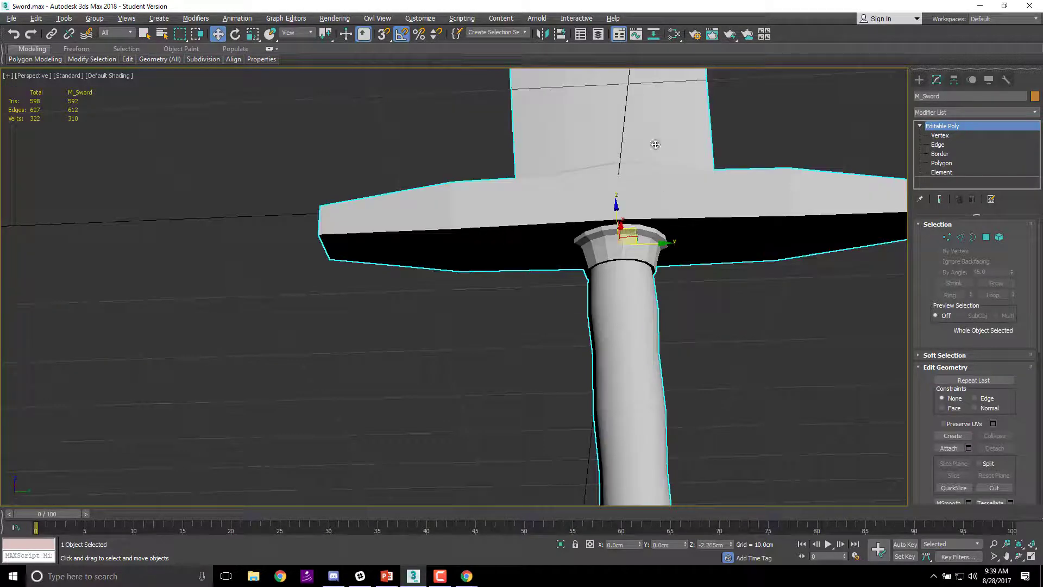
{"action": "middle_click_drag", "start_coordinate": [674, 232], "coordinate": [627, 249]}
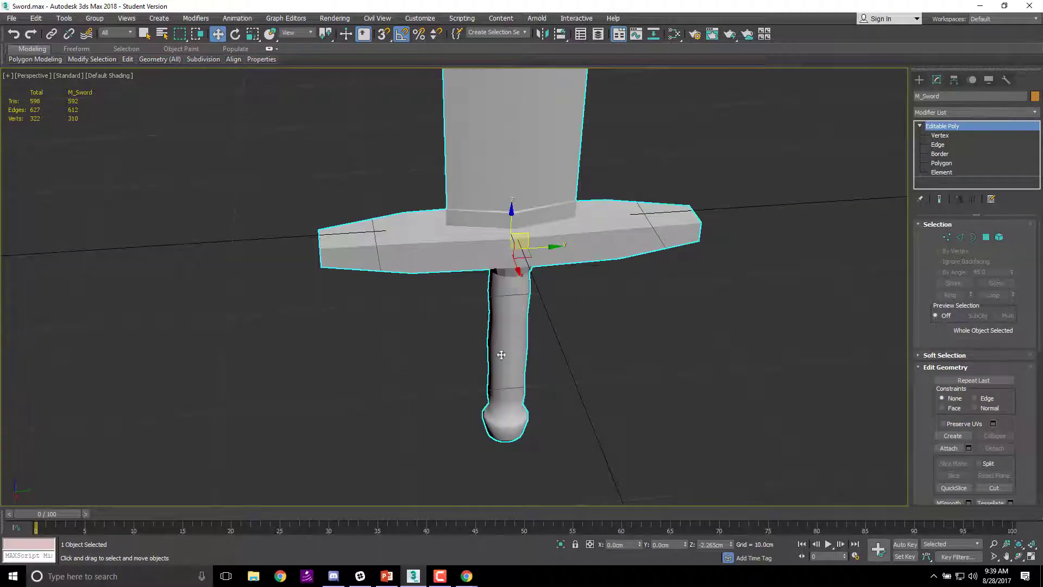
{"action": "middle_click_drag", "start_coordinate": [501, 354], "coordinate": [460, 361], "text": "alt"}
{"action": "scroll", "coordinate": [459, 239], "scroll_direction": "down", "scroll_amount": 4}
{"action": "middle_click_drag", "start_coordinate": [458, 231], "coordinate": [419, 301], "text": "alt"}
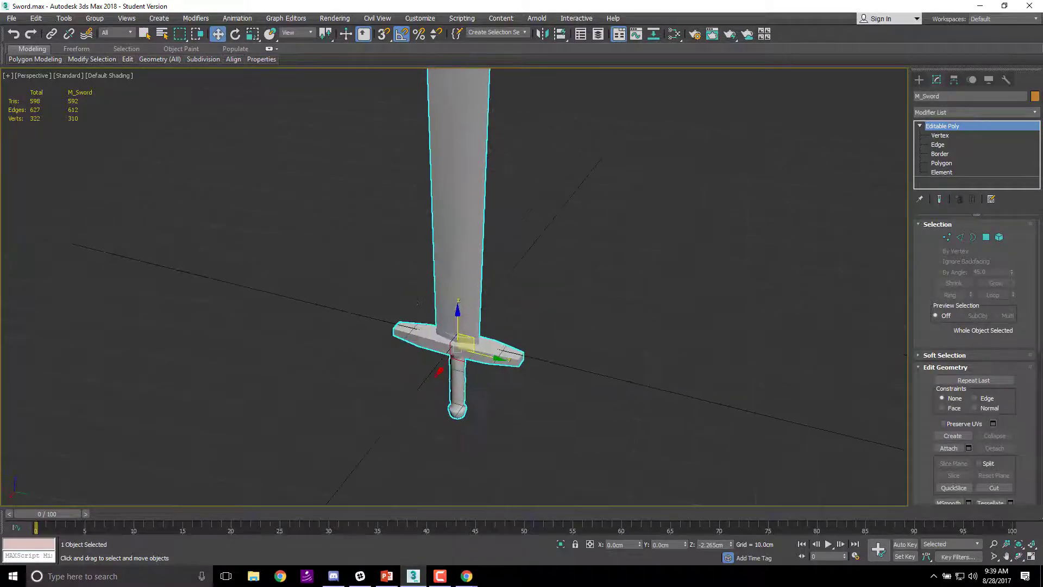